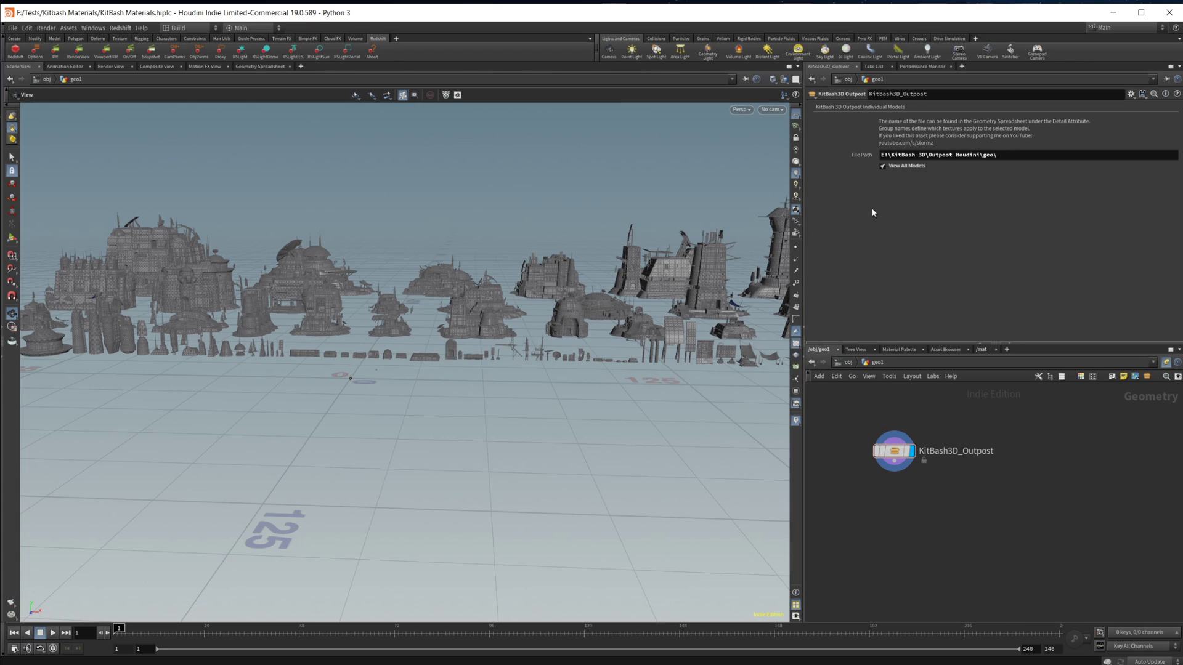
Commit the entered model file path on the KitBash3D_Outpost loader
{"action": "key", "text": "Return"}
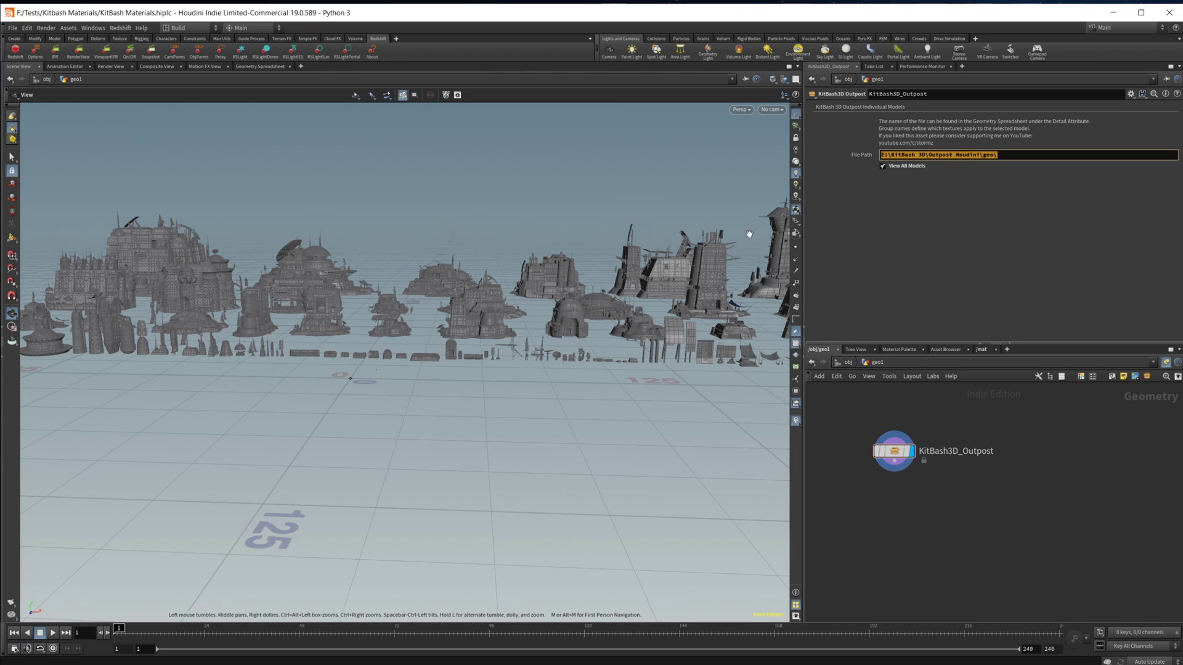
Turn off View All Models to show only model 9 and frame the two curved pipes
{"action": "left_click", "coordinate": [908, 172]}
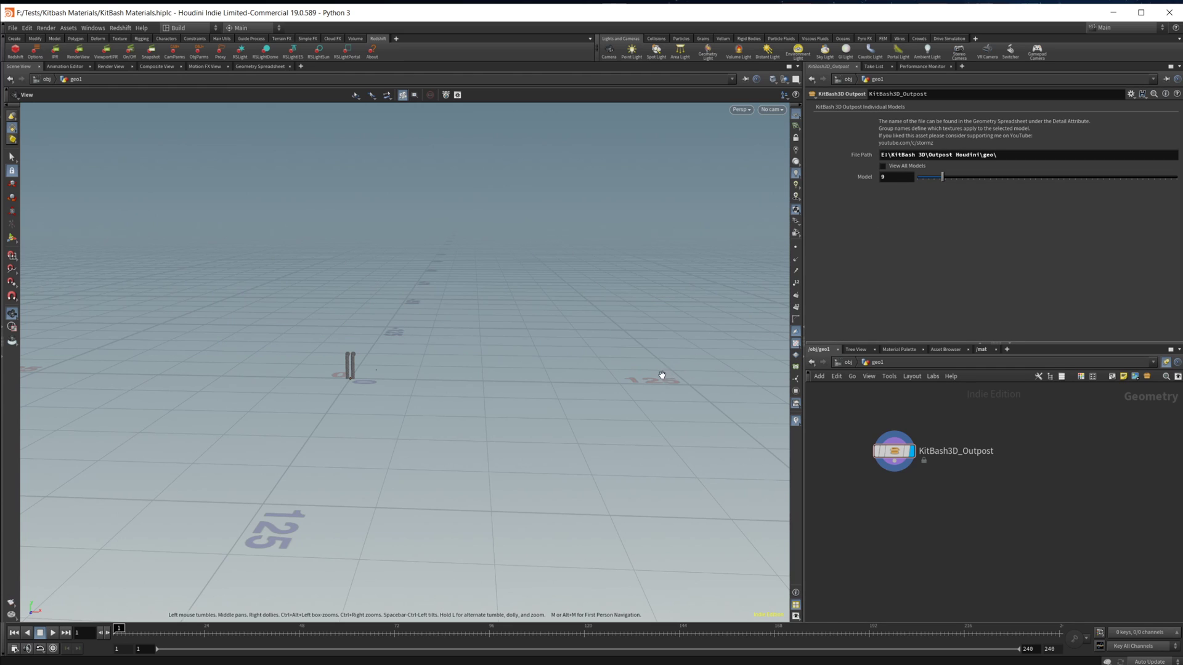
{"action": "key", "text": "h"}
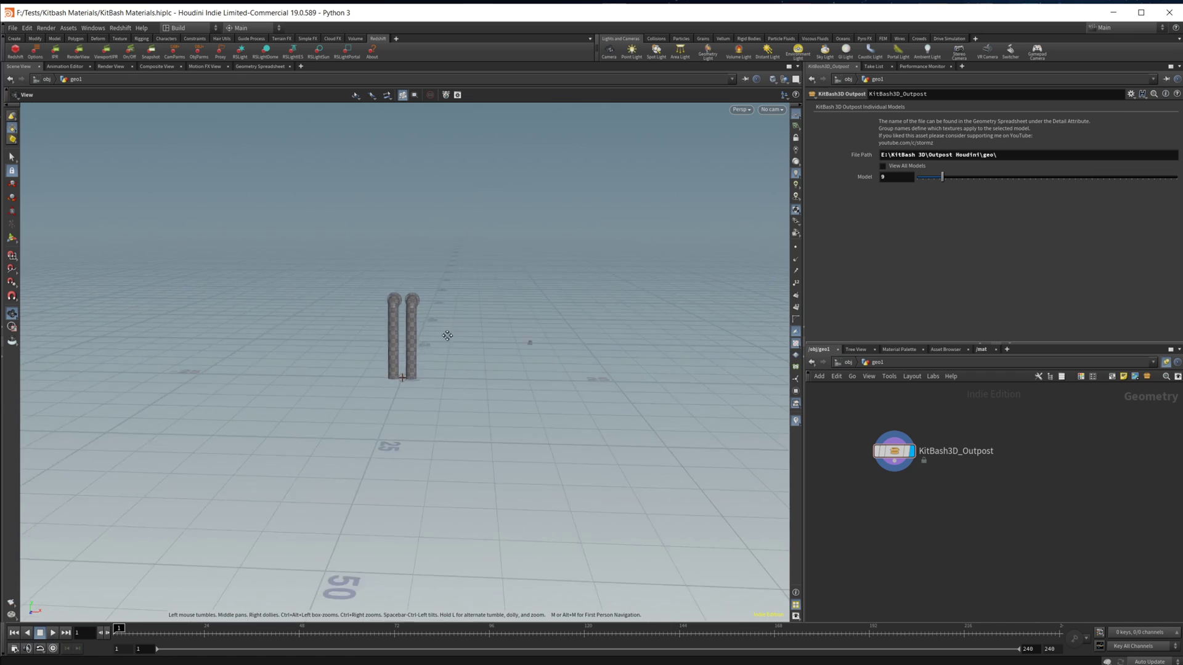
{"action": "right_click_drag", "start_coordinate": [591, 434], "coordinate": [500, 444]}
{"action": "middle_click_drag", "start_coordinate": [453, 446], "coordinate": [452, 428]}
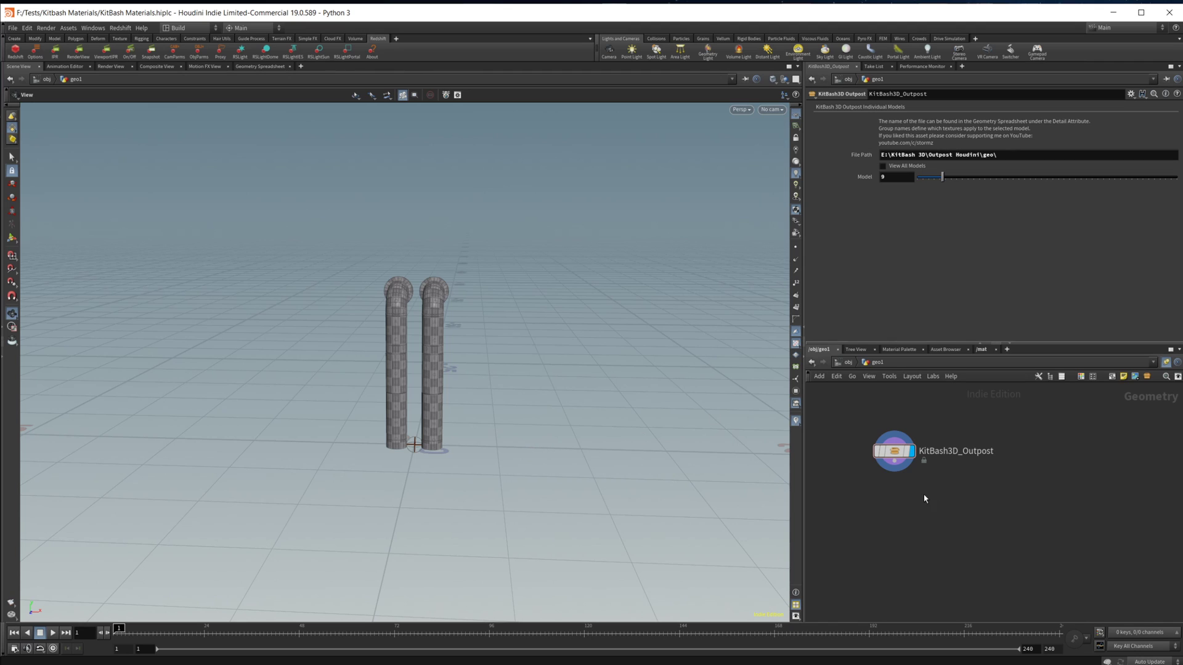
{"action": "middle_click_drag", "start_coordinate": [904, 509], "coordinate": [904, 475]}
Add a Material node below the loader with groups KB3D_OTP_Pipes_A_Main and mKB3D_OTP_MetalPaintedWhite
{"action": "key", "text": "Tab"}
{"action": "type", "text": "ma"}
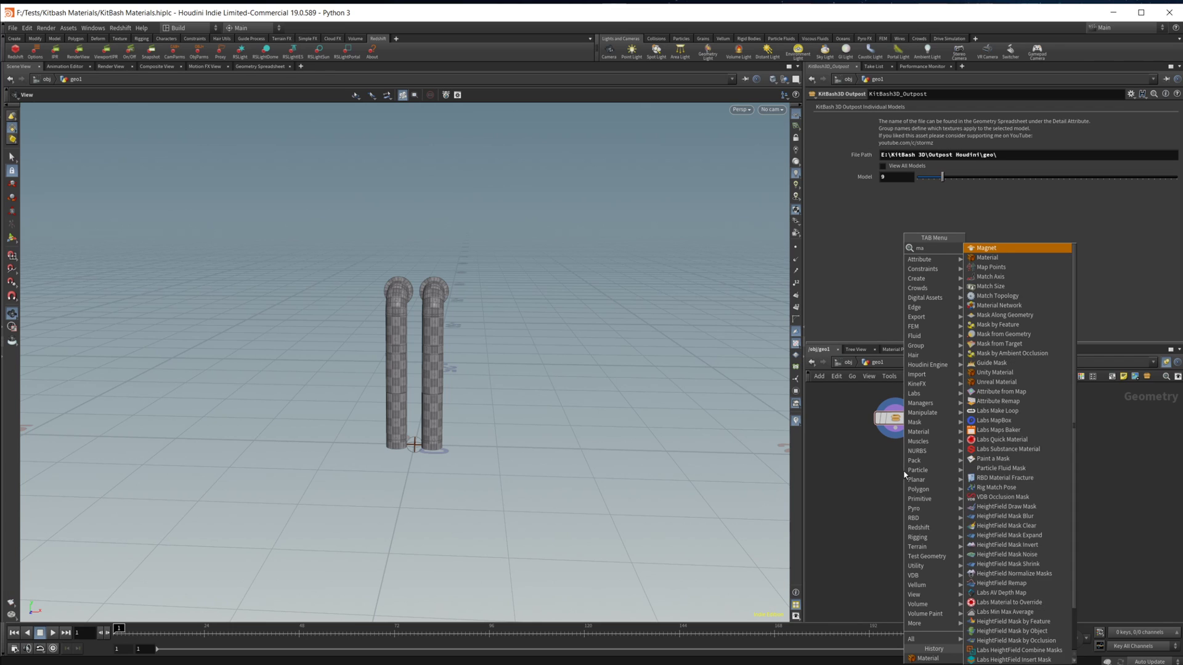
{"action": "type", "text": "t"}
{"action": "key", "text": "Return"}
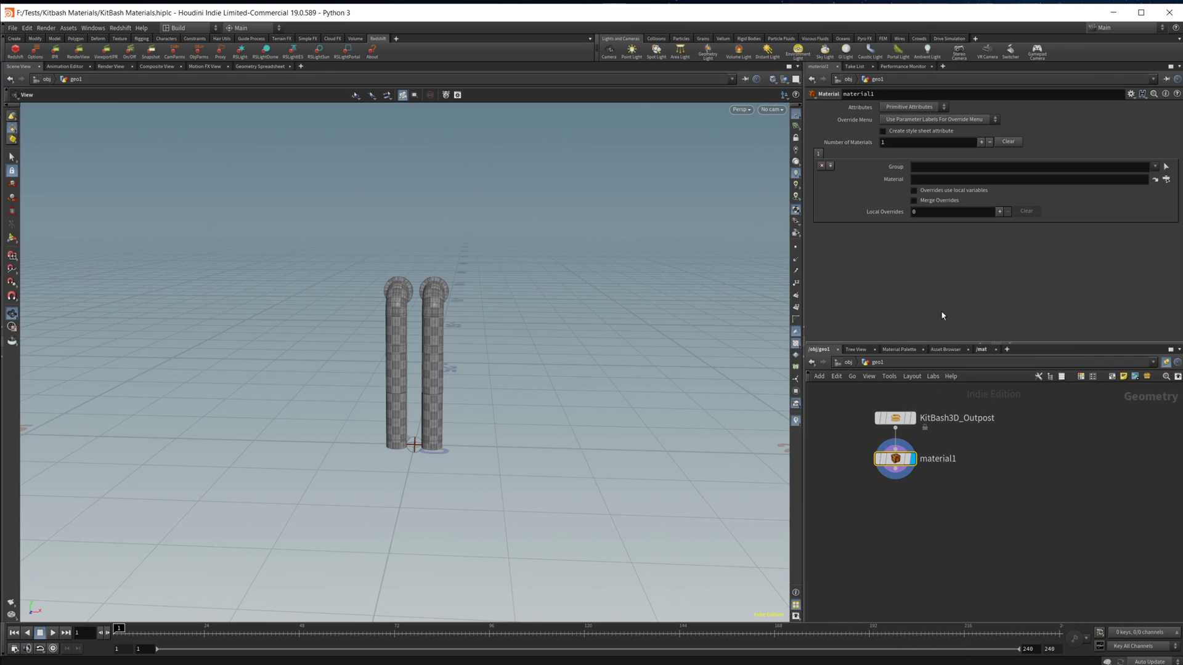
{"action": "left_click", "coordinate": [1154, 168]}
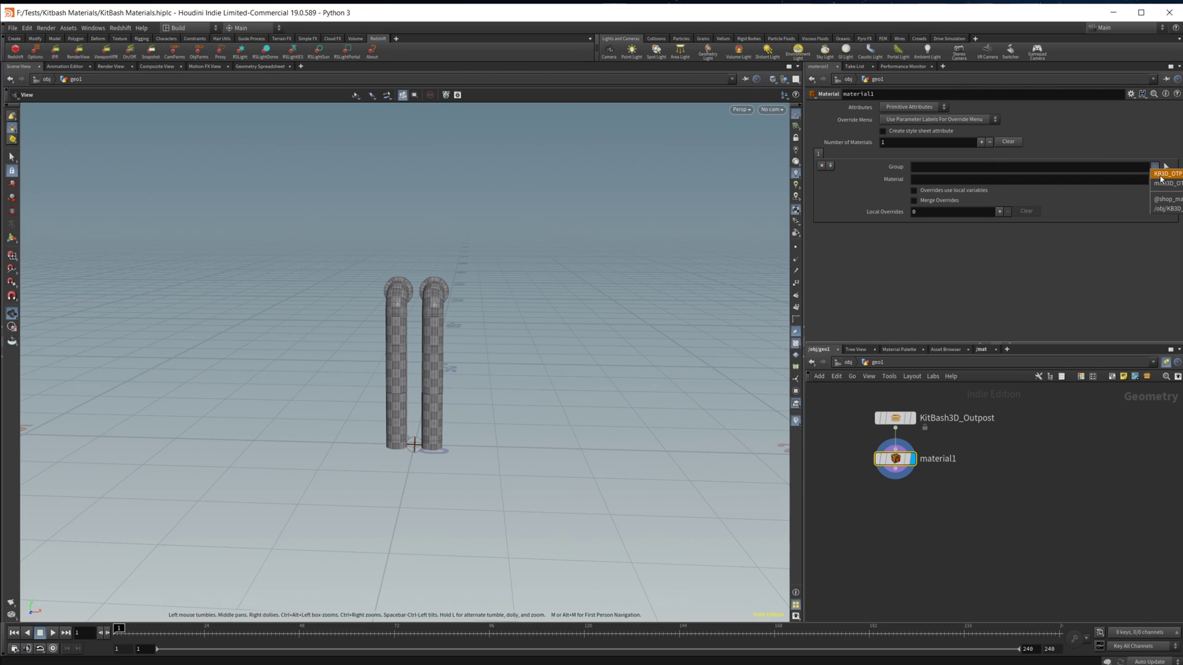
{"action": "left_click", "coordinate": [1165, 173]}
{"action": "left_click", "coordinate": [1153, 167]}
{"action": "left_click", "coordinate": [1162, 184]}
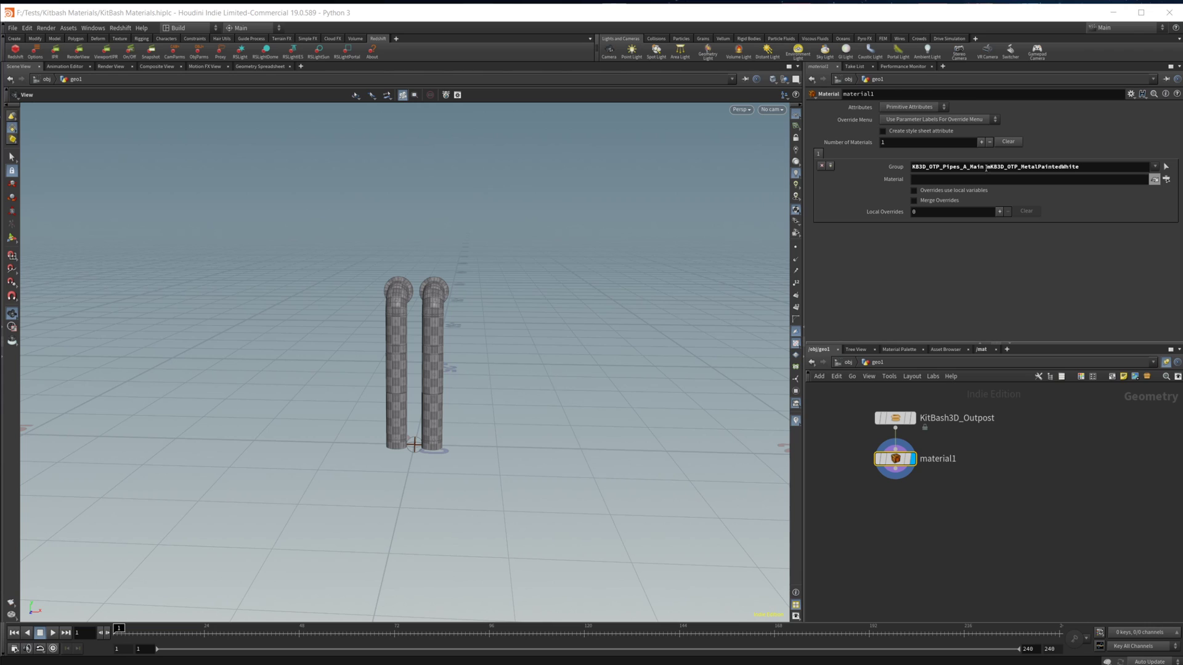
Remove the pipes group so the Group field holds only mKB3D_OTP_MetalPaintedWhite
{"action": "left_click_drag", "start_coordinate": [984, 167], "coordinate": [914, 166]}
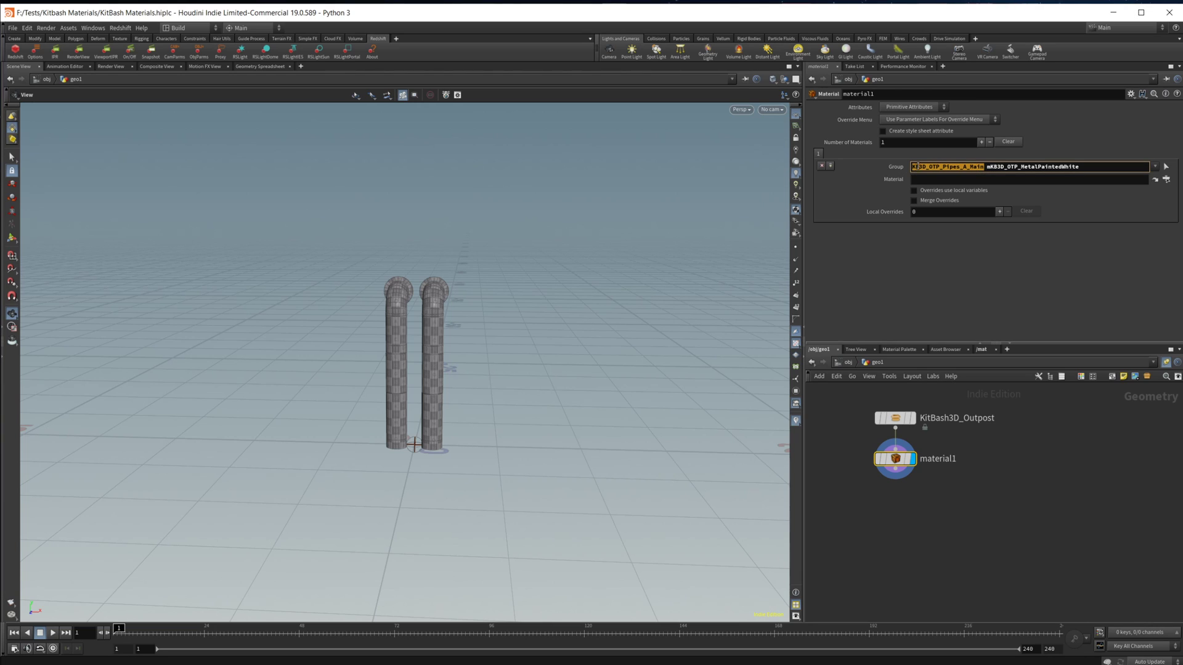
{"action": "left_click", "coordinate": [979, 290]}
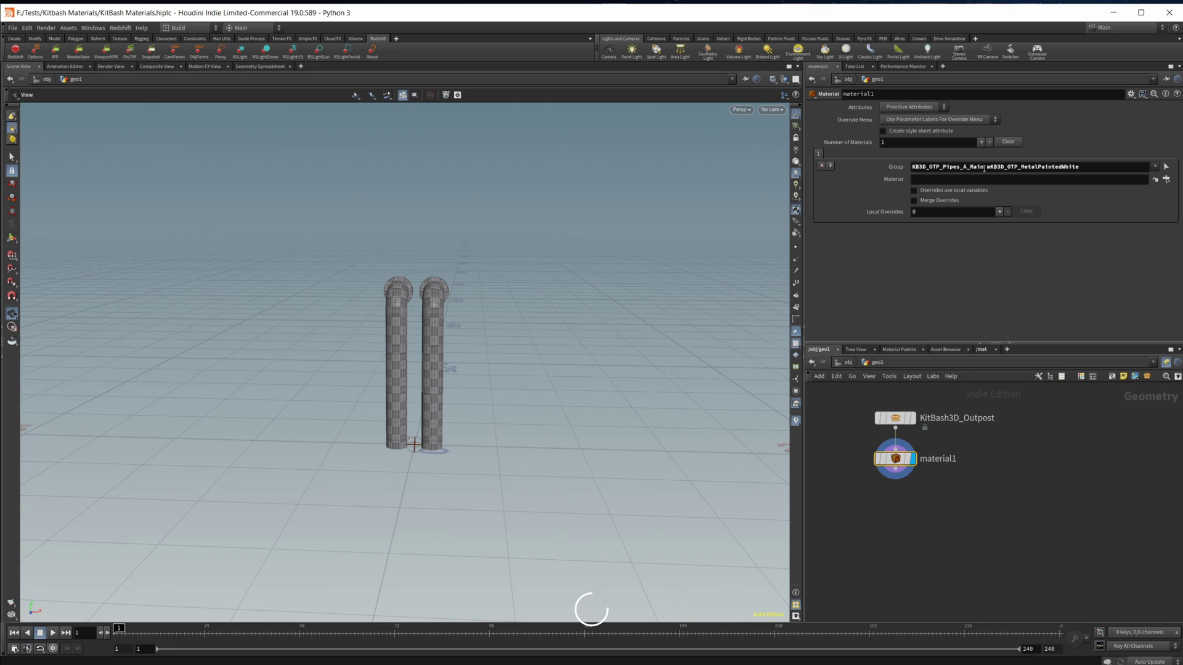
{"action": "left_click_drag", "start_coordinate": [986, 167], "coordinate": [1032, 168]}
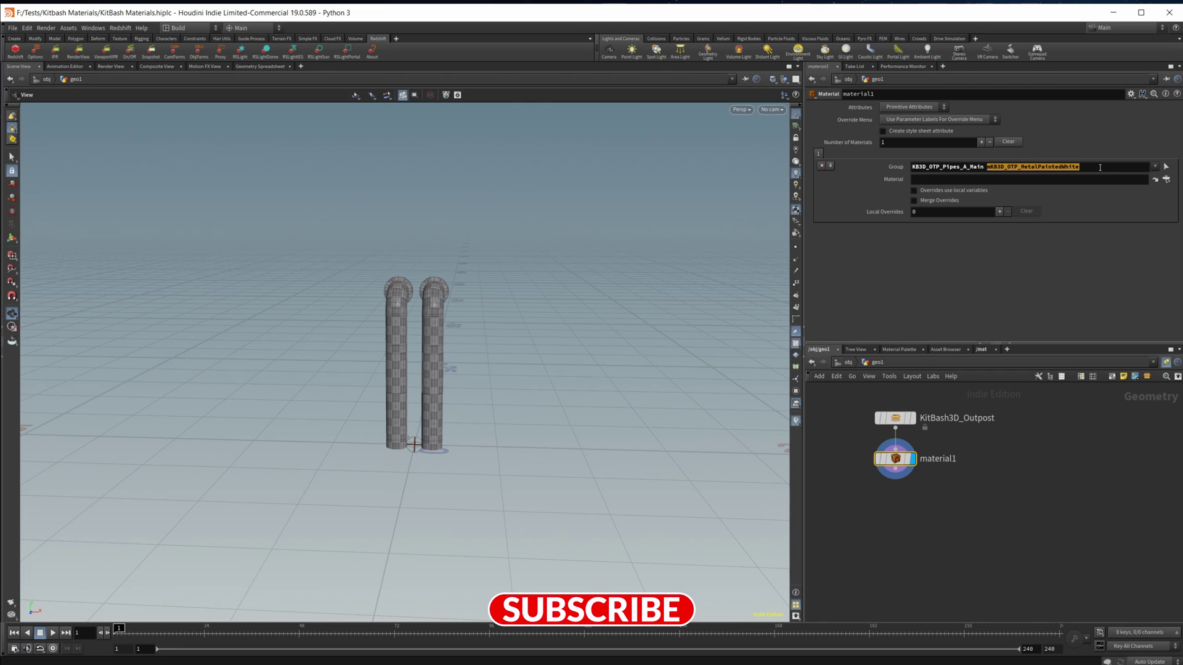
{"action": "double_click", "coordinate": [1010, 168]}
{"action": "left_click", "coordinate": [986, 167]}
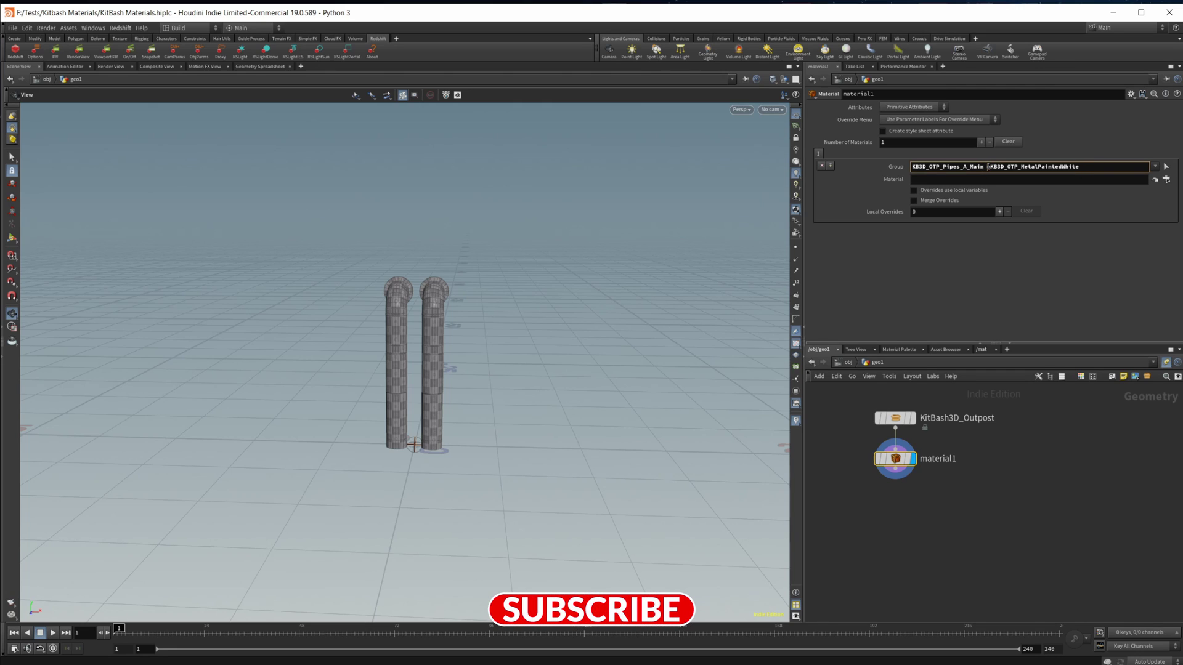
{"action": "key", "text": "shift+Home"}
{"action": "left_click", "coordinate": [990, 168]}
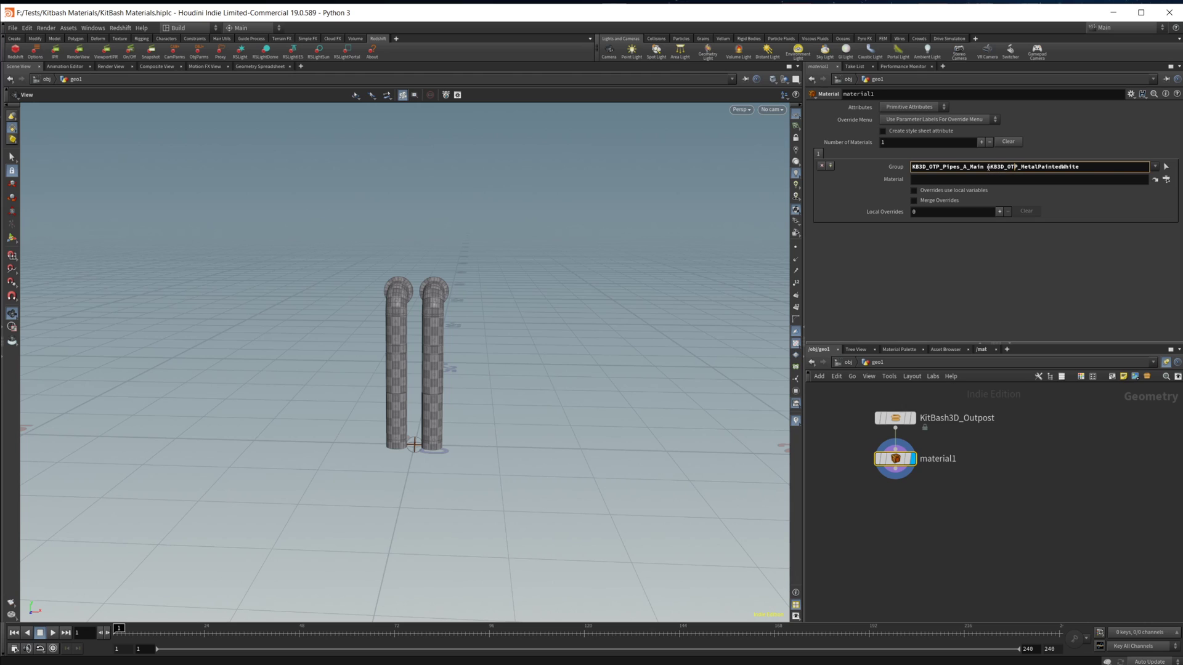
{"action": "left_click_drag", "start_coordinate": [989, 166], "coordinate": [906, 170]}
{"action": "type", "text": "m"}
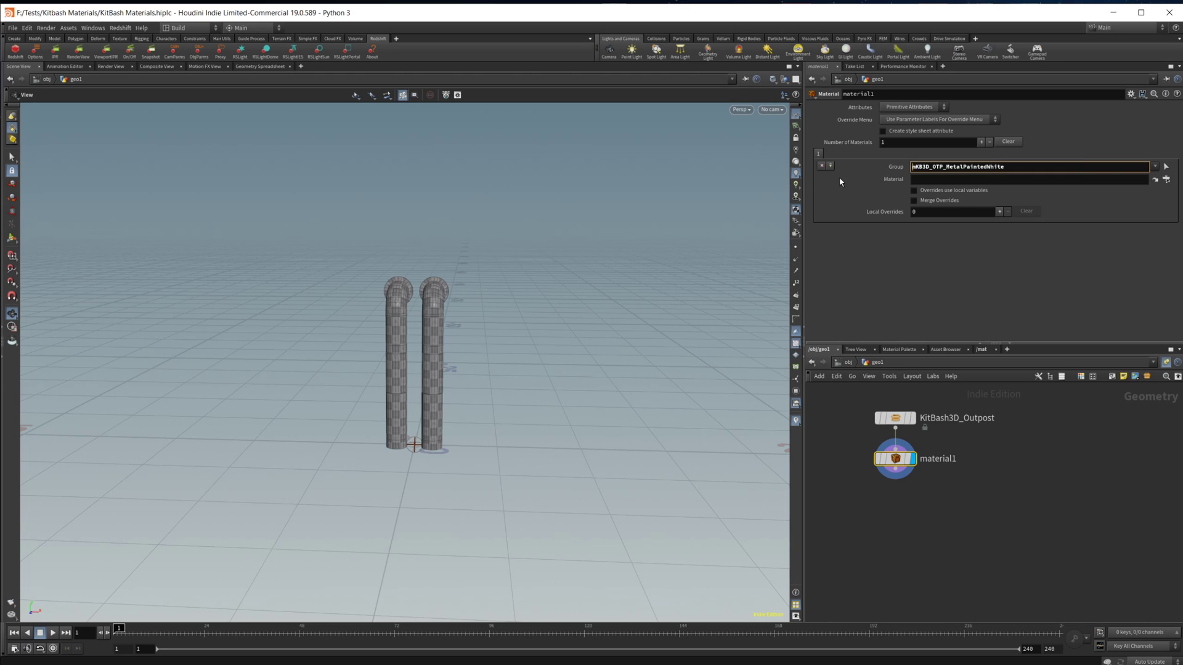
{"action": "key", "text": "Return"}
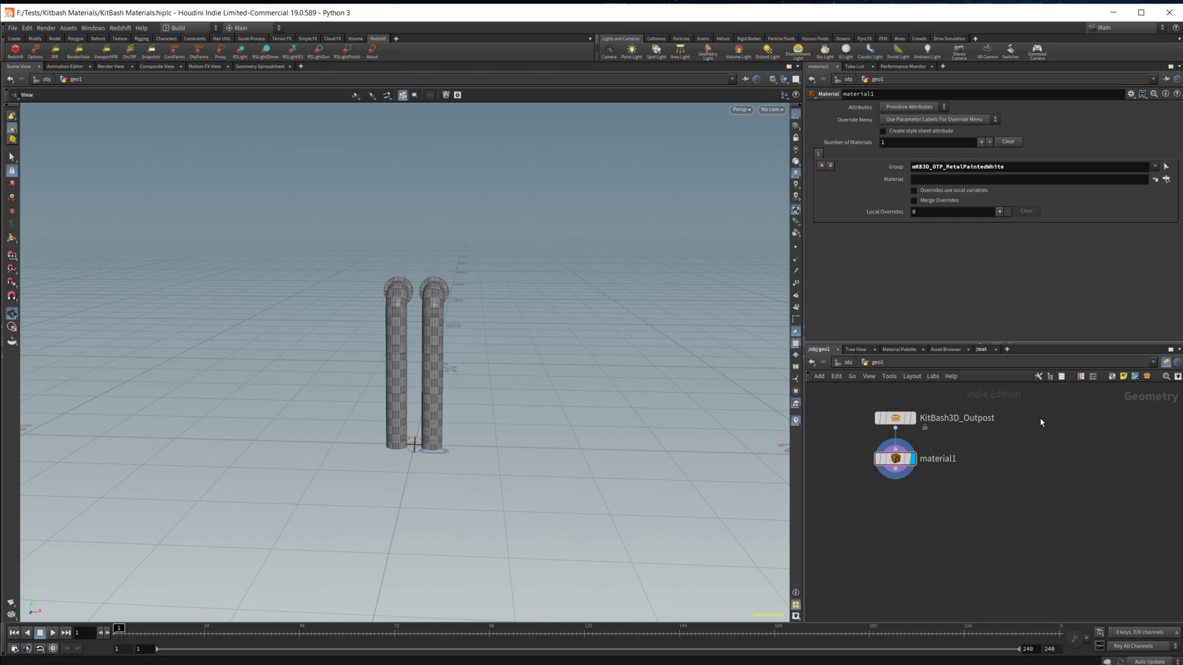
Move between the material network, the object level and back into geo1
{"action": "left_click", "coordinate": [982, 349]}
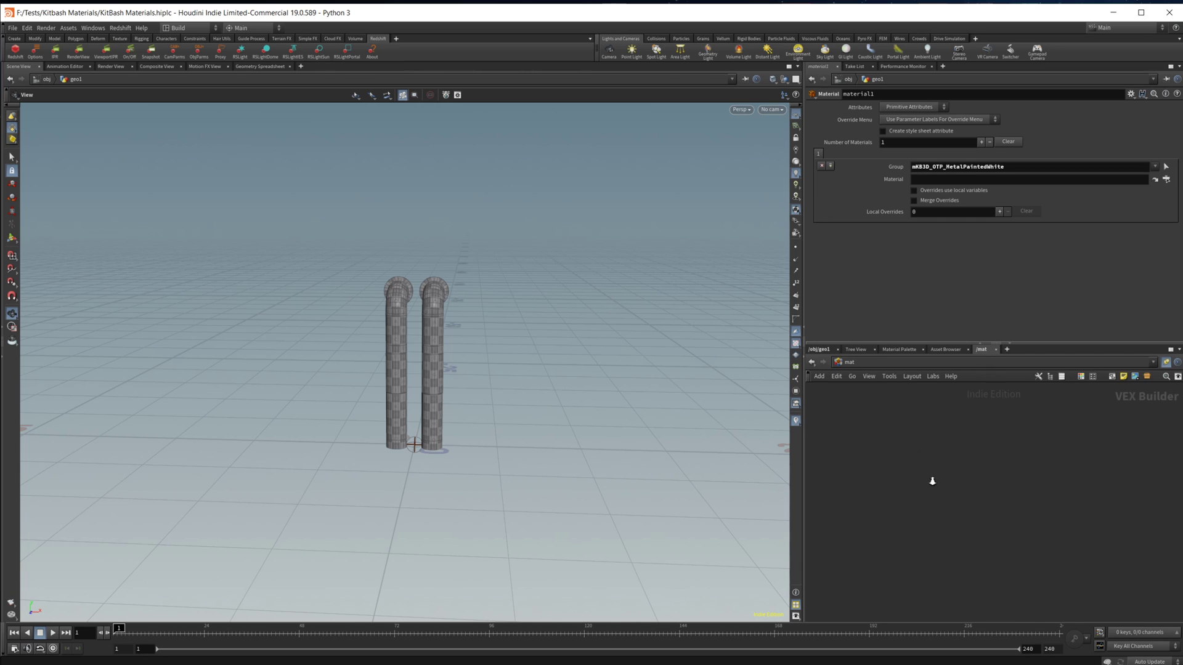
{"action": "key", "text": "Tab"}
{"action": "key", "text": "Escape"}
{"action": "left_click", "coordinate": [819, 350]}
{"action": "left_click", "coordinate": [852, 364]}
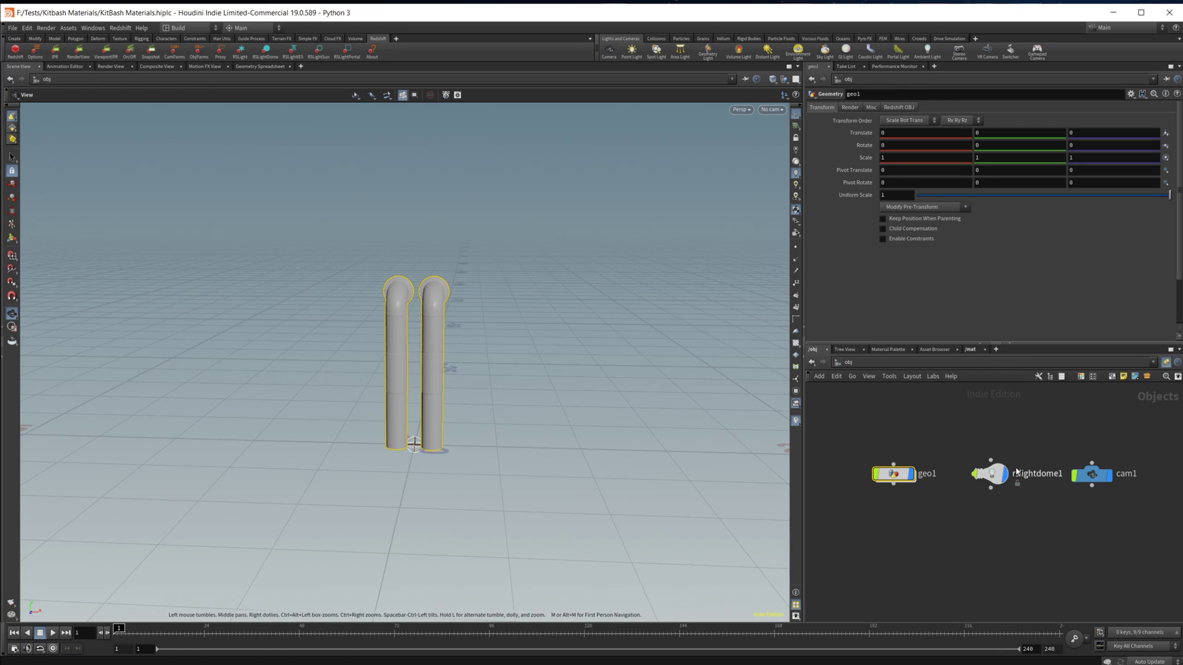
{"action": "left_click", "coordinate": [990, 473]}
{"action": "left_click", "coordinate": [893, 473]}
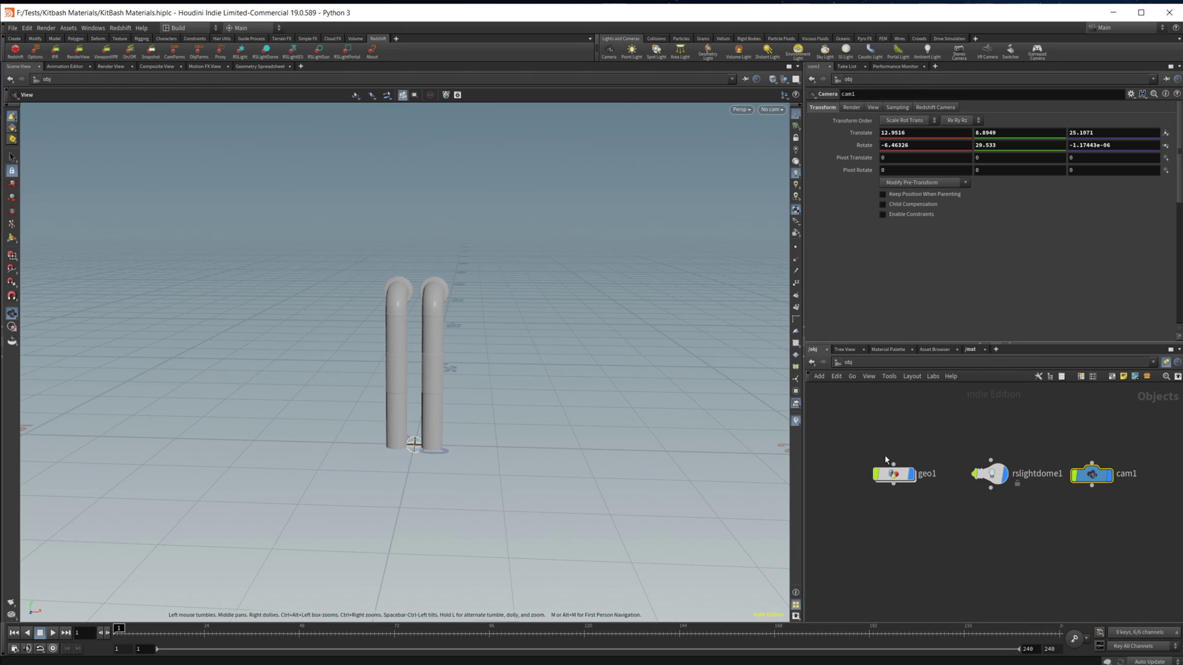
{"action": "double_click", "coordinate": [893, 473]}
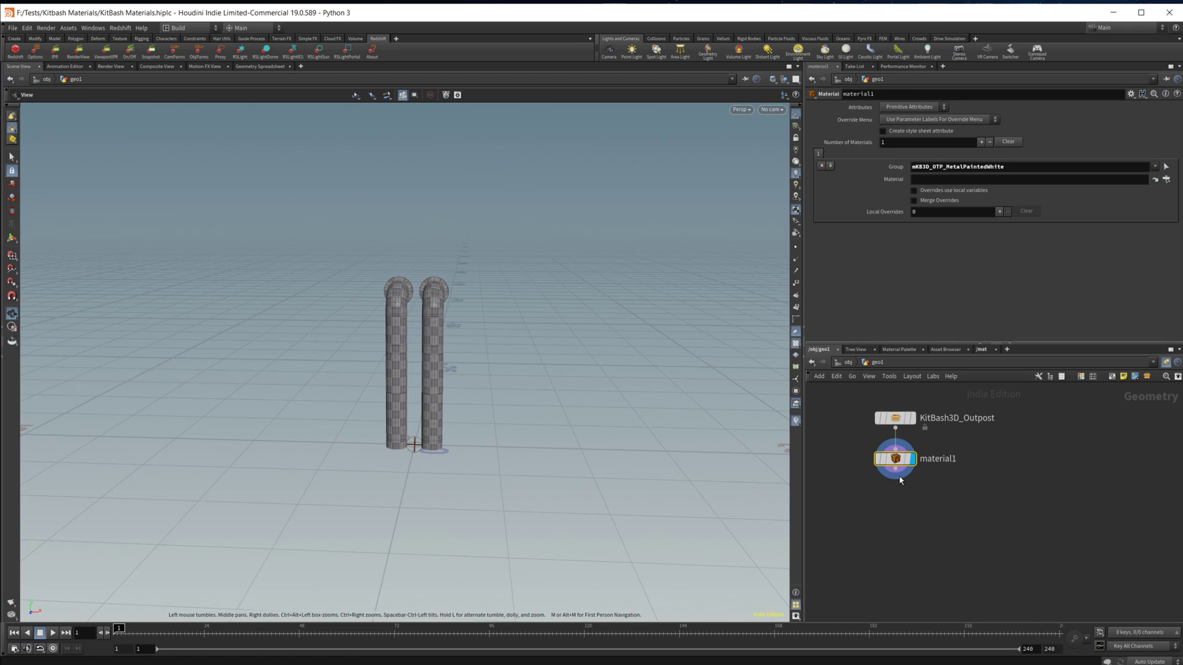
Create an RS Material Builder in the material network and dive inside it
{"action": "left_click", "coordinate": [986, 351]}
{"action": "key", "text": "Tab"}
{"action": "mouse_move", "coordinate": [954, 451]}
{"action": "type", "text": "r"}
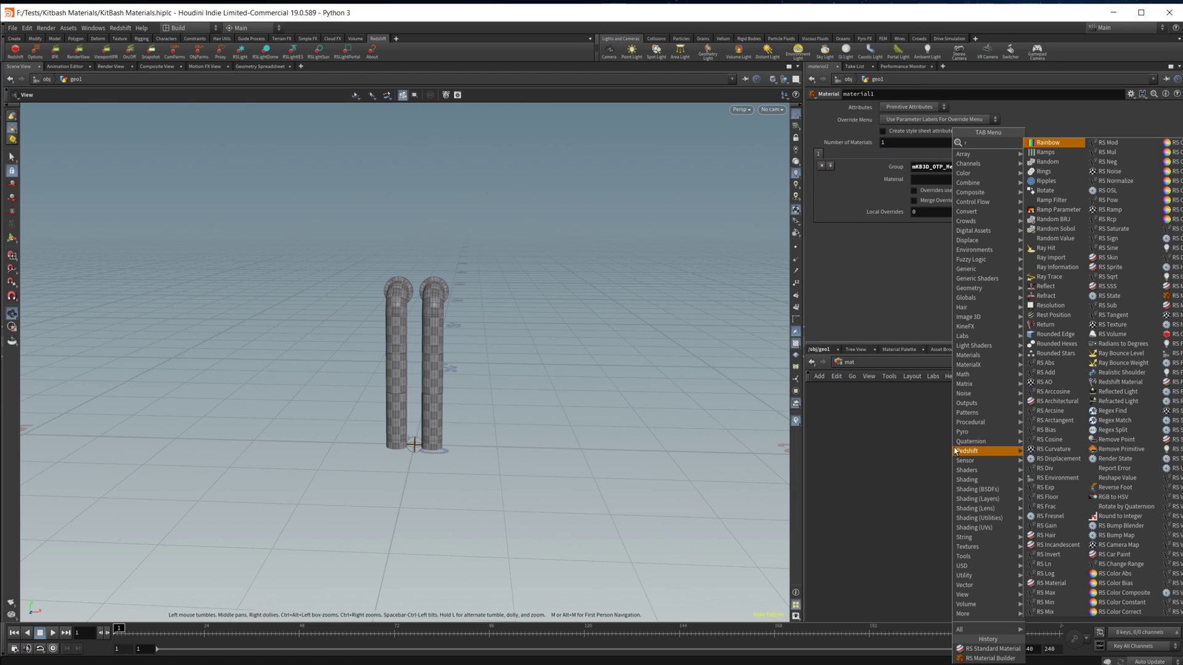
{"action": "type", "text": "s bui"}
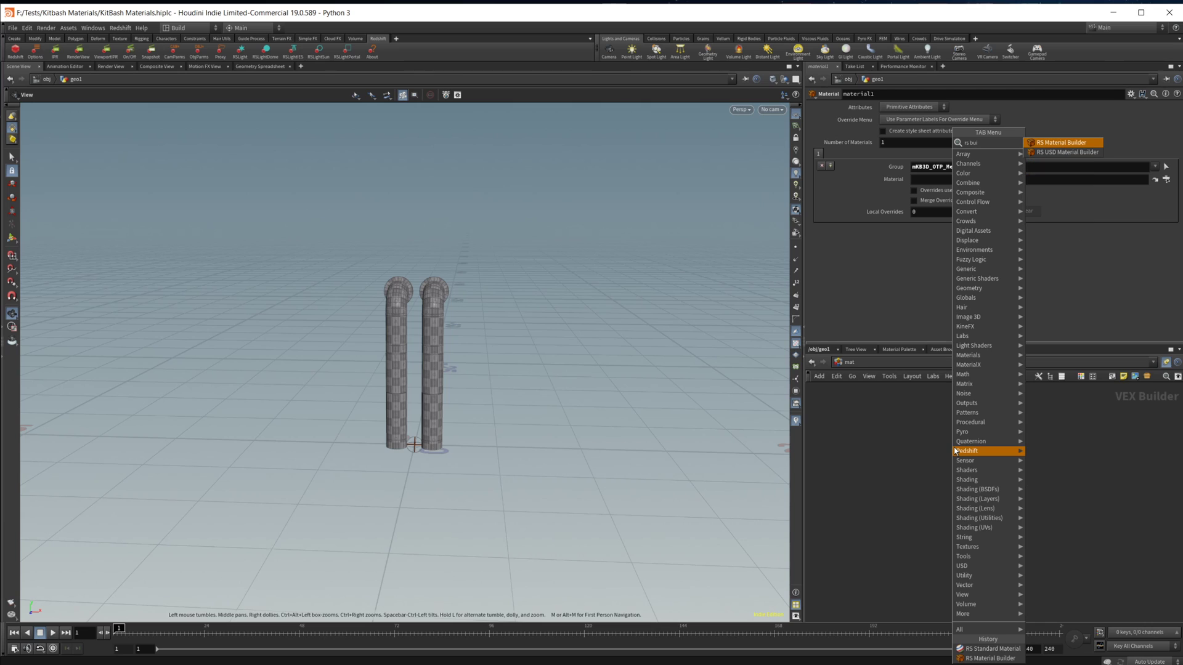
{"action": "key", "text": "Return"}
{"action": "left_click", "coordinate": [975, 461]}
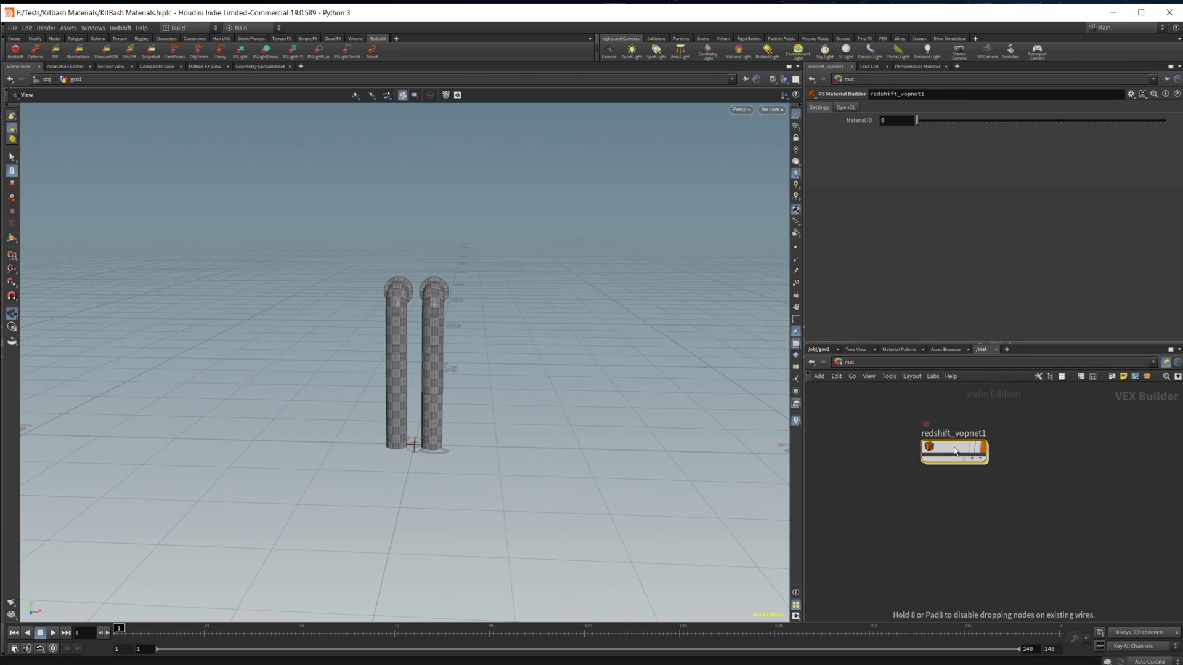
{"action": "double_click", "coordinate": [975, 461]}
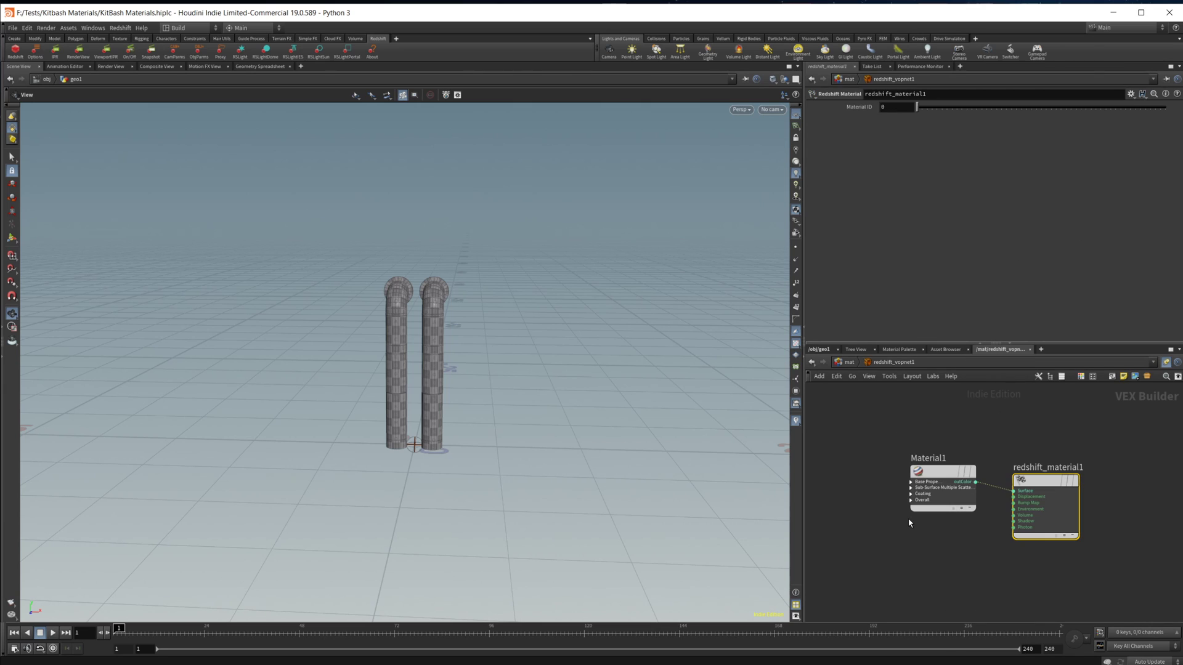
Replace the default Material1 with an RS Standard Material with all inputs expanded
{"action": "left_click", "coordinate": [939, 473]}
{"action": "key", "text": "Delete"}
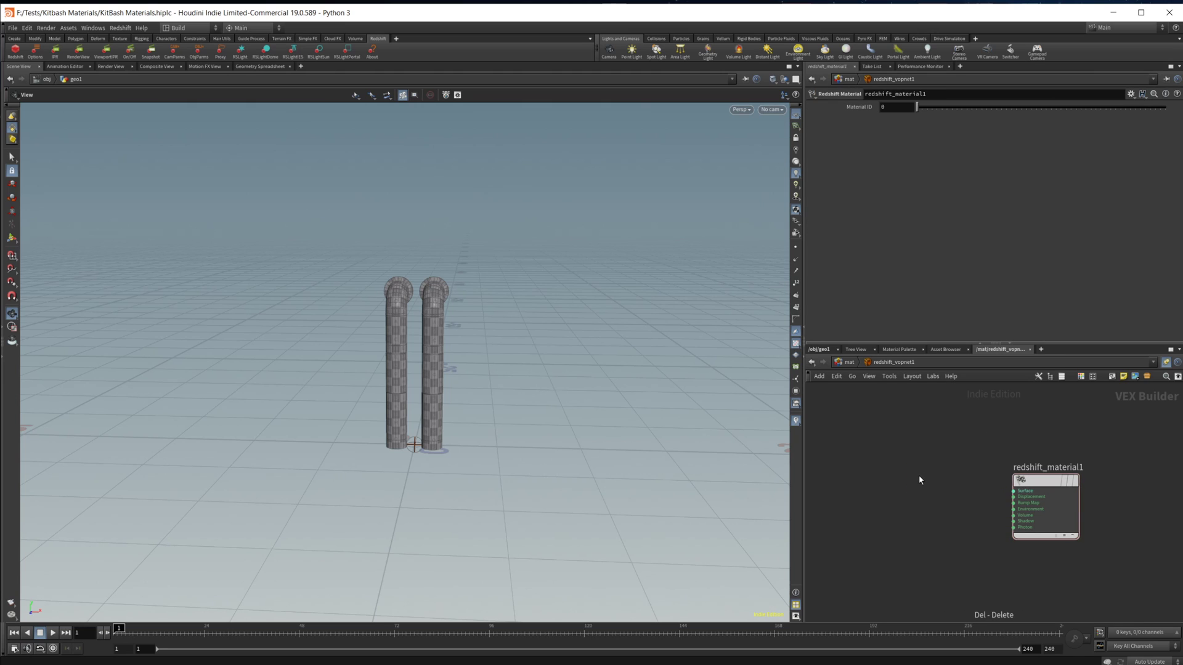
{"action": "key", "text": "Tab"}
{"action": "type", "text": "sta"}
{"action": "key", "text": "Down"}
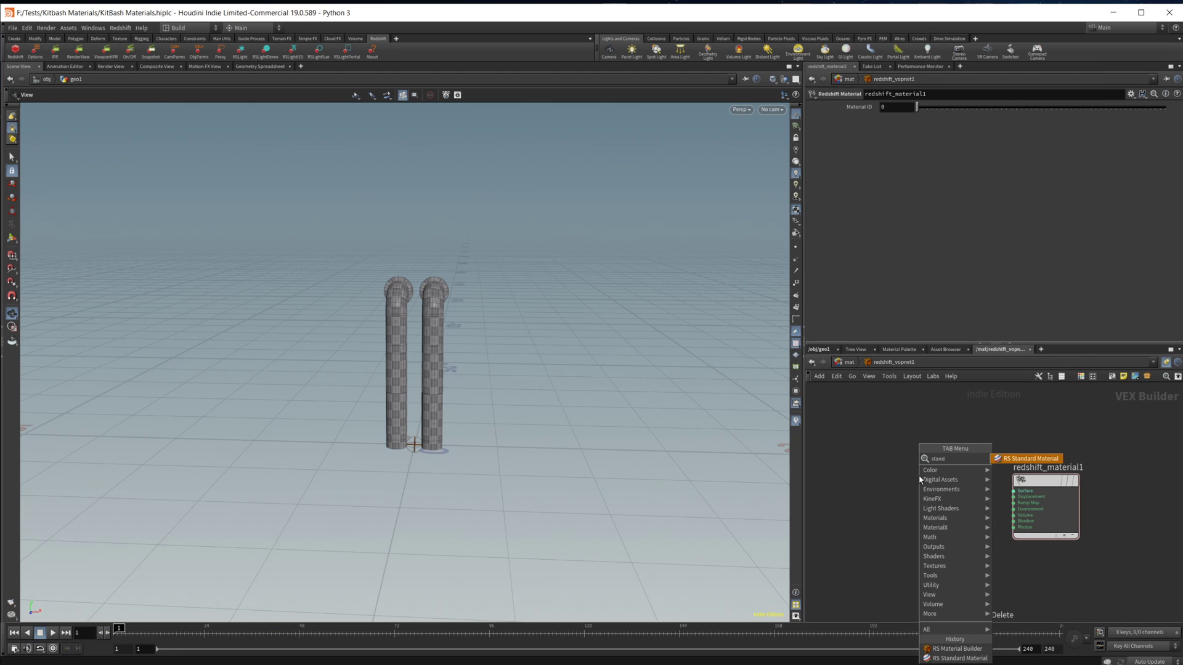
{"action": "key", "text": "Return"}
{"action": "left_click", "coordinate": [888, 490]}
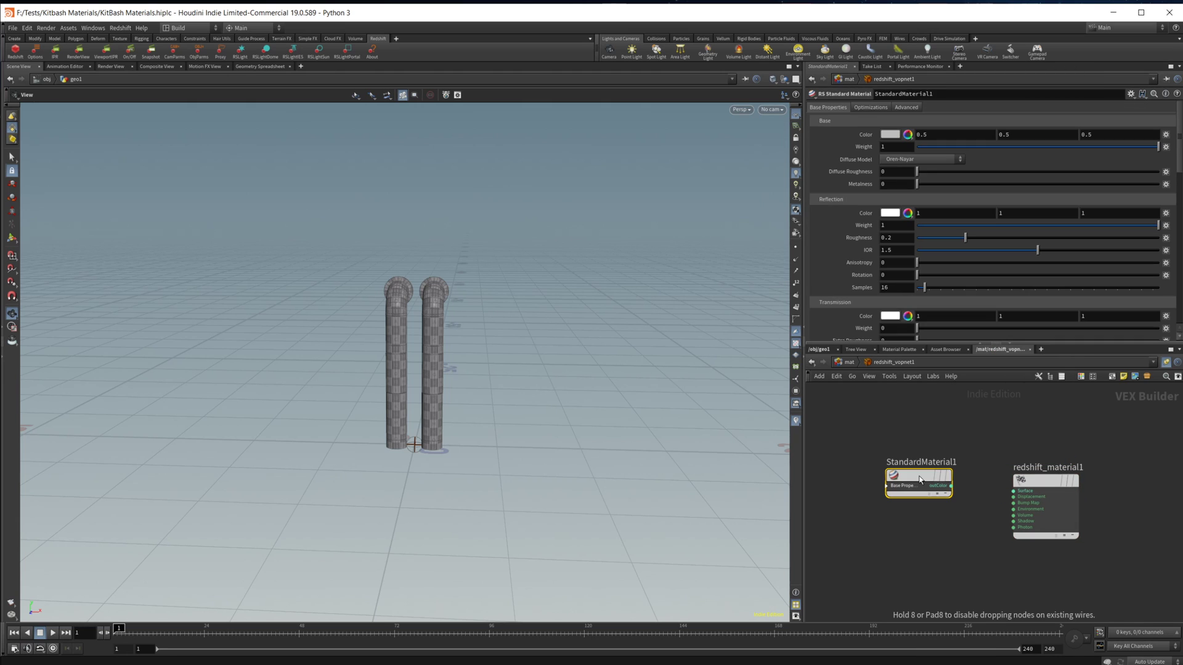
{"action": "left_click", "coordinate": [887, 488]}
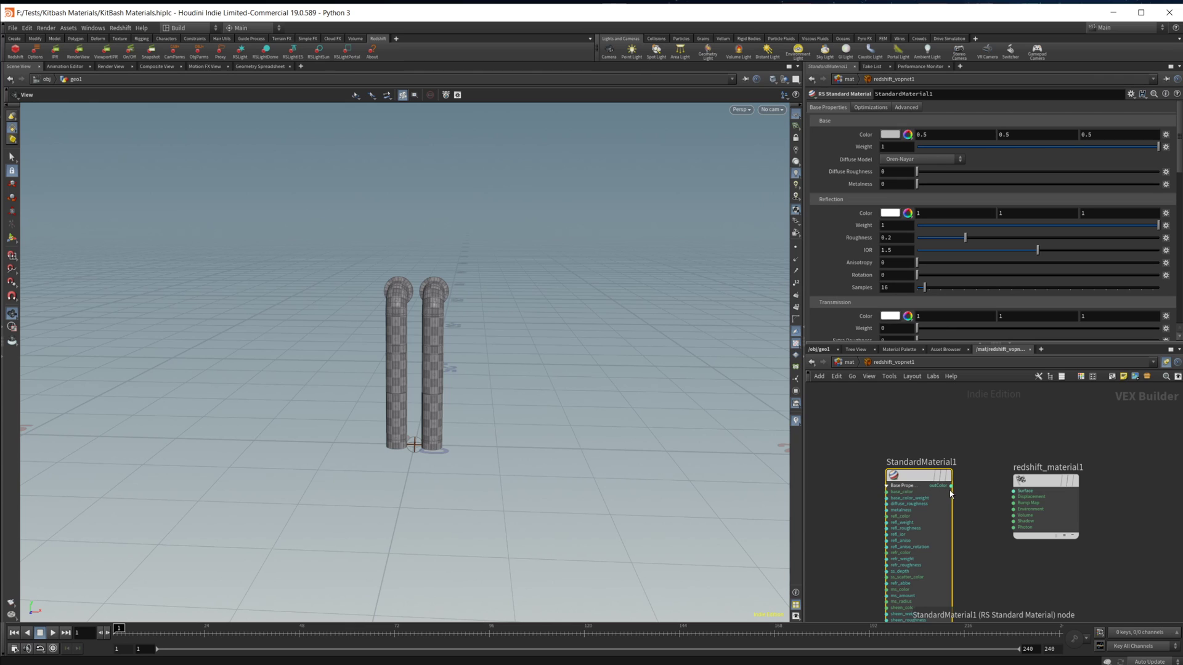
{"action": "left_click_drag", "start_coordinate": [886, 489], "coordinate": [1013, 491]}
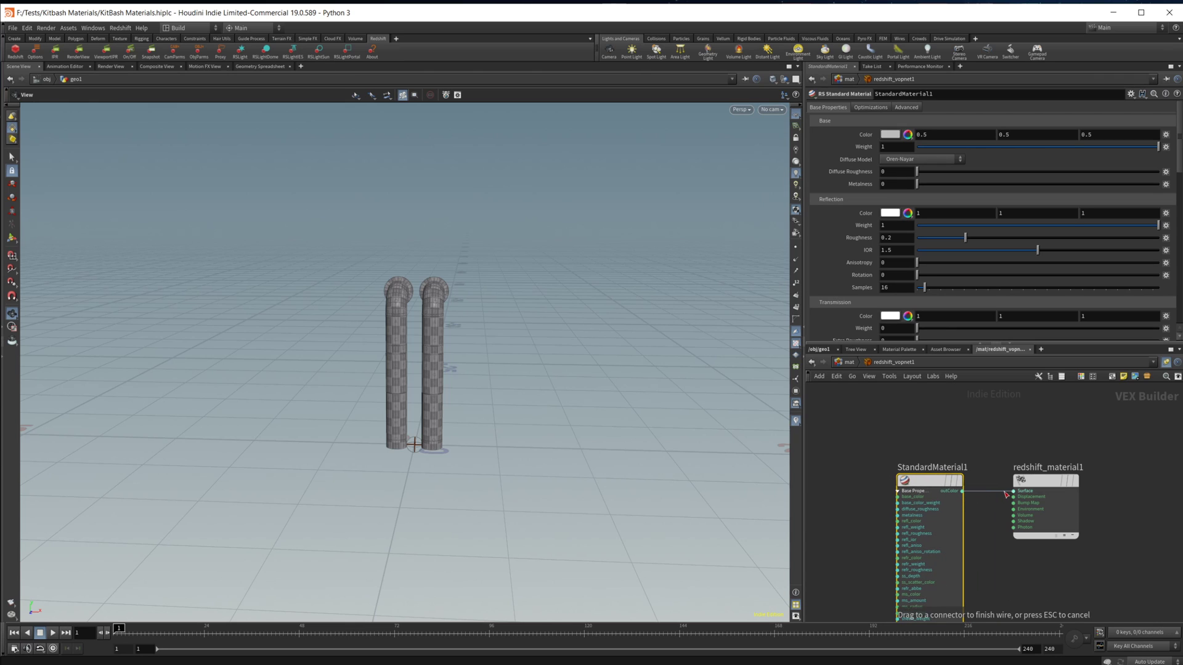
{"action": "left_click", "coordinate": [852, 364]}
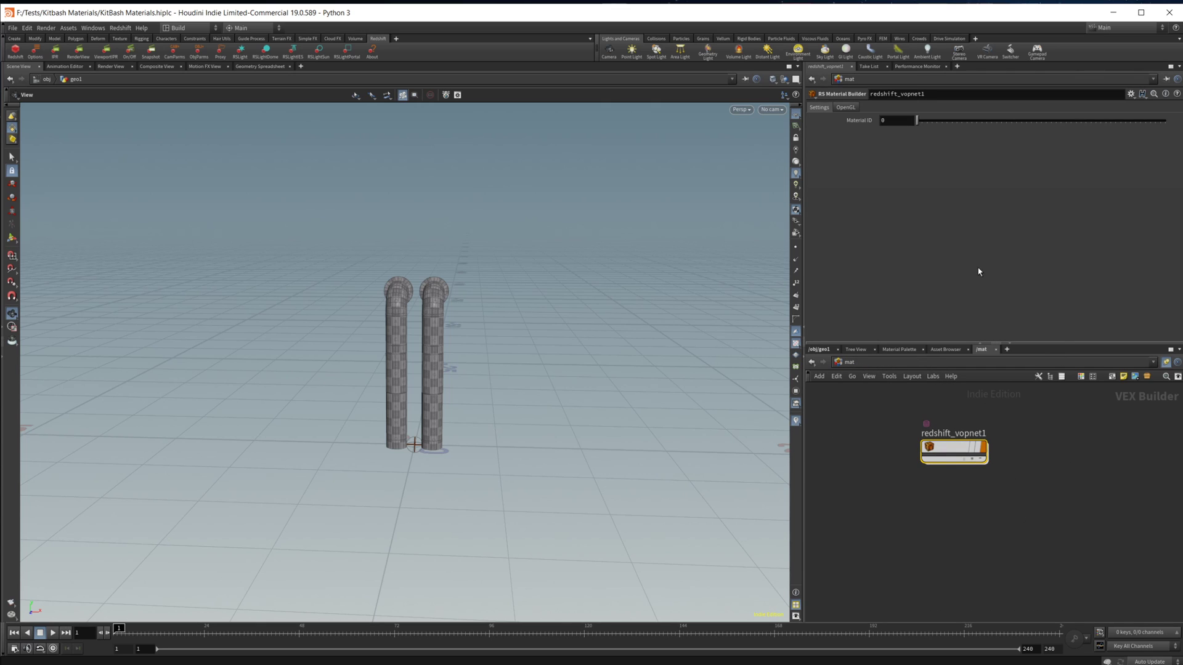
Add two new String parameters to the builder's Settings in Edit Parameter Interface
{"action": "left_click", "coordinate": [1131, 94]}
{"action": "left_click", "coordinate": [1149, 104]}
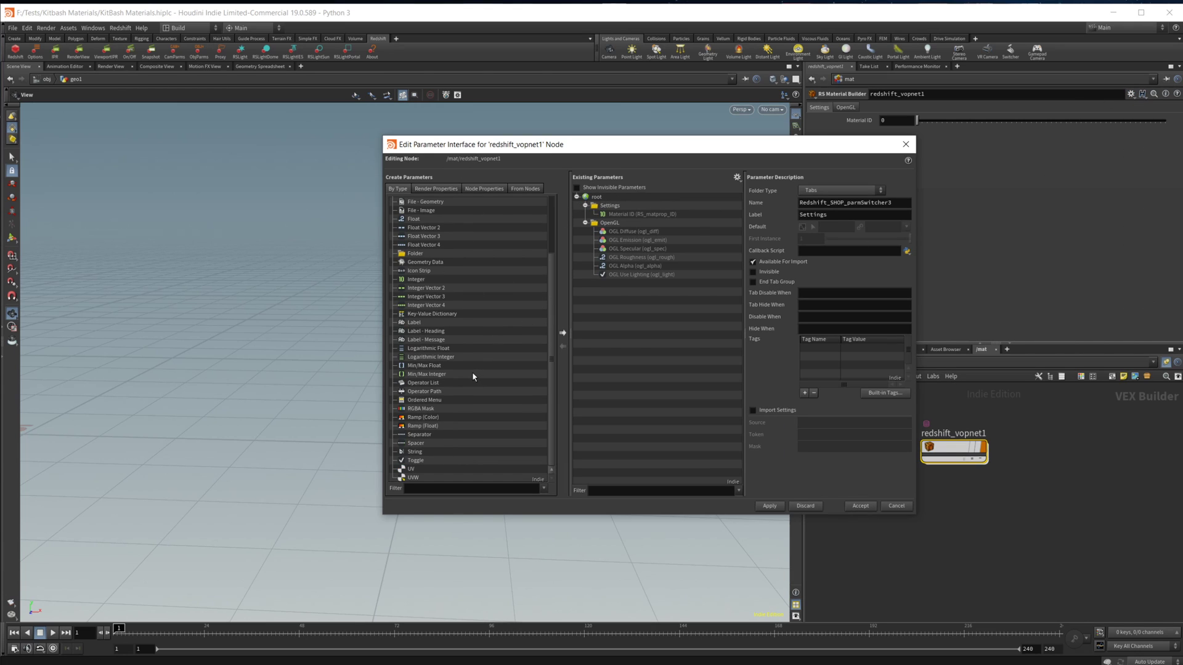
{"action": "left_click_drag", "start_coordinate": [399, 457], "coordinate": [608, 215]}
{"action": "scroll", "coordinate": [445, 337], "scroll_direction": "down", "scroll_amount": 3}
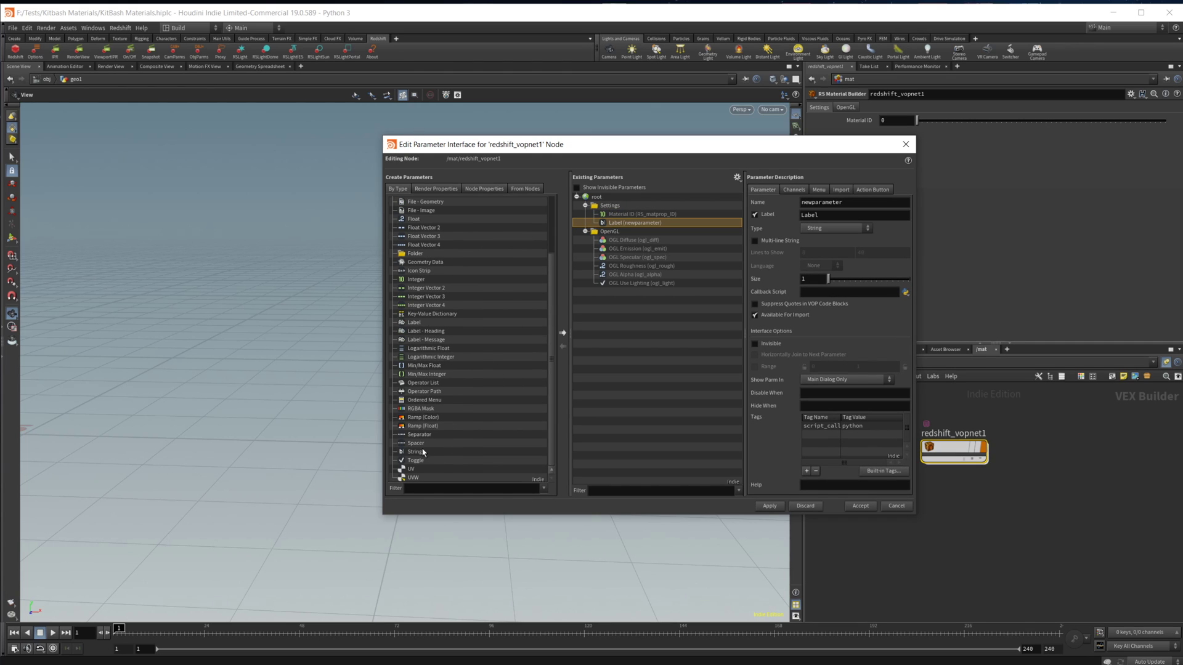
{"action": "left_click_drag", "start_coordinate": [422, 452], "coordinate": [616, 232]}
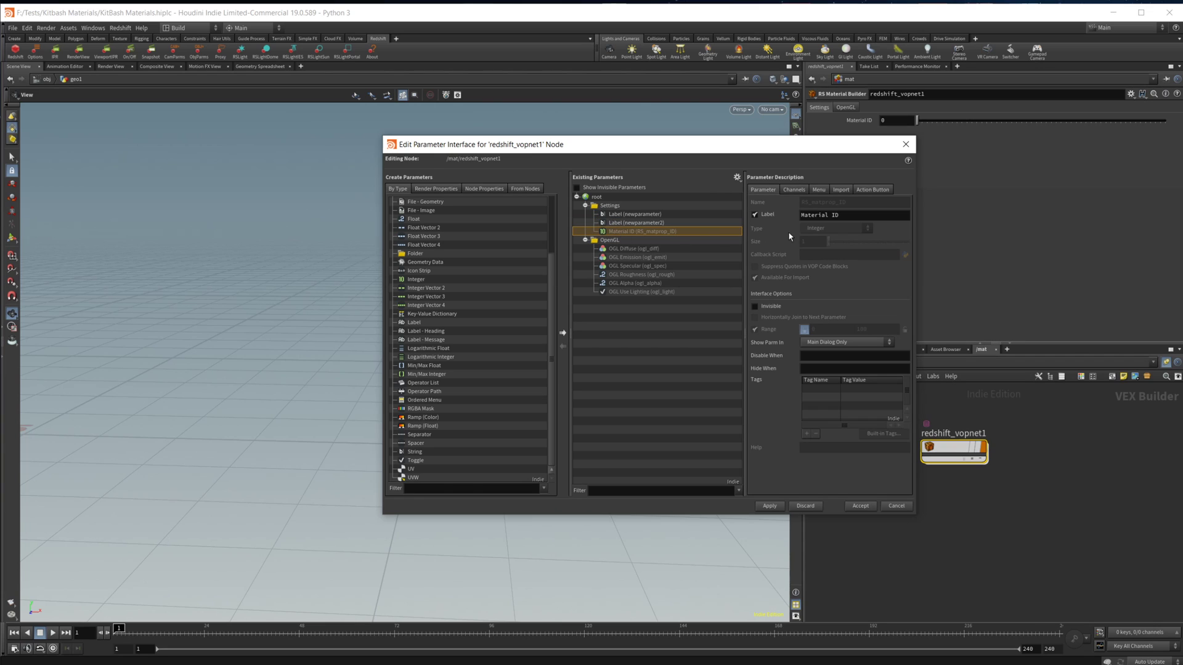
Set the first string parameter's label to File Path and name to File_Path
{"action": "left_click", "coordinate": [654, 213]}
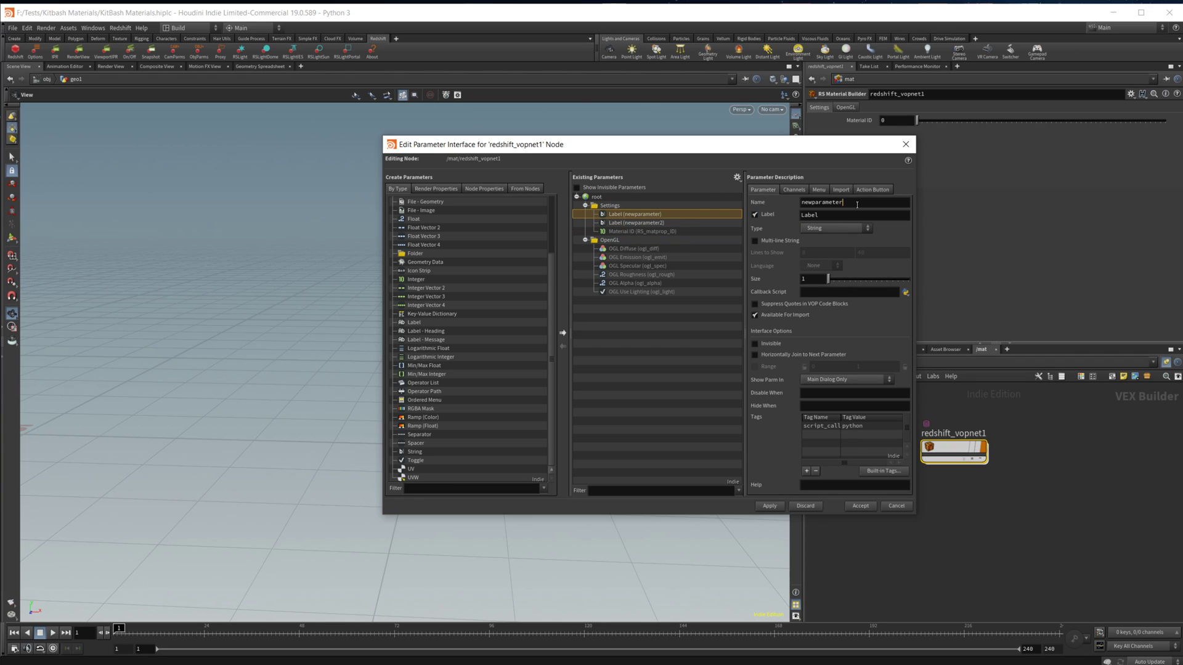
{"action": "key", "text": "Tab"}
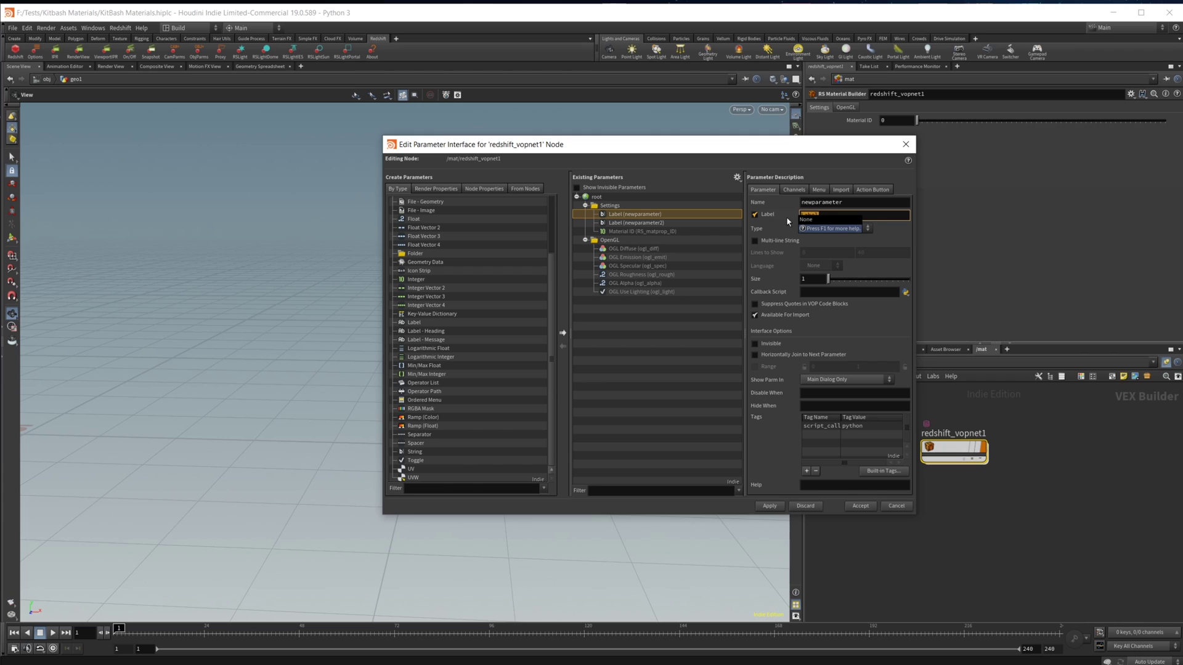
{"action": "type", "text": "r"}
{"action": "key", "text": "Return"}
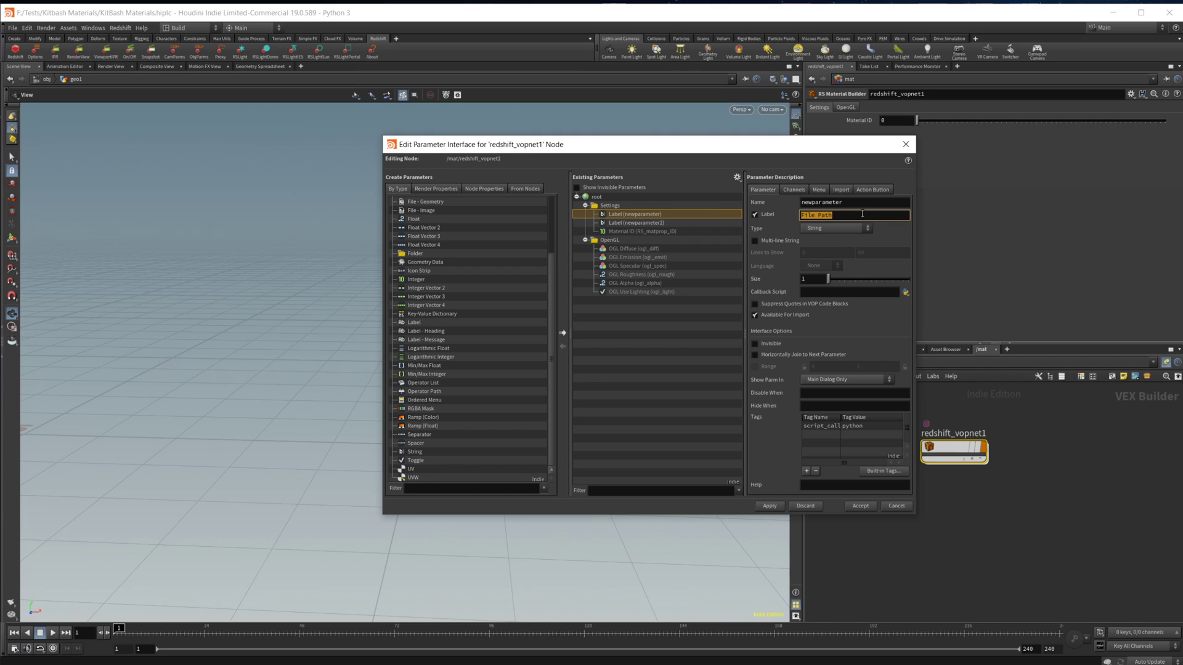
{"action": "key", "text": "shift+Tab"}
{"action": "type", "text": "File_Path"}
{"action": "key", "text": "Return"}
Name the second parameter Material Name / Material_Name, then apply and accept
{"action": "left_click", "coordinate": [635, 223]}
{"action": "type", "text": "Material Name"}
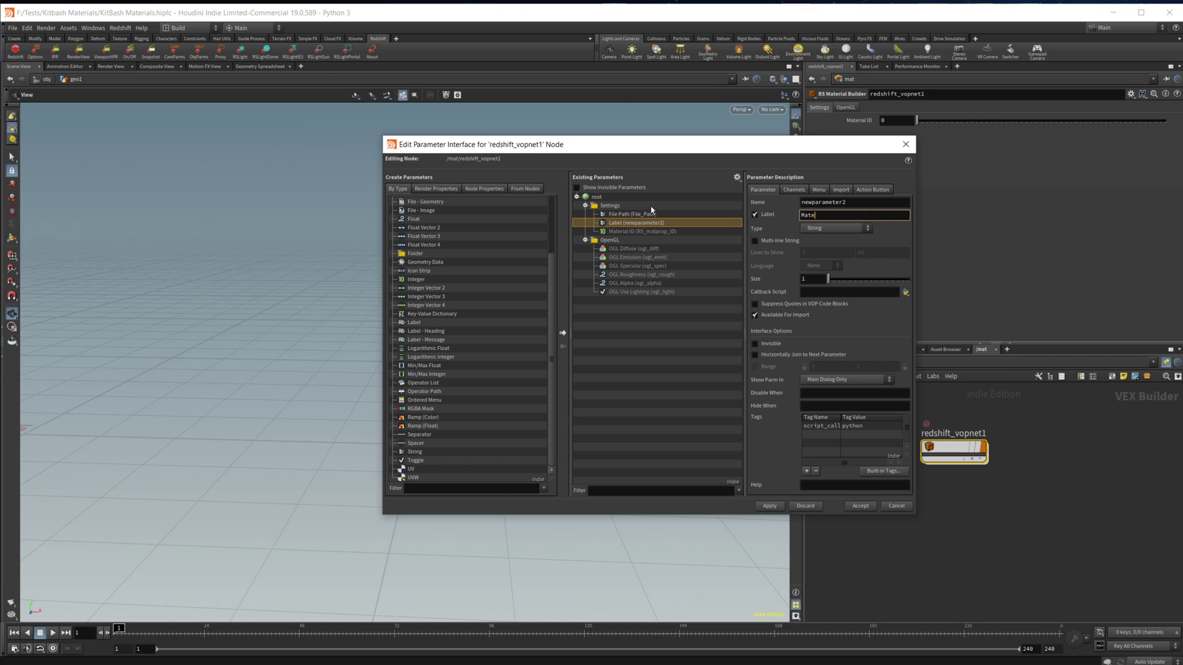
{"action": "key", "text": "Return"}
{"action": "left_click", "coordinate": [686, 221]}
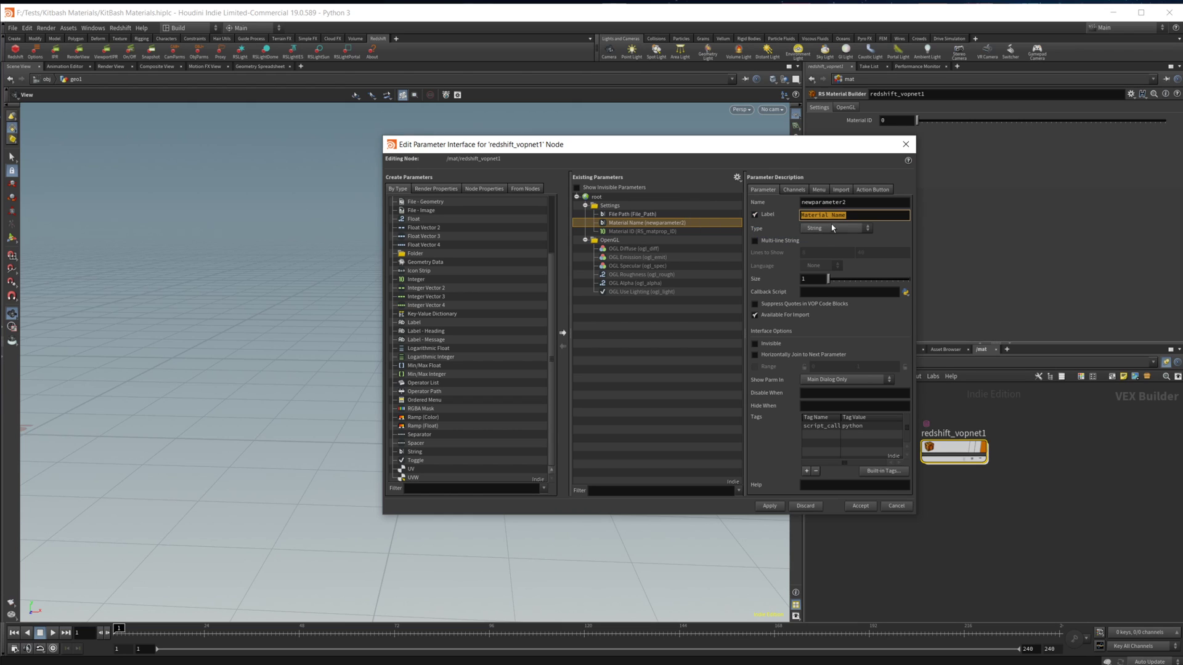
{"action": "double_click", "coordinate": [865, 204]}
{"action": "type", "text": "Material_Name"}
{"action": "left_click", "coordinate": [769, 509]}
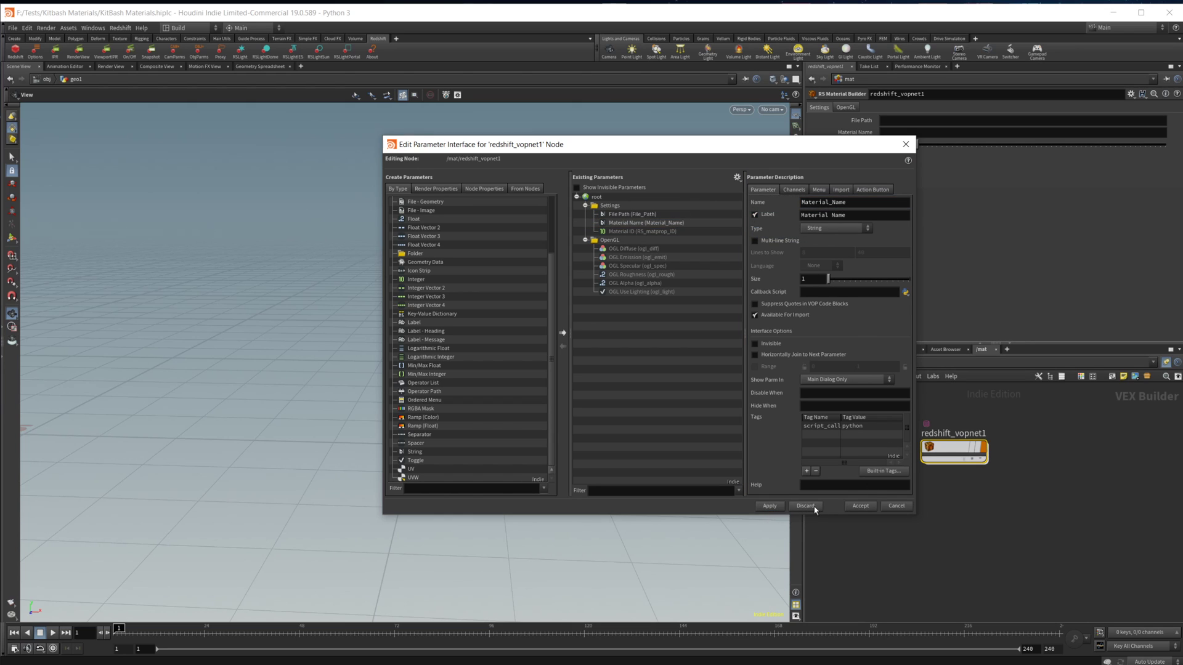
{"action": "left_click", "coordinate": [860, 507]}
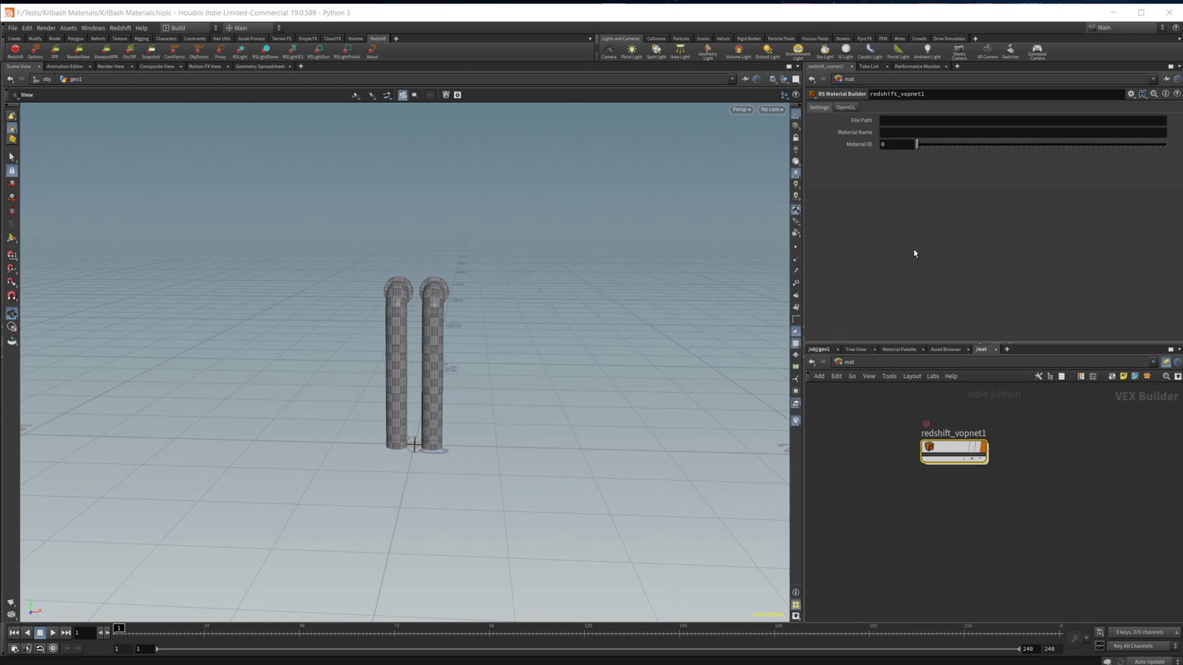
Set redshift_vopnet1's Material Name value to the $OS expression
{"action": "left_click", "coordinate": [893, 136]}
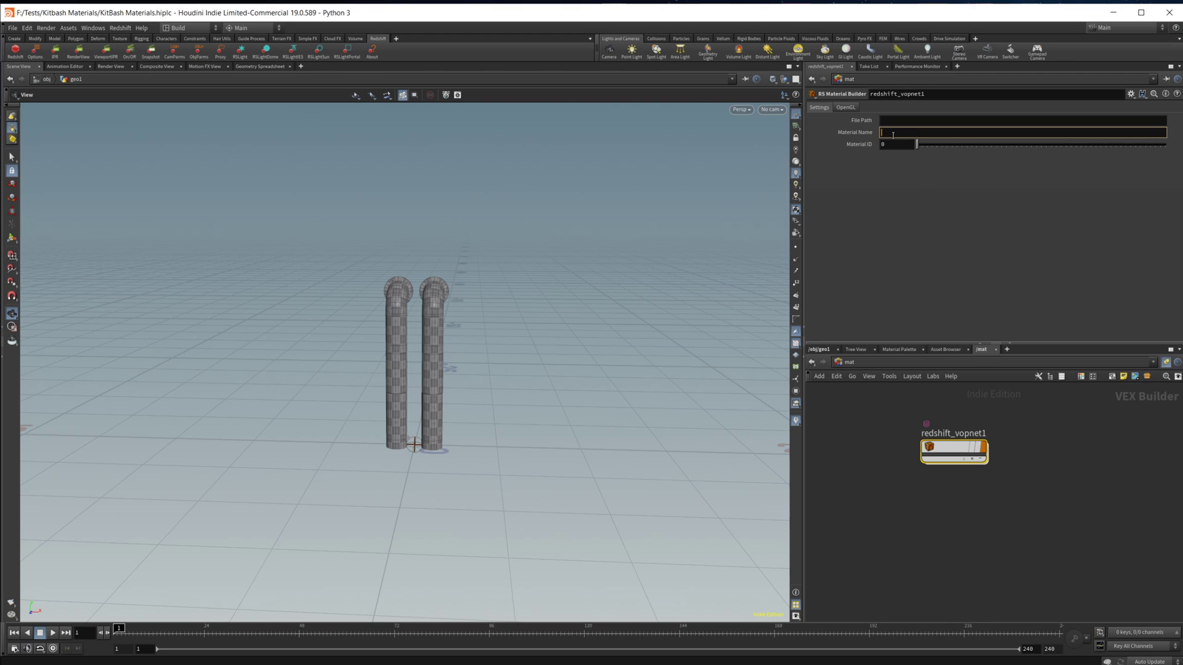
{"action": "type", "text": "$OS"}
{"action": "key", "text": "Return"}
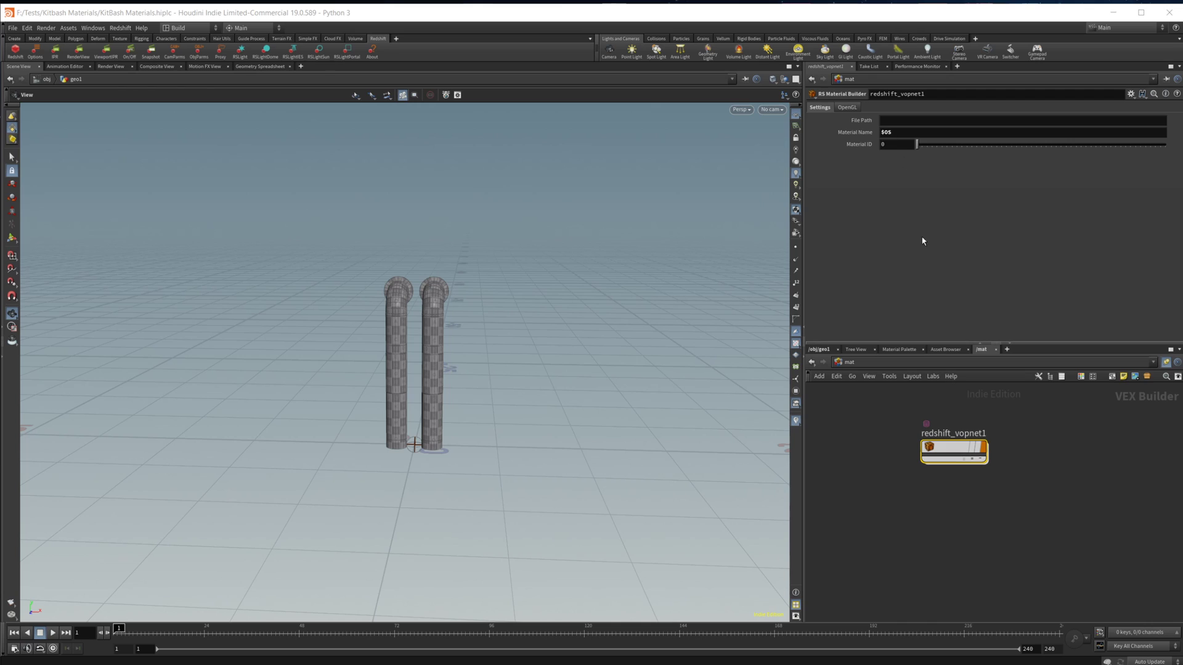
{"action": "left_click", "coordinate": [904, 133]}
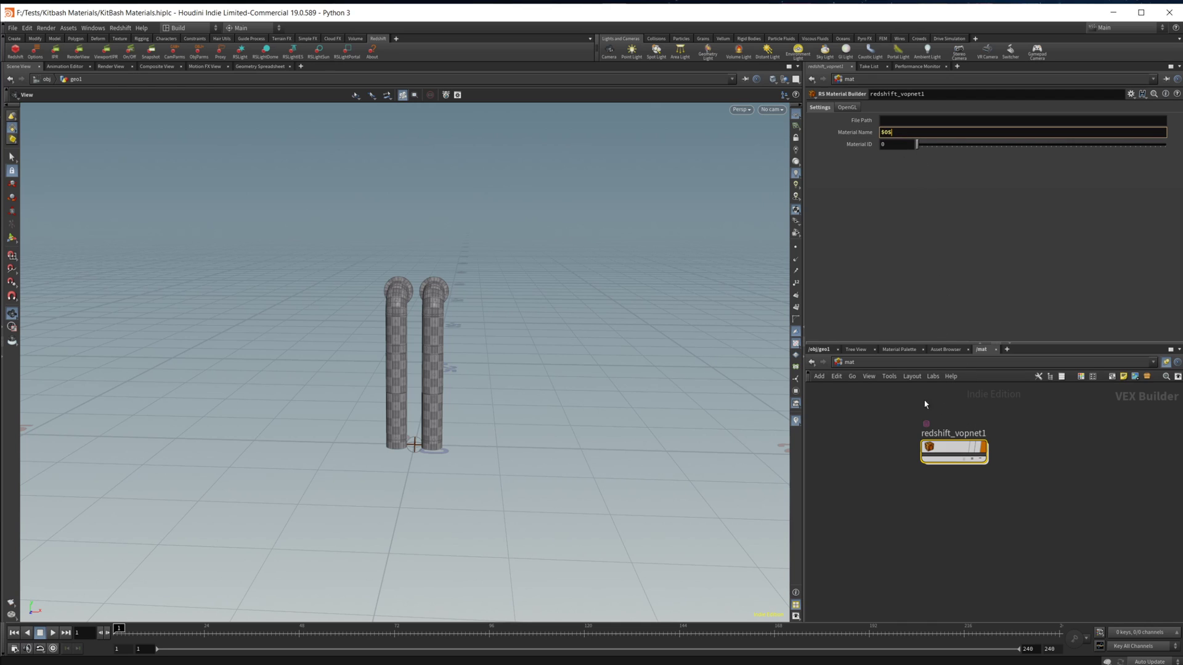
{"action": "double_click", "coordinate": [952, 434]}
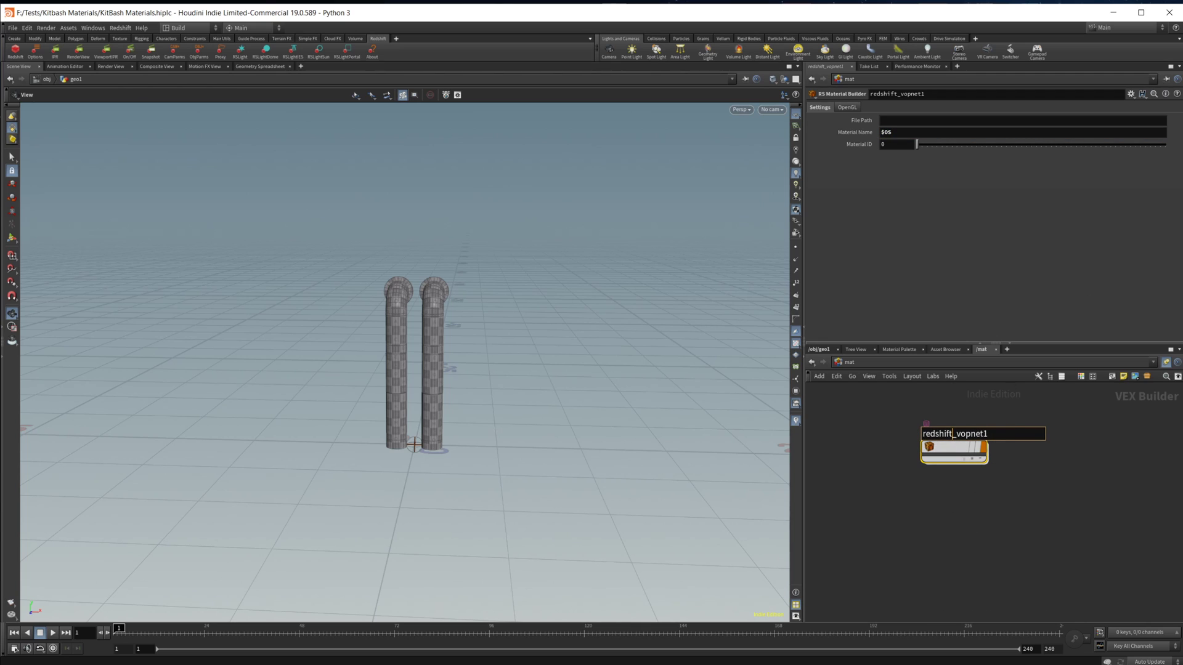
Set File Path to E:\KitBash 3D\Outpost Houdini\KB3DTextures\ using the folder path from Explorer
{"action": "key", "text": "alt+Tab"}
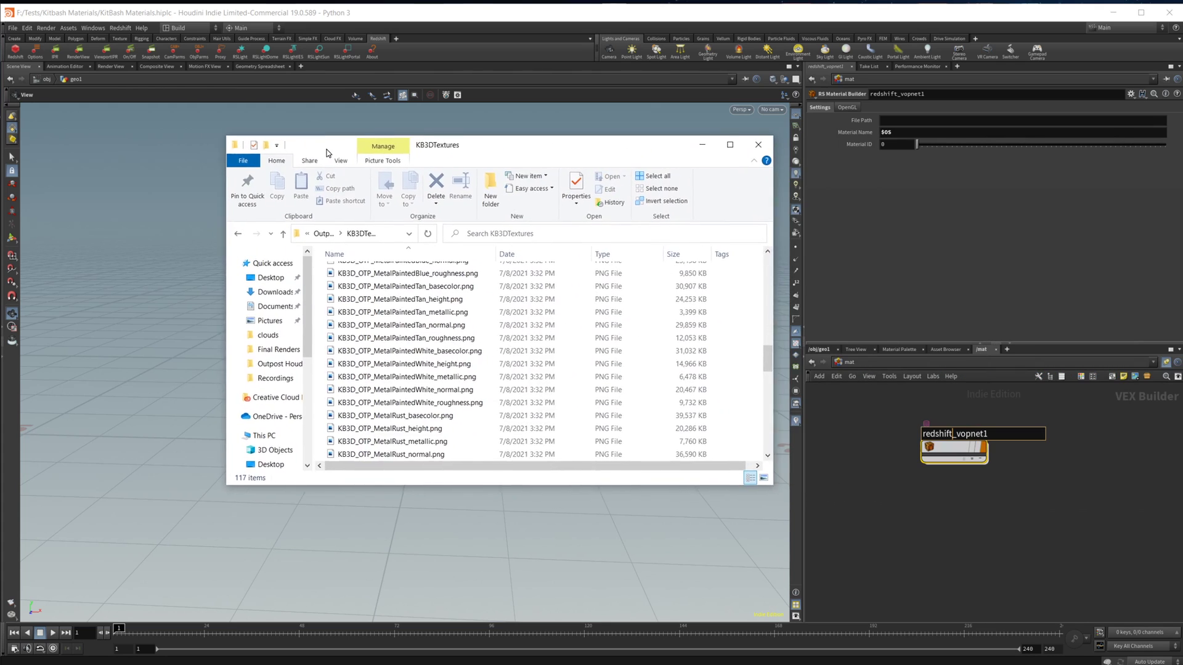
{"action": "scroll", "coordinate": [381, 372], "scroll_direction": "up", "scroll_amount": 6}
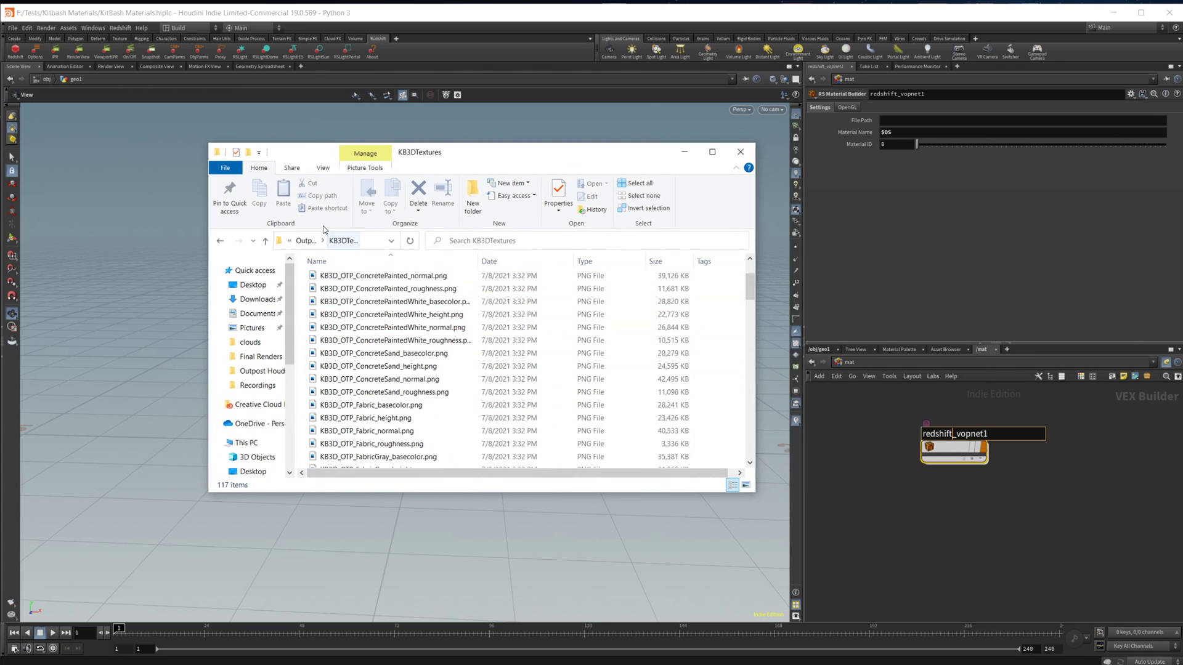
{"action": "scroll", "coordinate": [385, 333], "scroll_direction": "down", "scroll_amount": 5}
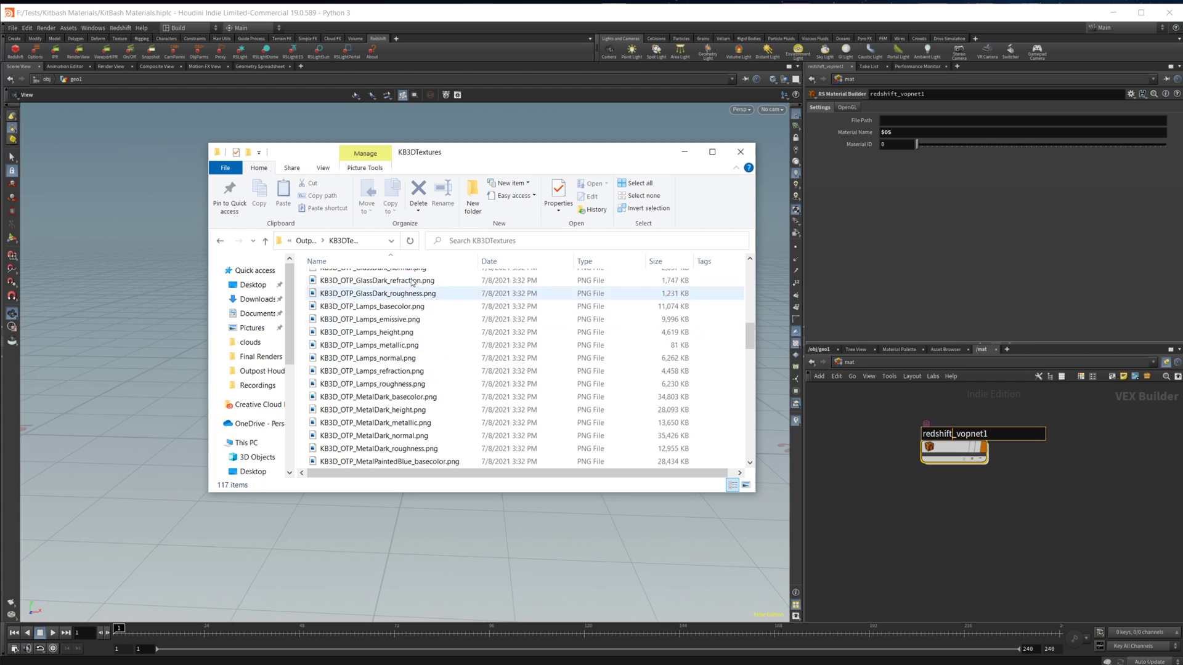
{"action": "left_click", "coordinate": [368, 246]}
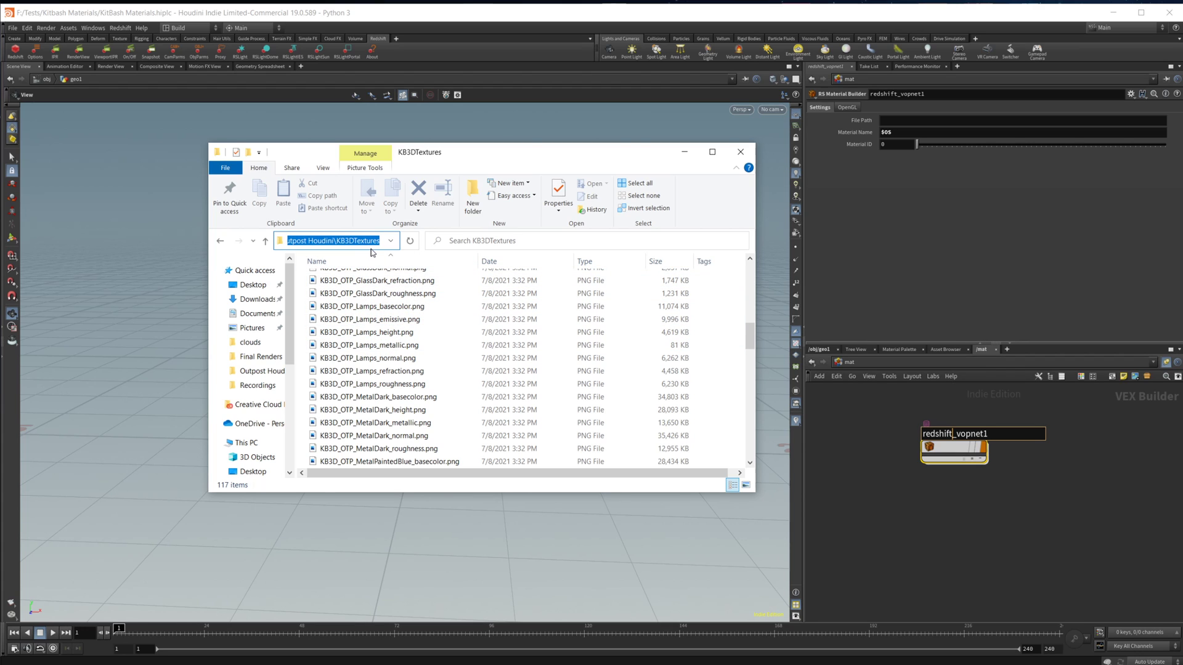
{"action": "left_click_drag", "start_coordinate": [571, 158], "coordinate": [1182, 204]}
{"action": "left_click", "coordinate": [1049, 122]}
{"action": "type", "text": "E:\\KitBash 3D\\Outpost Houdini\\KB3DTextures"}
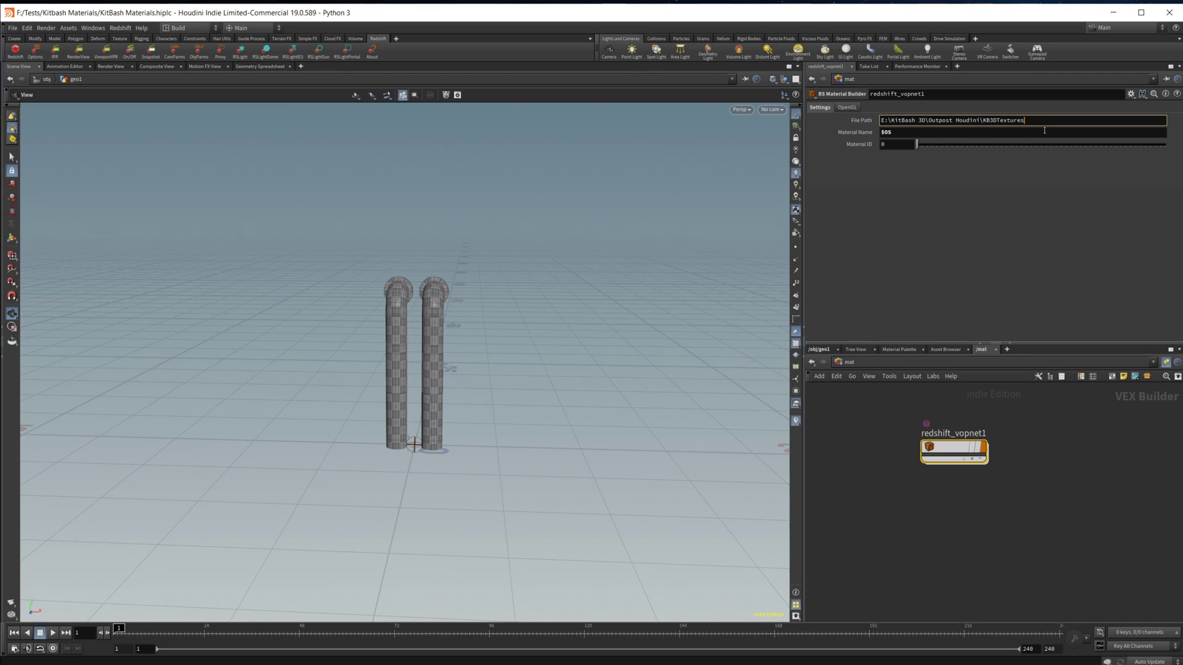
{"action": "type", "text": "\\"}
{"action": "key", "text": "Return"}
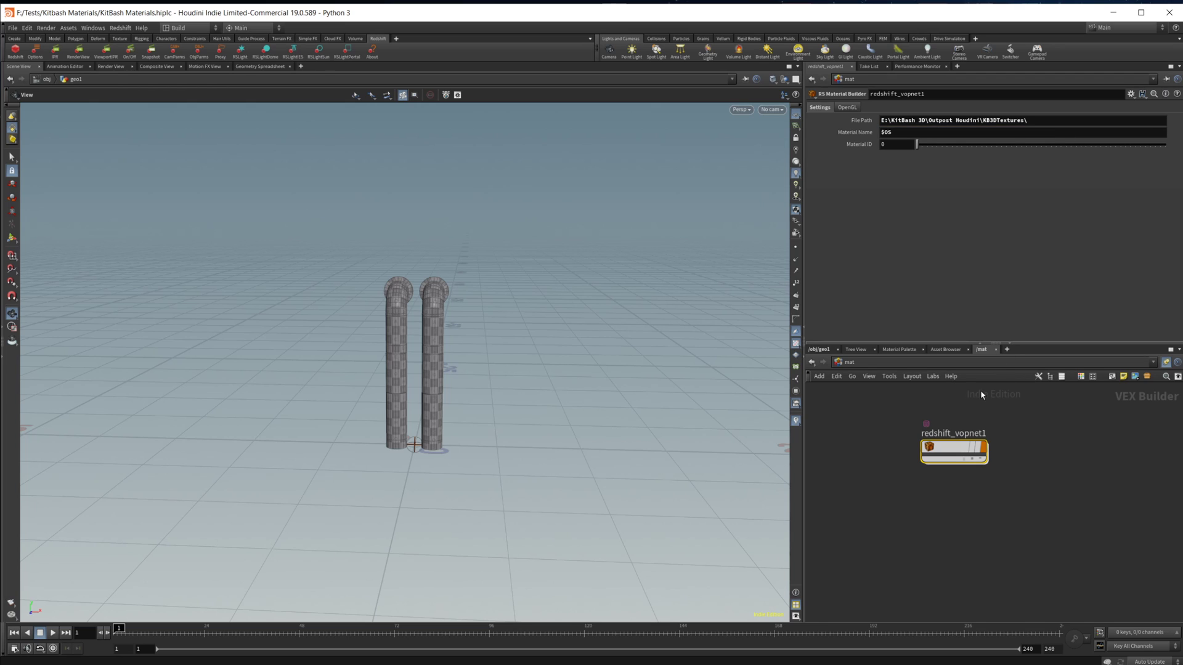
Dive into redshift_vopnet1 and review the texture file naming in the KB3DTextures folder
{"action": "double_click", "coordinate": [955, 445]}
{"action": "middle_click_drag", "start_coordinate": [827, 480], "coordinate": [1055, 374]}
{"action": "key", "text": "alt+Tab"}
{"action": "left_click_drag", "start_coordinate": [738, 201], "coordinate": [493, 201]}
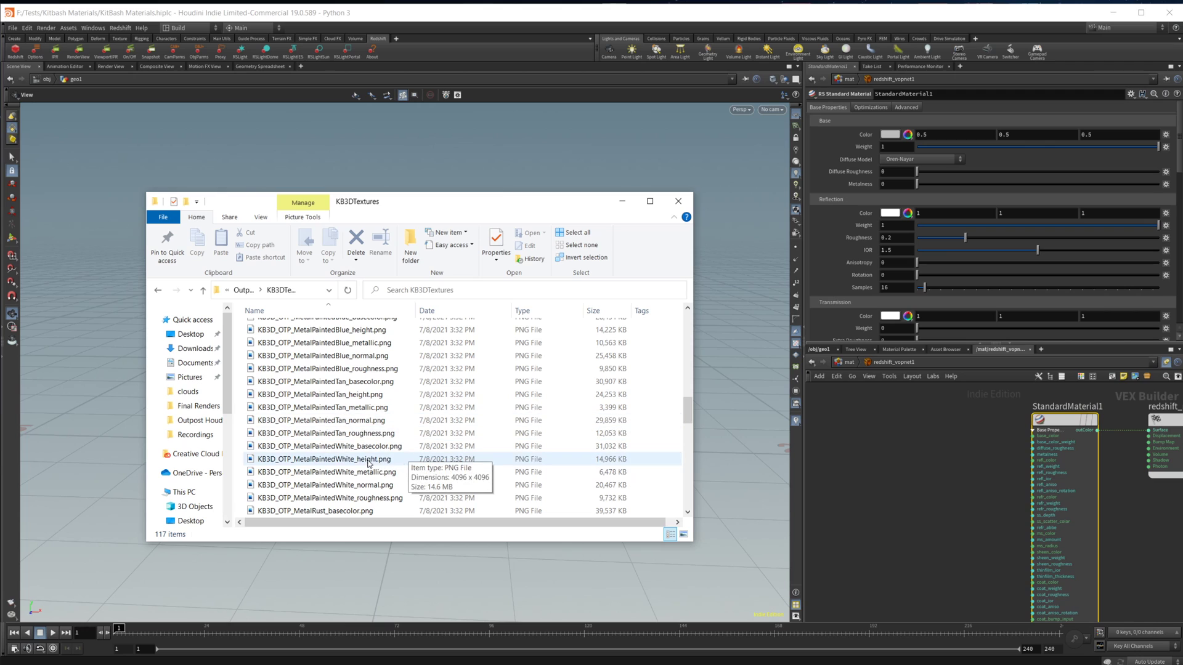
{"action": "scroll", "coordinate": [301, 455], "scroll_direction": "down", "scroll_amount": 1}
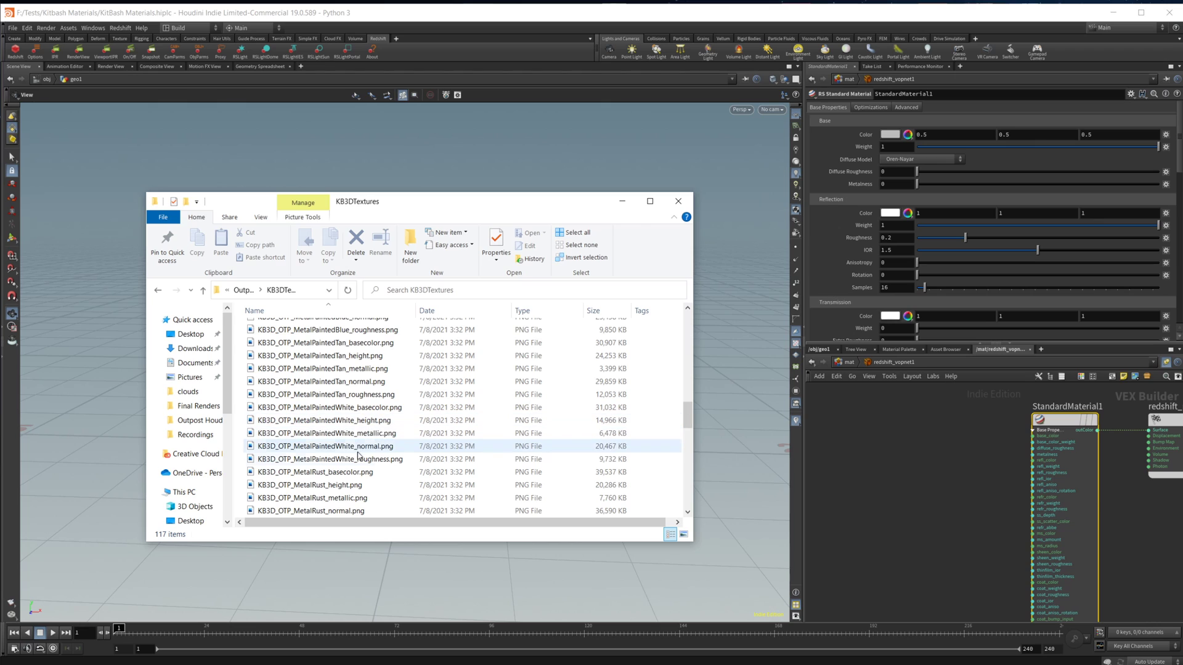
{"action": "scroll", "coordinate": [360, 459], "scroll_direction": "up", "scroll_amount": 4}
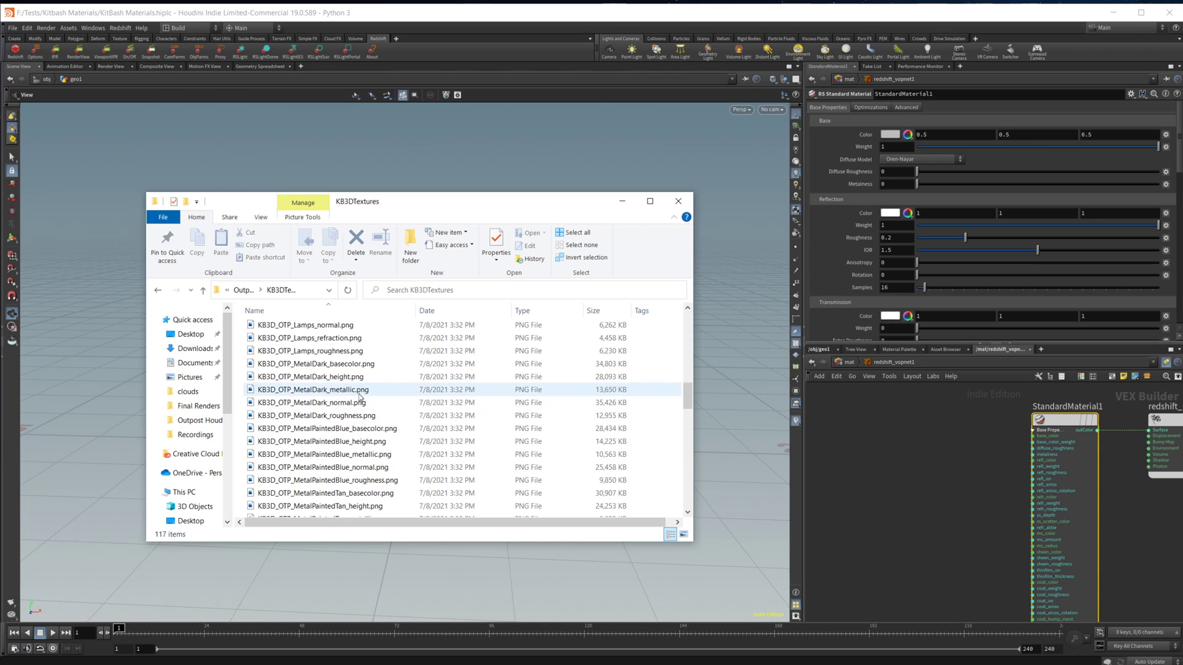
{"action": "scroll", "coordinate": [359, 413], "scroll_direction": "down", "scroll_amount": 3}
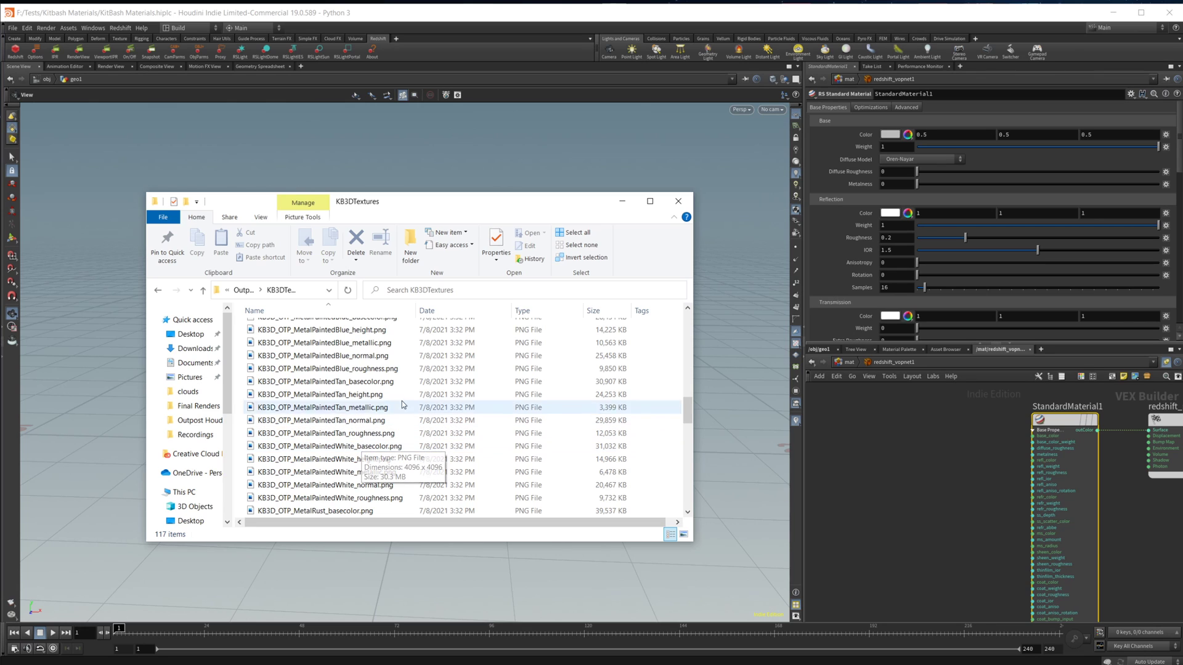
{"action": "mouse_move", "coordinate": [338, 378]}
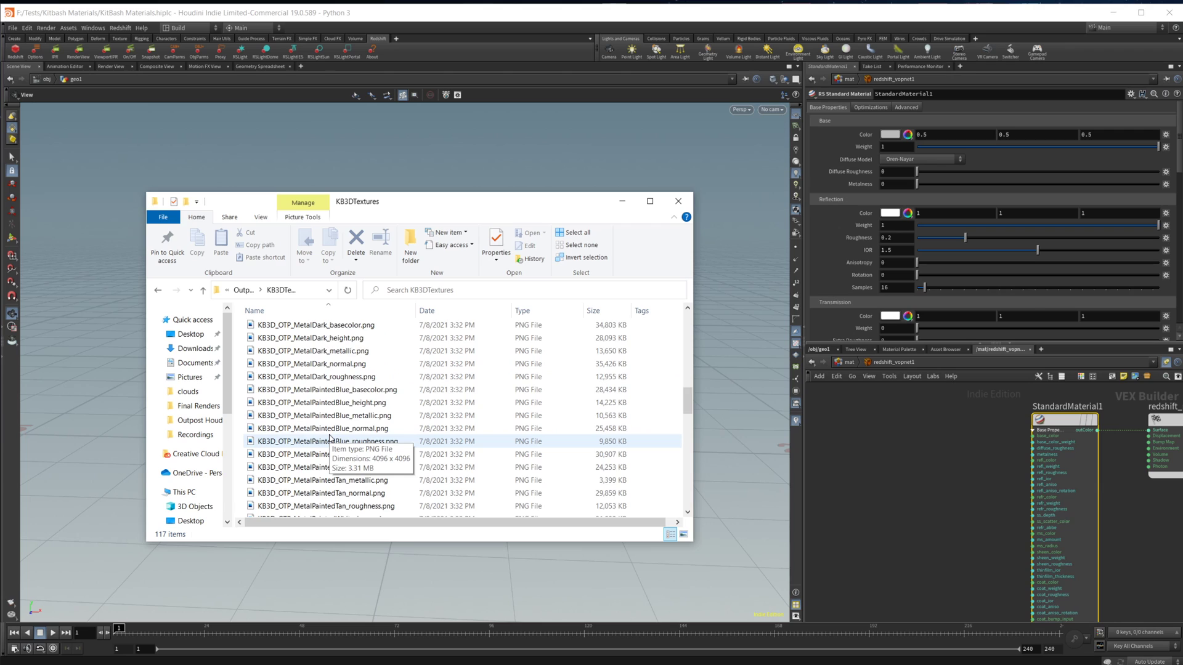
{"action": "scroll", "coordinate": [412, 477], "scroll_direction": "down", "scroll_amount": 1}
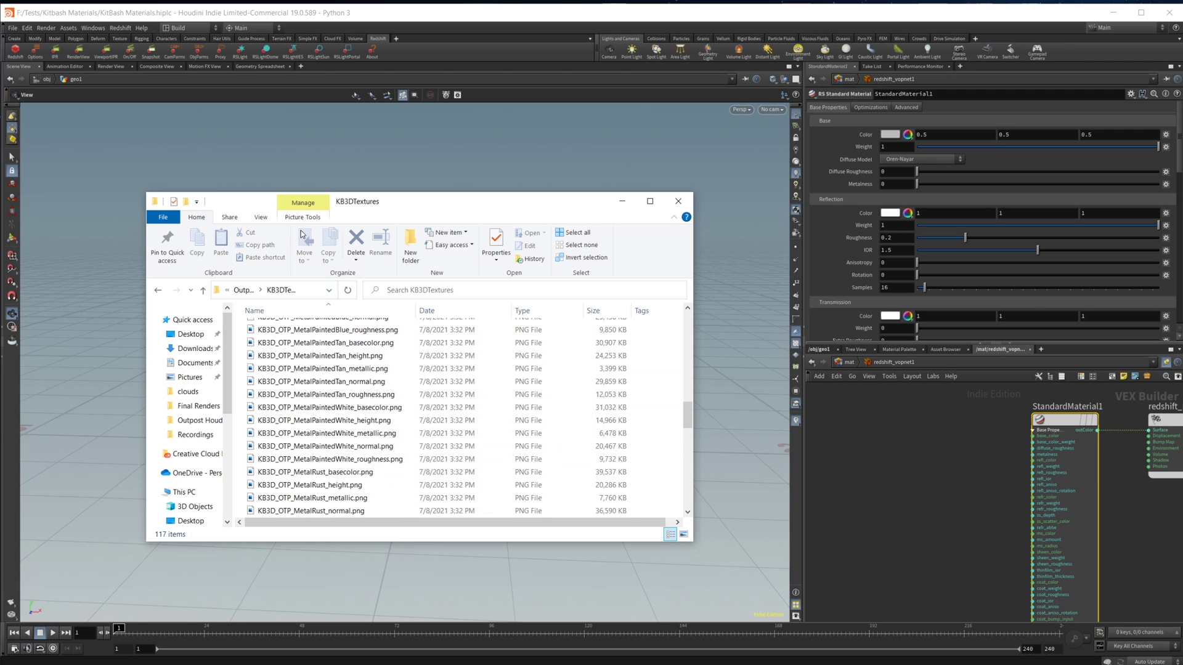
{"action": "mouse_move", "coordinate": [260, 429]}
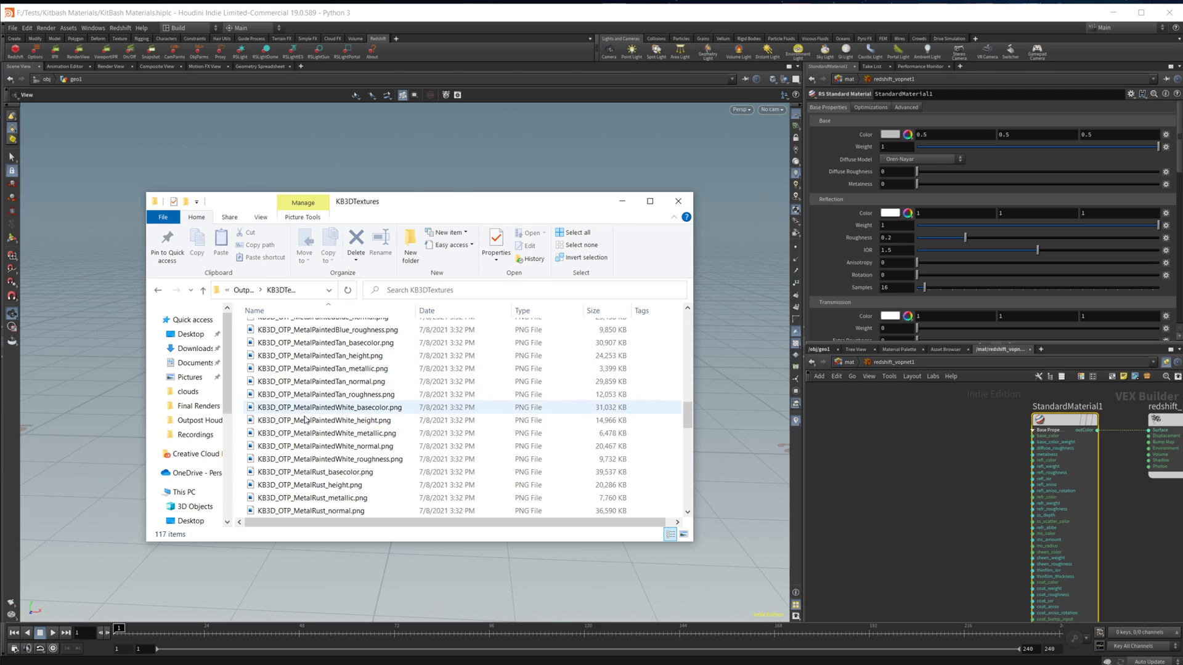
{"action": "mouse_move", "coordinate": [274, 405]}
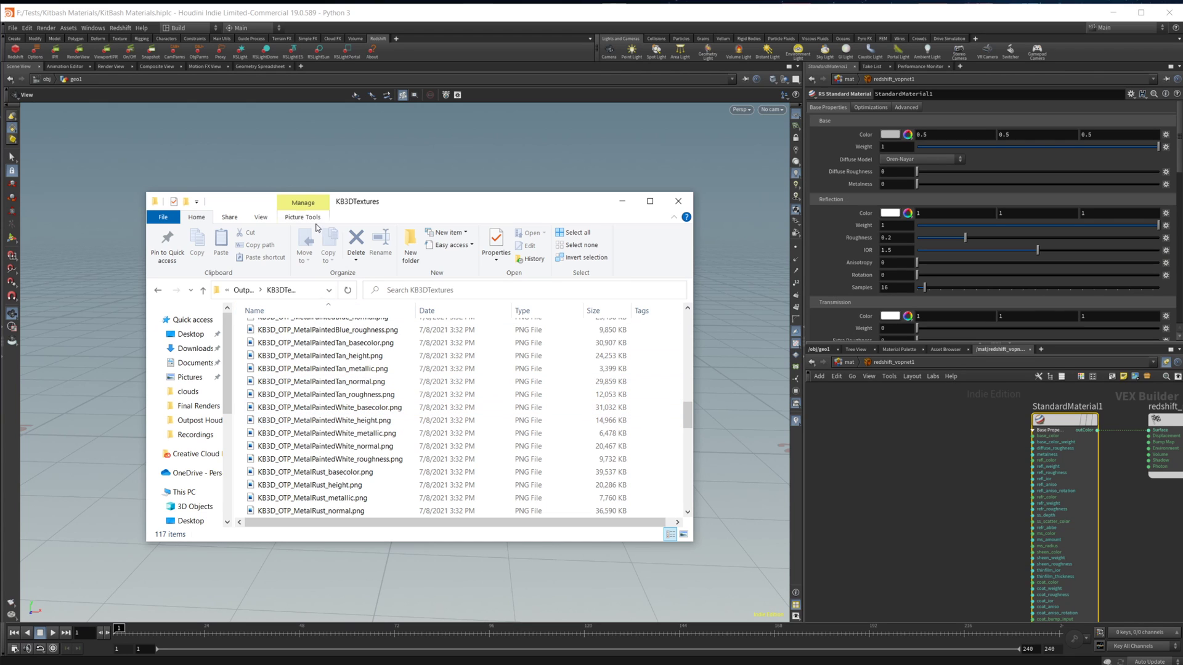
{"action": "left_click_drag", "start_coordinate": [347, 207], "coordinate": [1182, 209]}
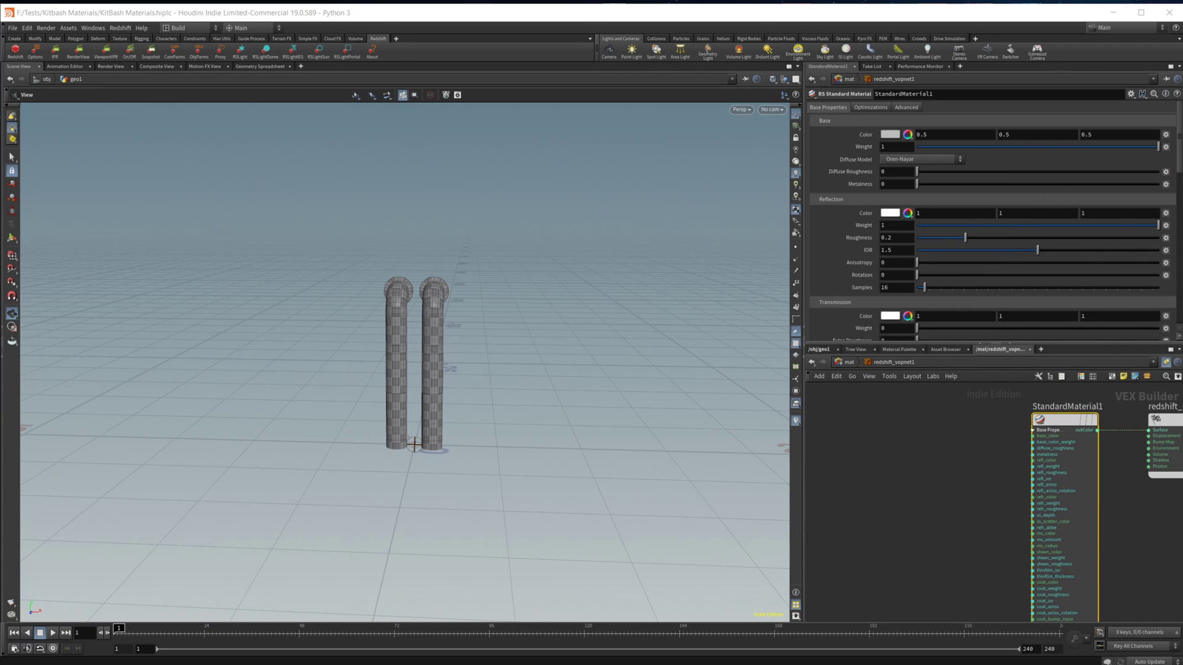
Add an RS Texture Sampler node, TextureSampler1, inside the builder
{"action": "key", "text": "Tab"}
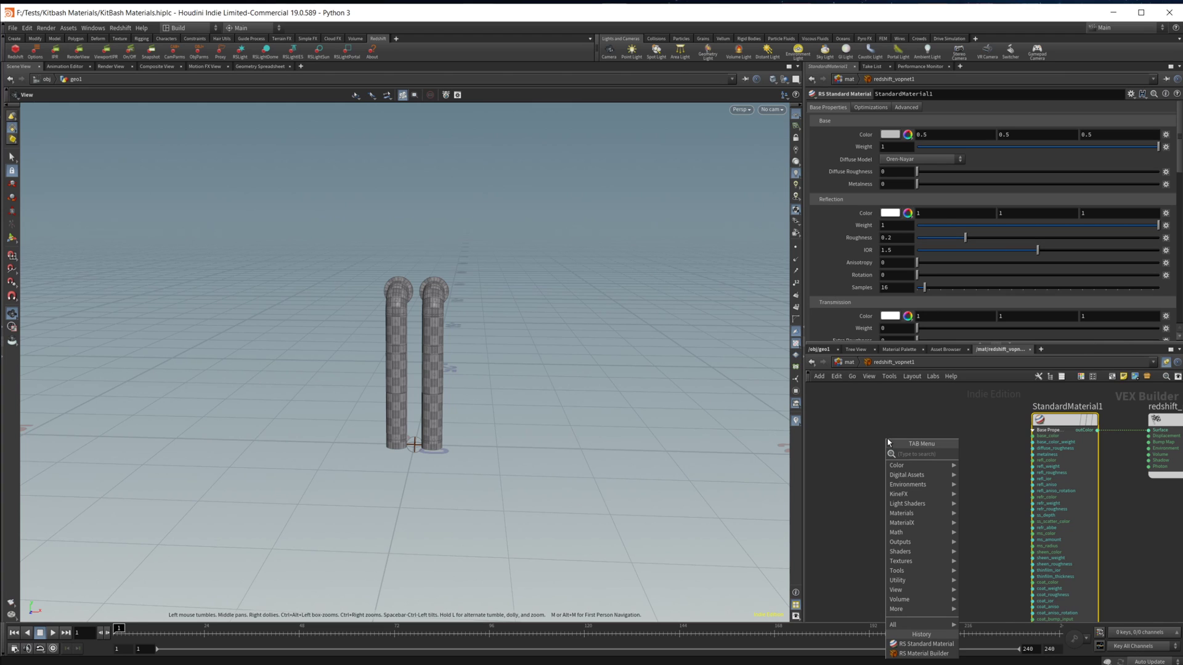
{"action": "type", "text": "rs"}
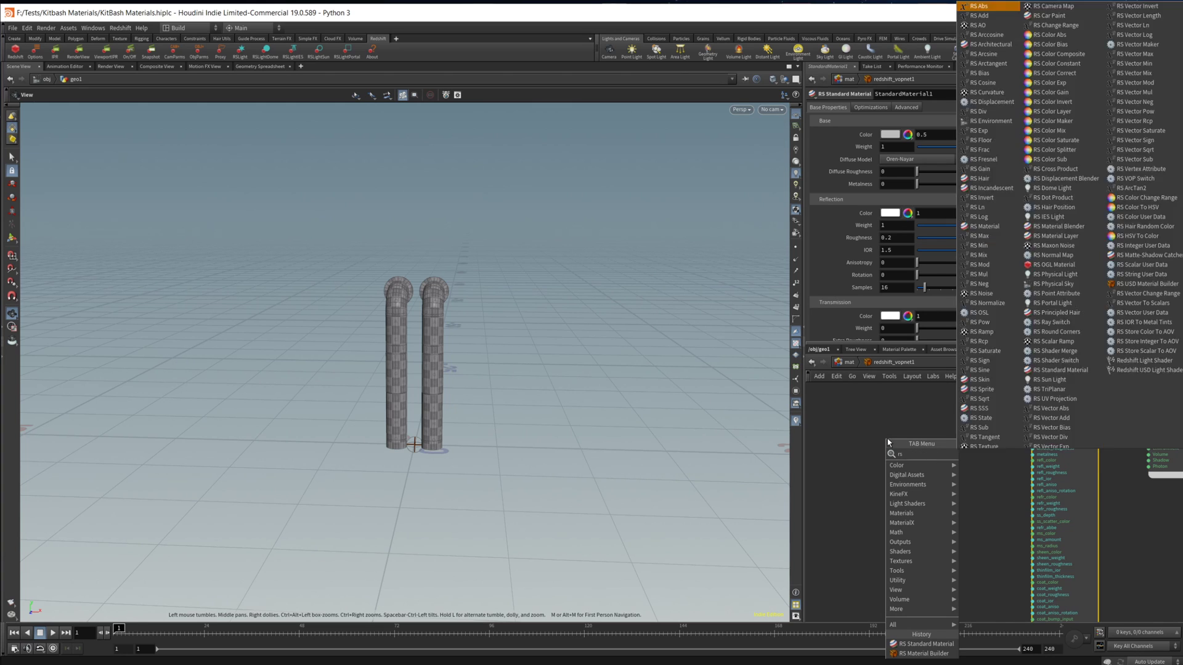
{"action": "type", "text": "tex"}
{"action": "key", "text": "Return"}
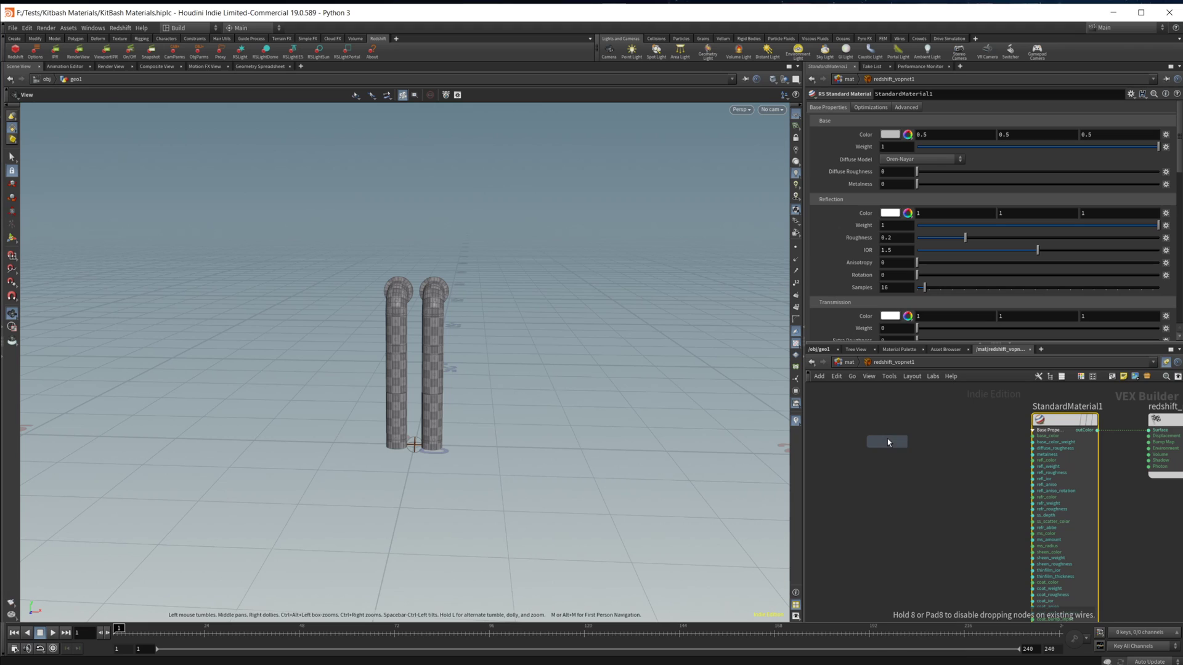
{"action": "left_click", "coordinate": [888, 440]}
{"action": "left_click_drag", "start_coordinate": [887, 440], "coordinate": [866, 437]}
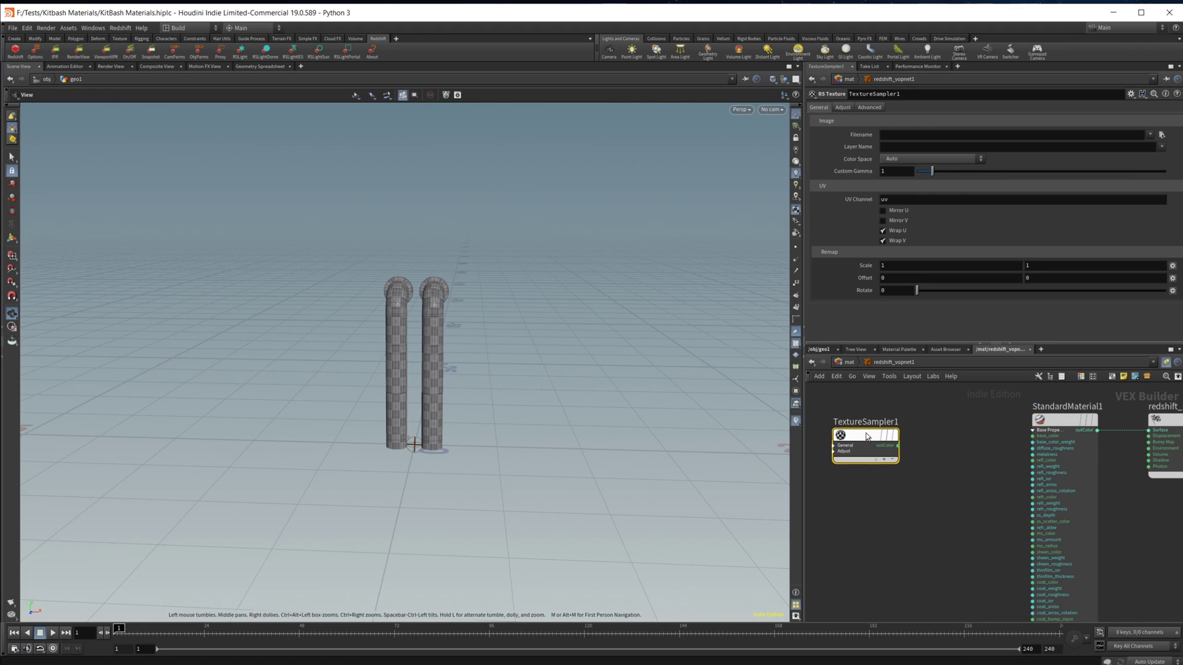
Paste a relative reference to File Path into TextureSampler1's Filename, giving chs("../File_Path")
{"action": "left_click", "coordinate": [847, 362]}
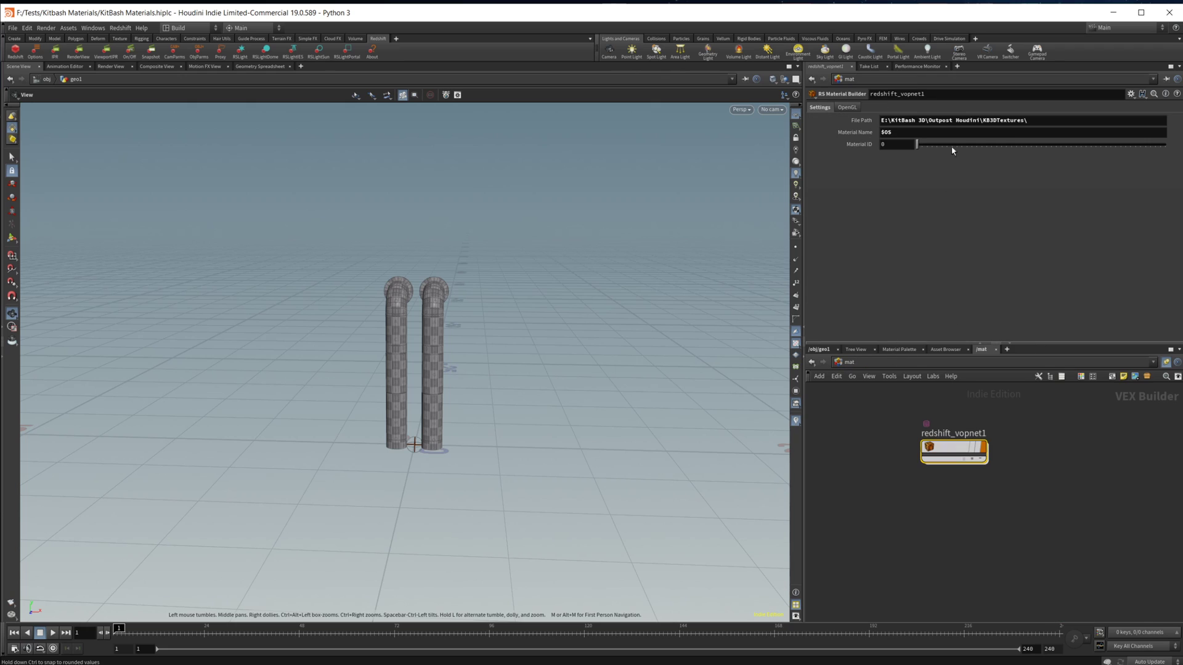
{"action": "right_click", "coordinate": [869, 126]}
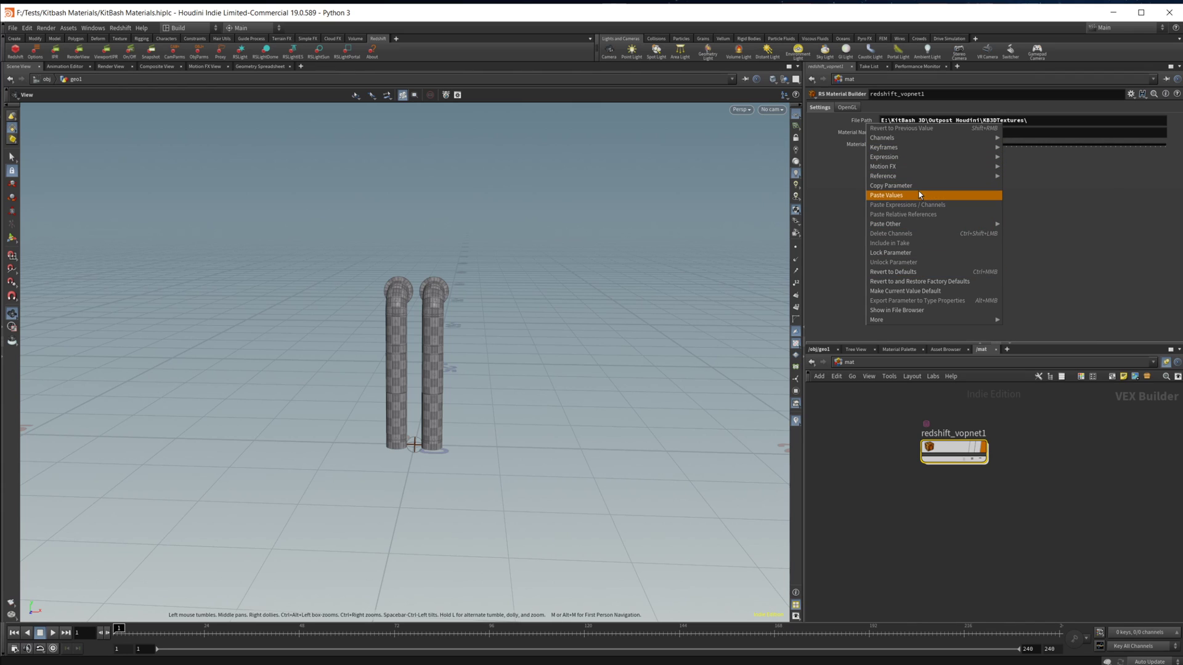
{"action": "left_click", "coordinate": [892, 185]}
{"action": "double_click", "coordinate": [952, 448]}
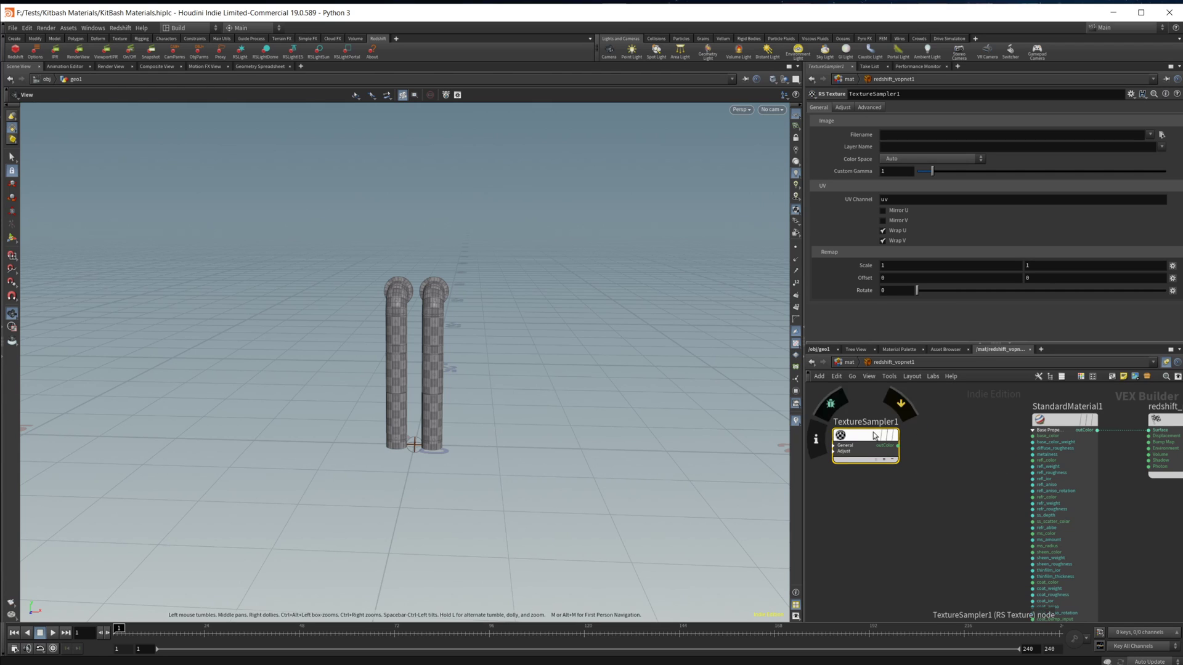
{"action": "right_click", "coordinate": [891, 137]}
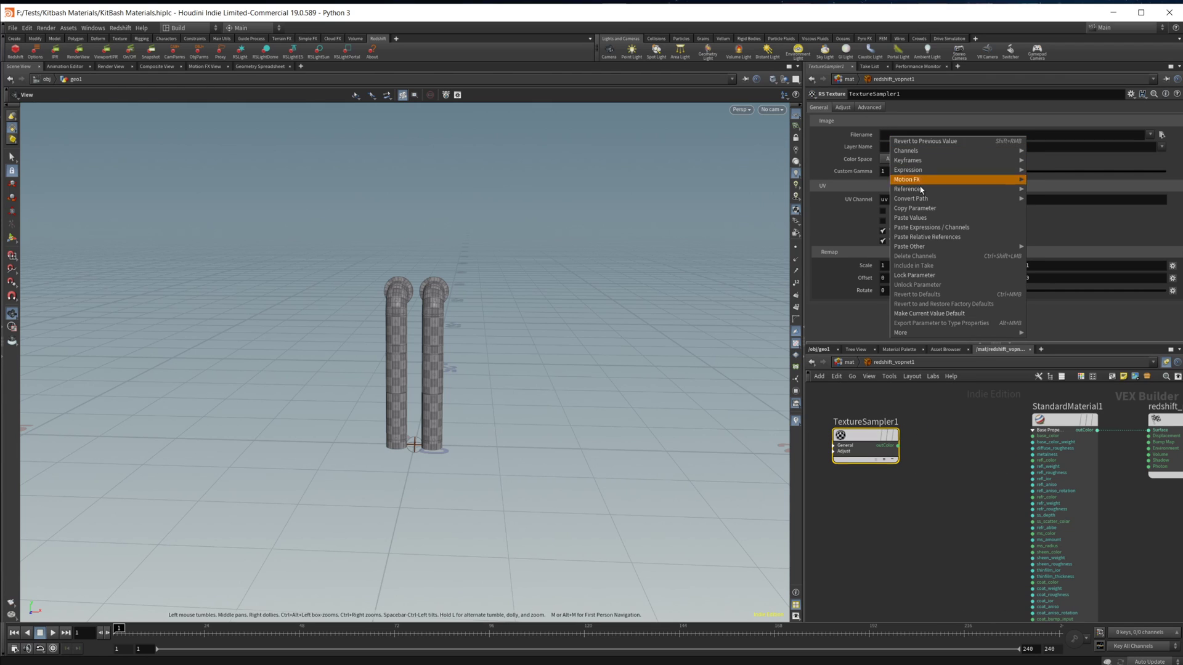
{"action": "left_click", "coordinate": [952, 227]}
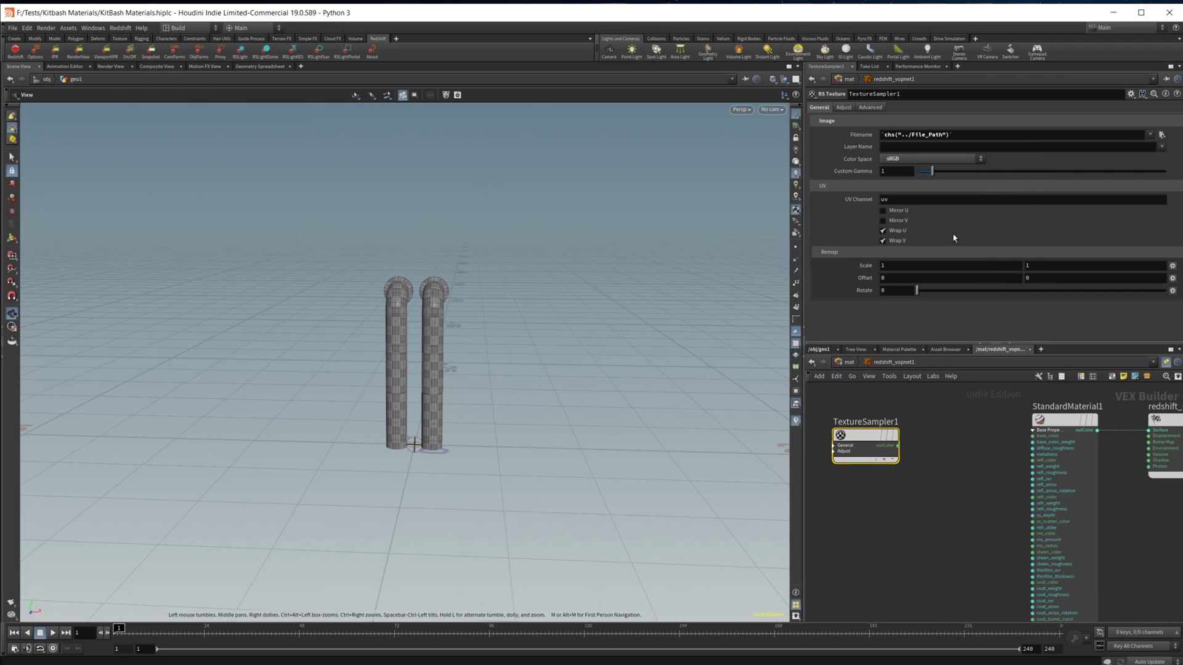
{"action": "left_click", "coordinate": [970, 136]}
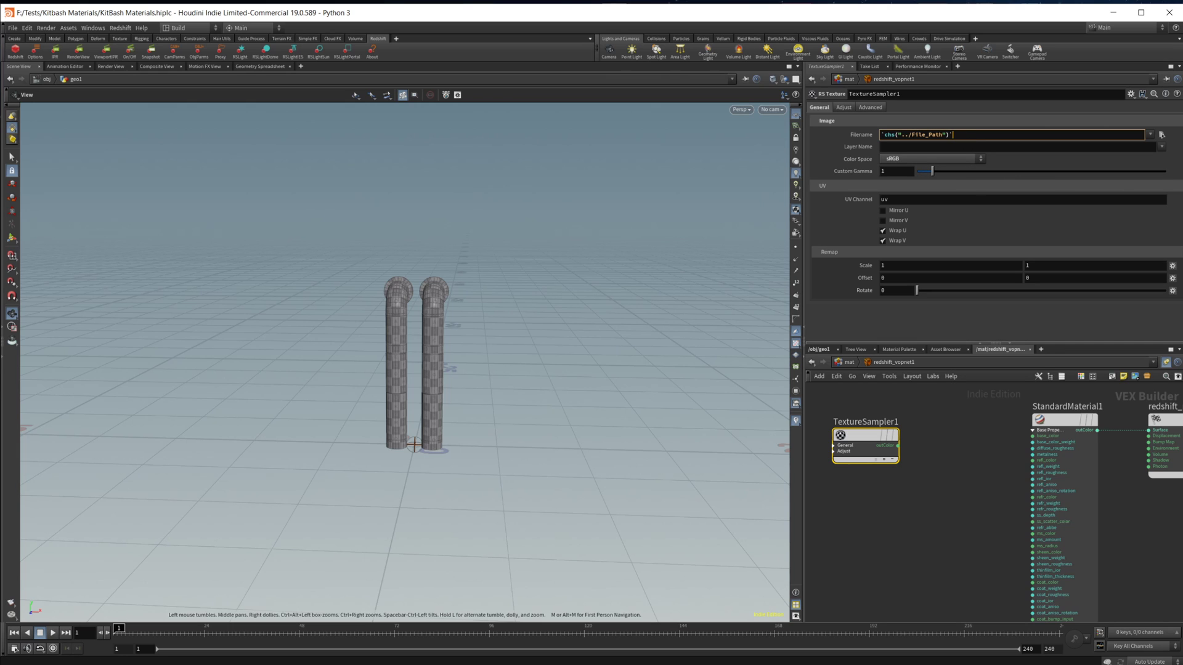
{"action": "left_click_drag", "start_coordinate": [1182, 175], "coordinate": [345, 185]}
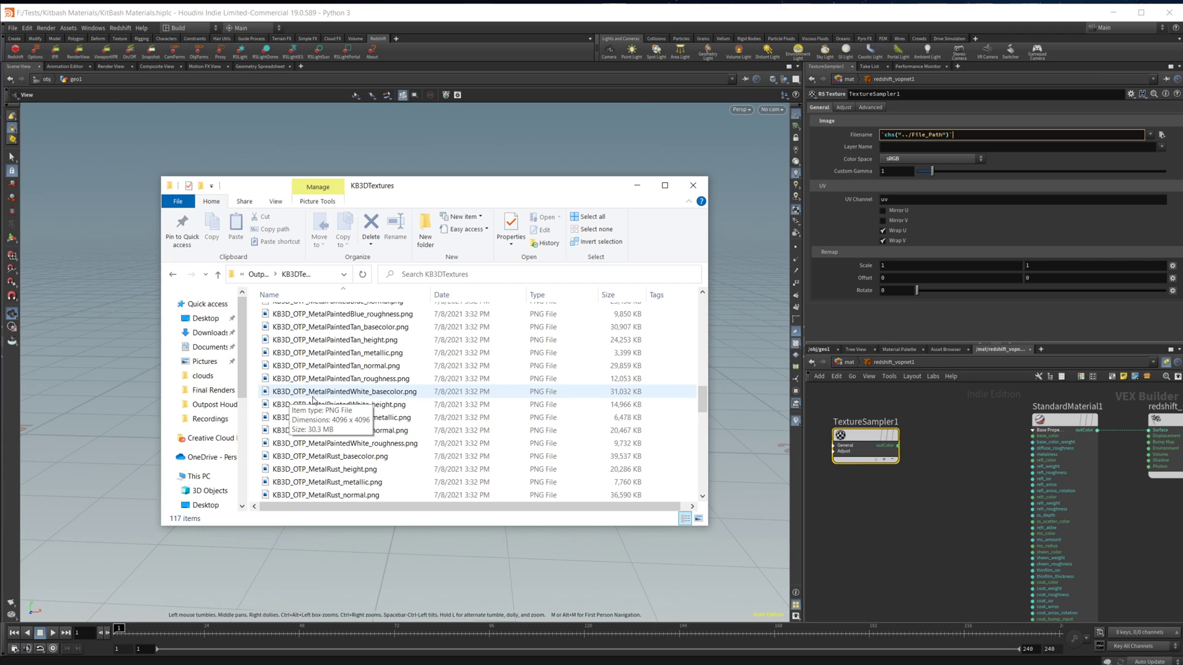
{"action": "left_click_drag", "start_coordinate": [388, 193], "coordinate": [1182, 197]}
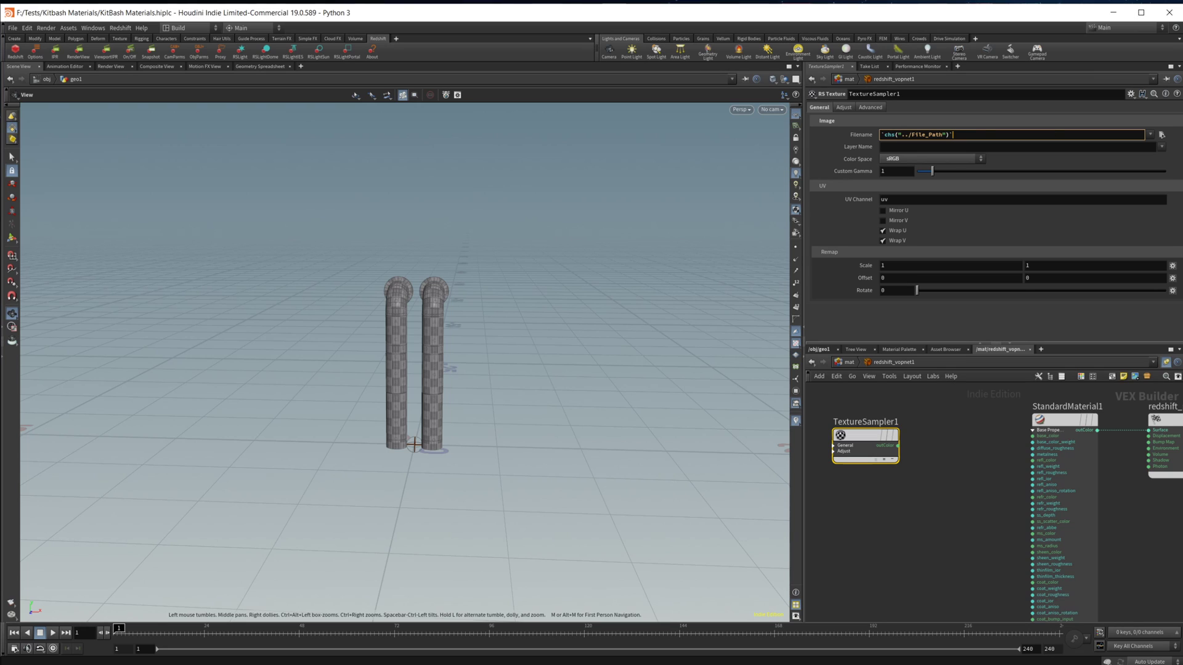
Append the KB3D_OTP_ prefix, copied from a texture file name, to Filename
{"action": "key", "text": "alt+Tab"}
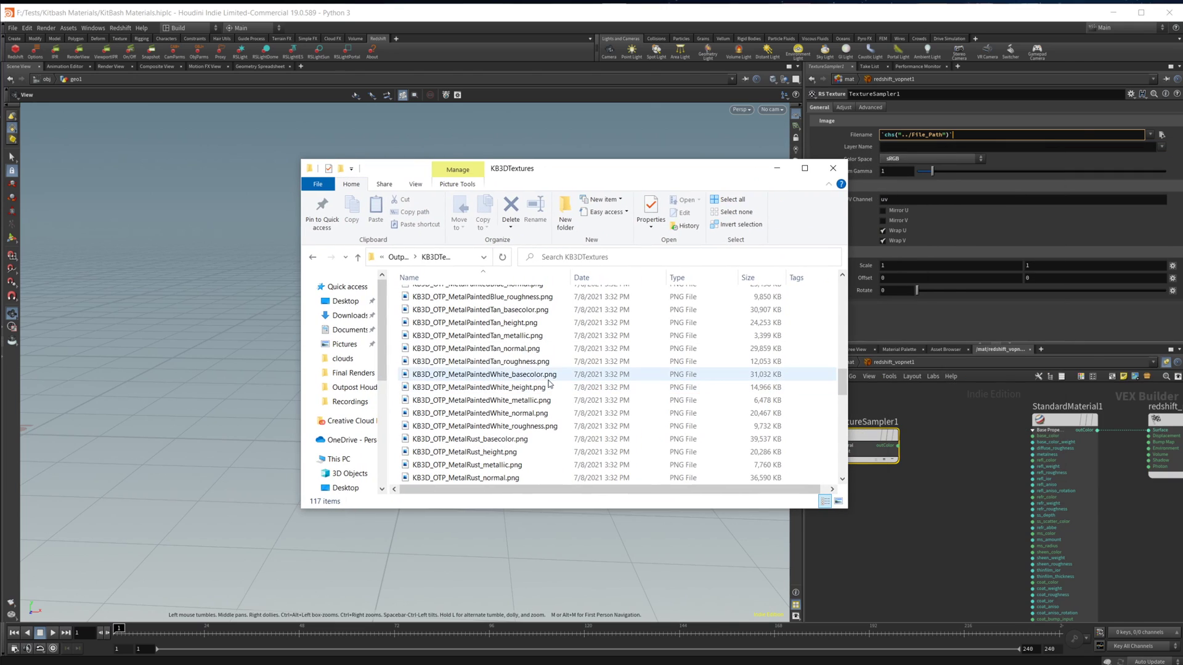
{"action": "left_click", "coordinate": [450, 362]}
{"action": "left_click", "coordinate": [450, 374]}
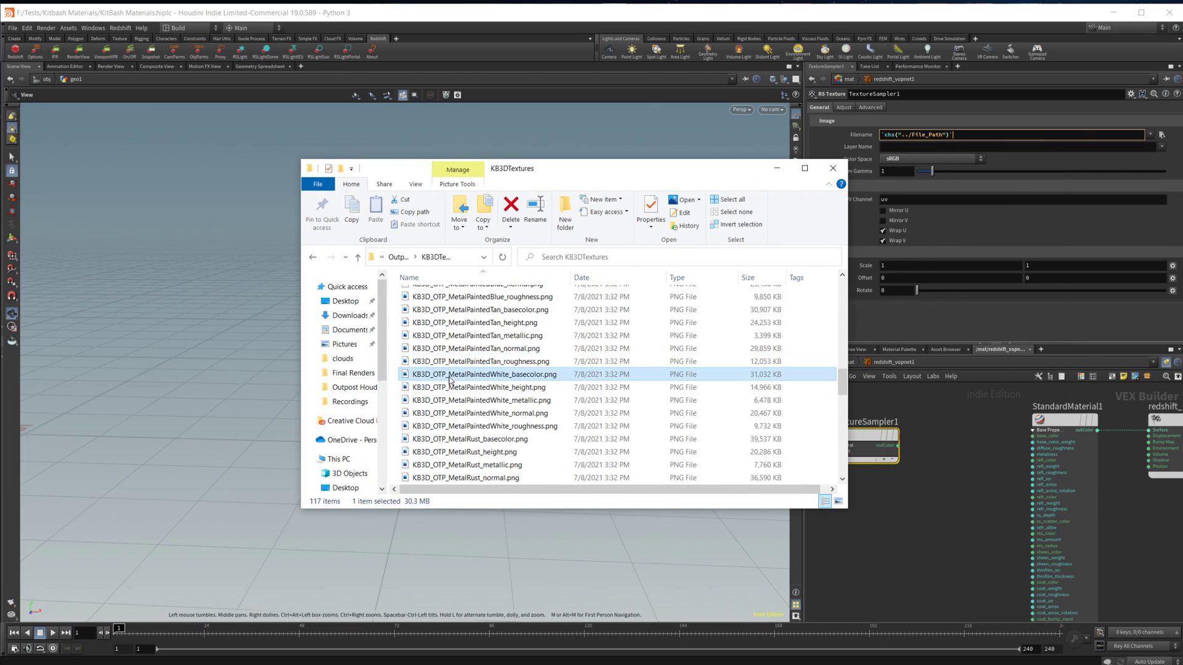
{"action": "left_click", "coordinate": [439, 376]}
{"action": "left_click", "coordinate": [438, 377]}
{"action": "key", "text": "shift+Right"}
{"action": "key", "text": "shift+Right"}
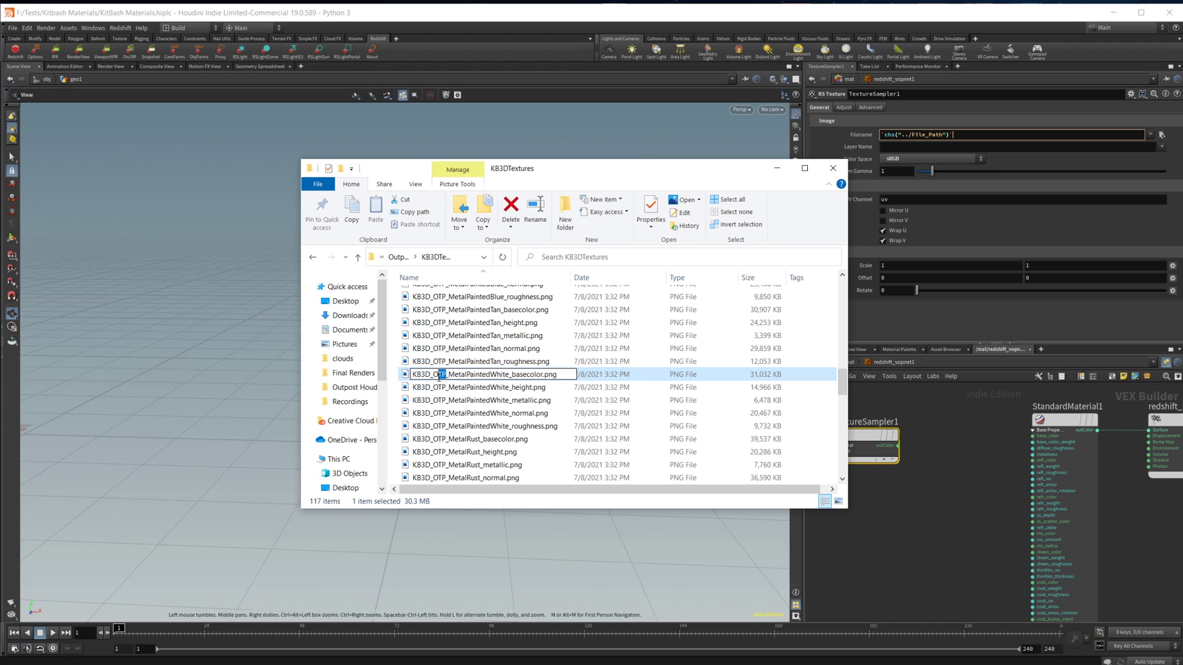
{"action": "left_click_drag", "start_coordinate": [448, 375], "coordinate": [411, 375]}
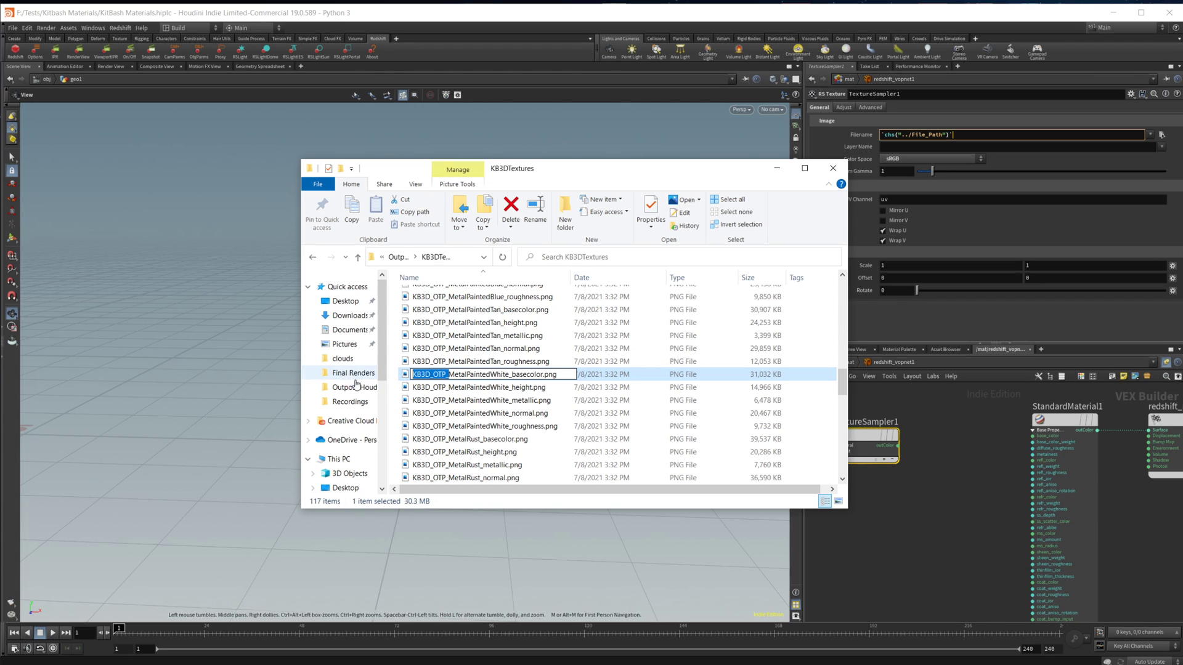
{"action": "left_click_drag", "start_coordinate": [585, 186], "coordinate": [1182, 188]}
{"action": "key", "text": "ctrl+v"}
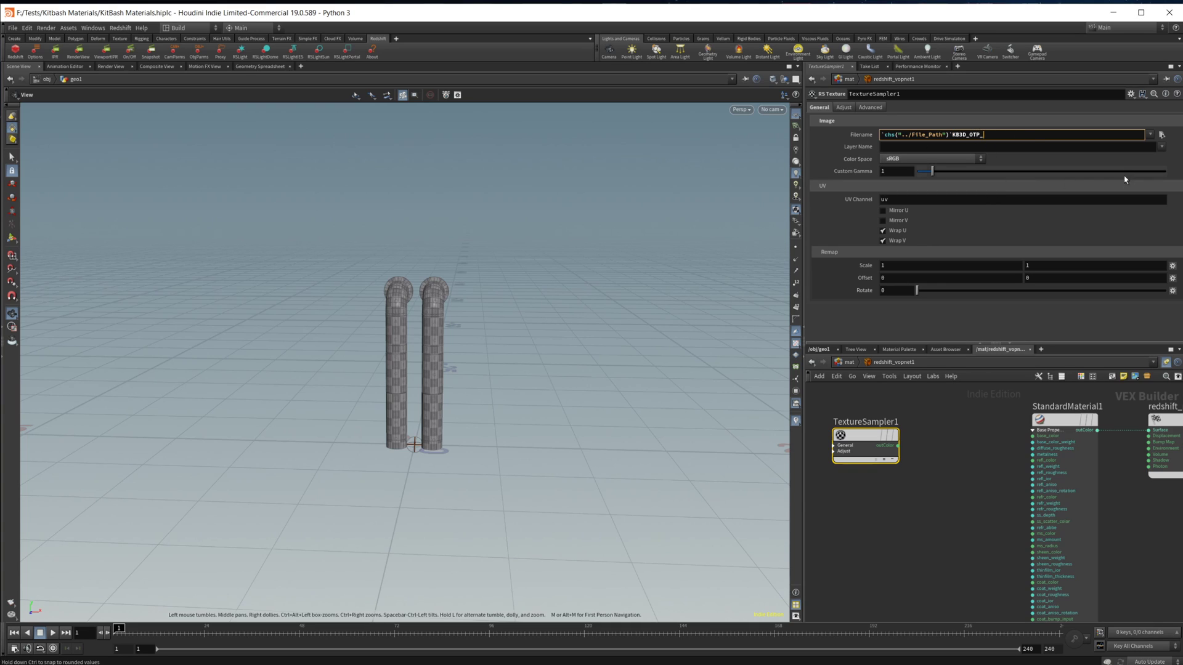
{"action": "left_click", "coordinate": [1052, 300]}
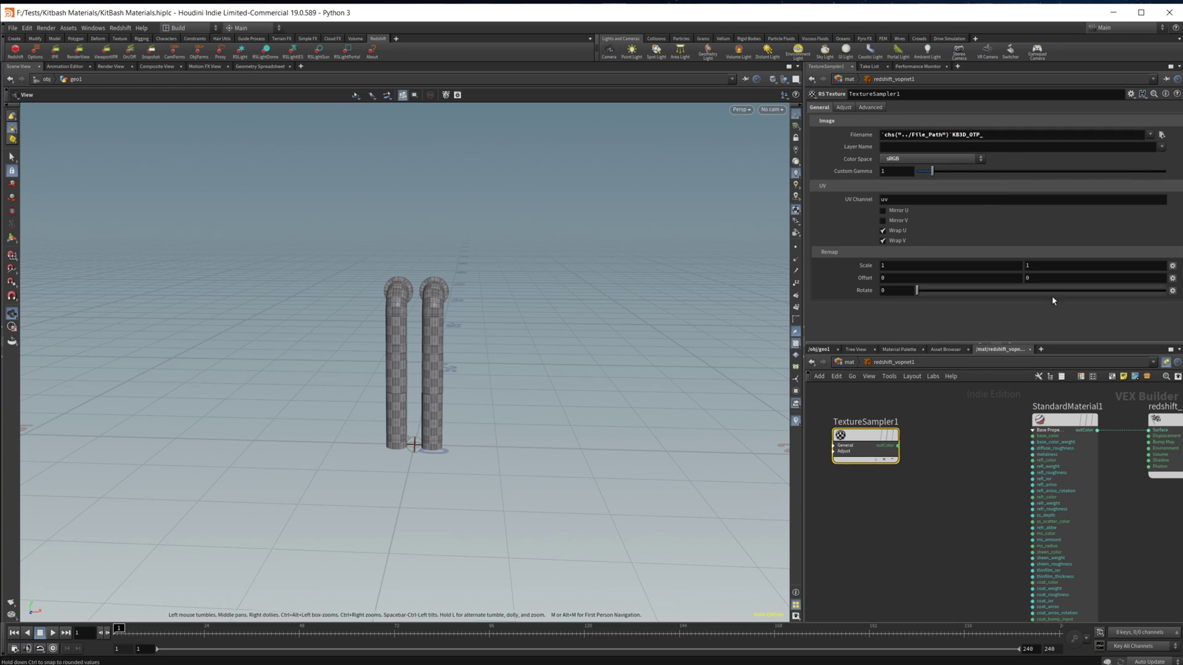
Append a chs("../Material_Name") reference to TextureSampler1's Filename
{"action": "left_click", "coordinate": [857, 364]}
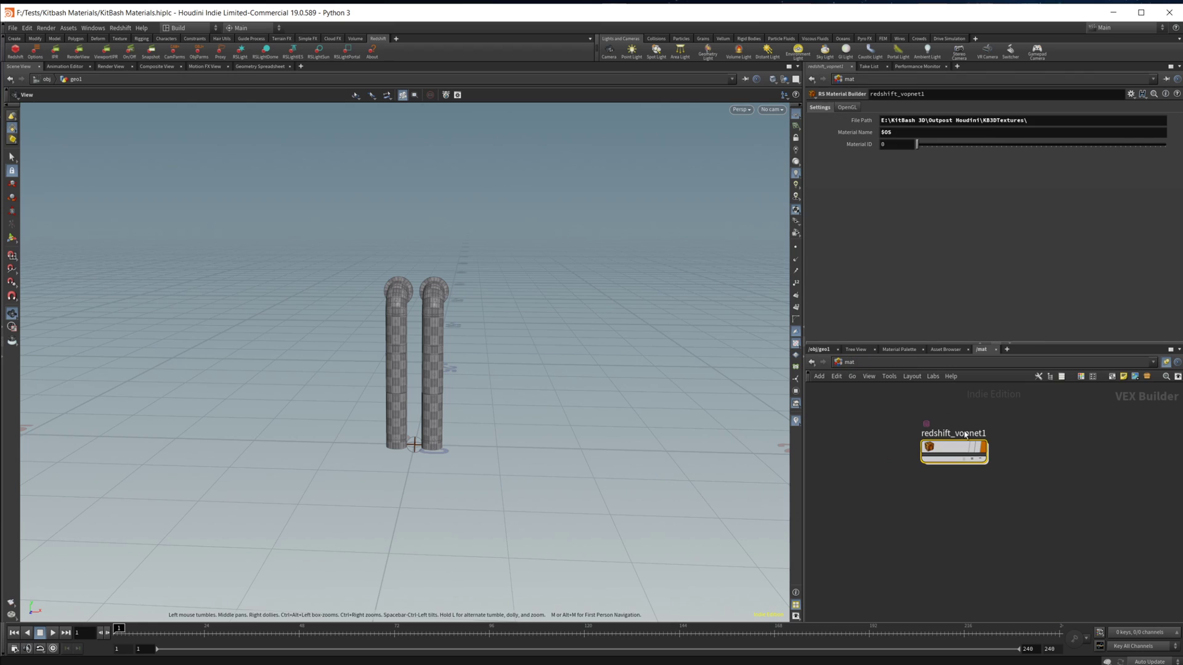
{"action": "right_click", "coordinate": [865, 137]}
{"action": "left_click", "coordinate": [904, 203]}
{"action": "double_click", "coordinate": [953, 448]}
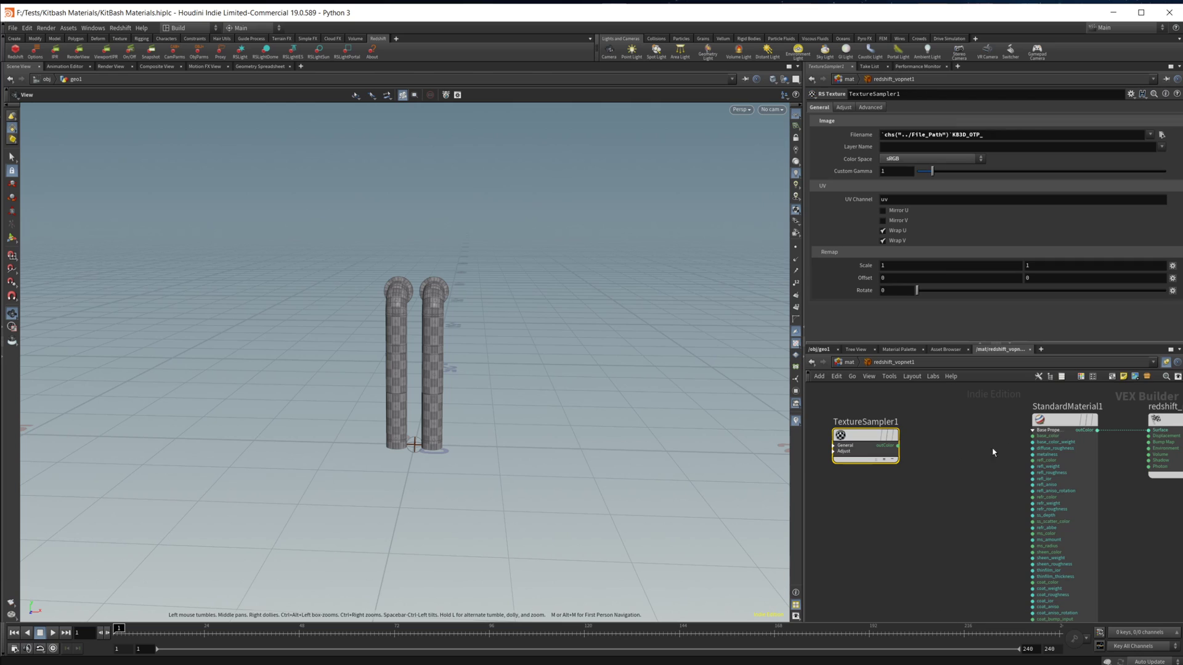
{"action": "right_click", "coordinate": [1011, 134]}
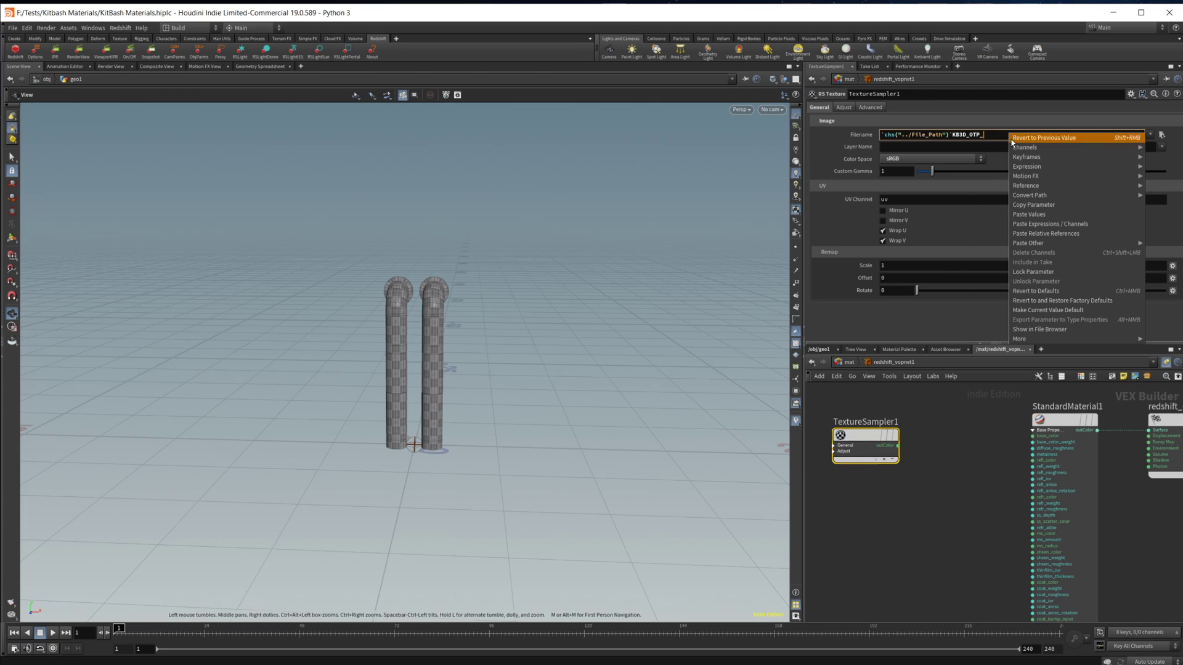
{"action": "left_click", "coordinate": [1065, 224]}
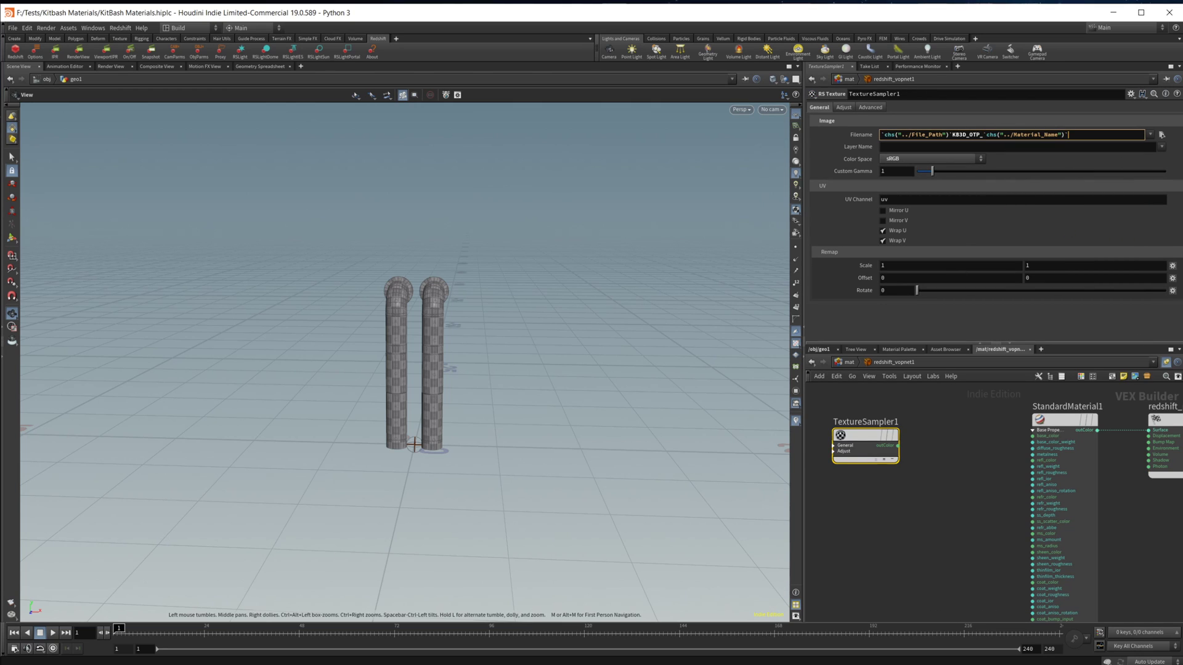
Finish the Filename with _basecolor.png and commit the expression
{"action": "key", "text": "alt+Tab"}
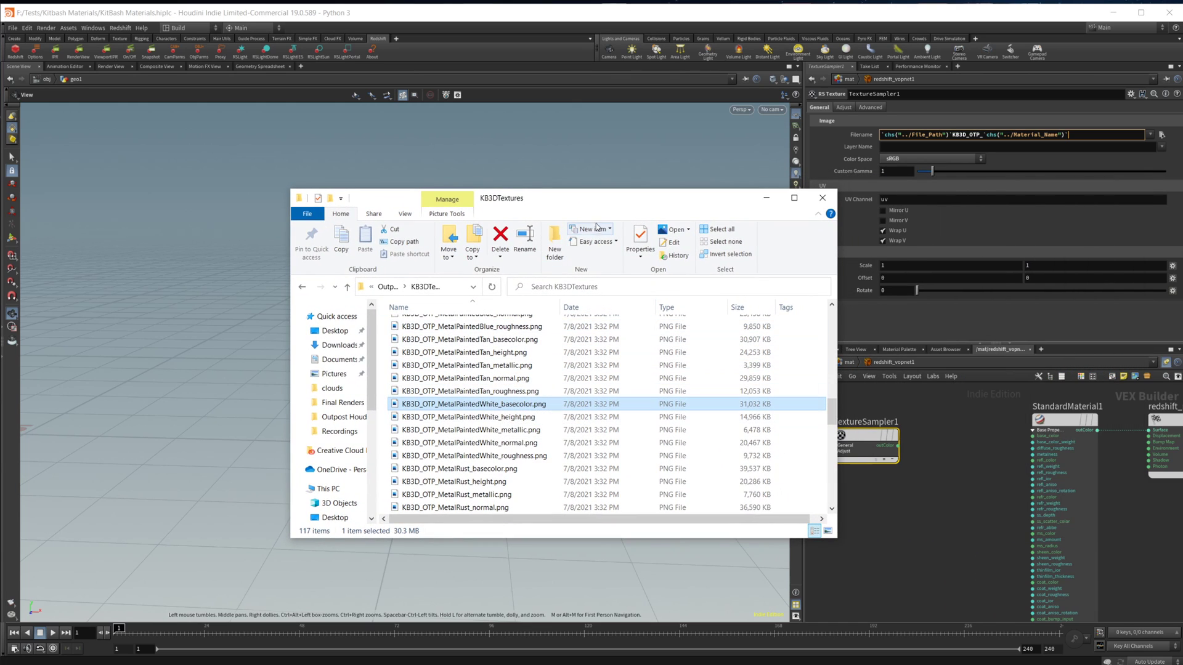
{"action": "left_click_drag", "start_coordinate": [638, 203], "coordinate": [1182, 203]}
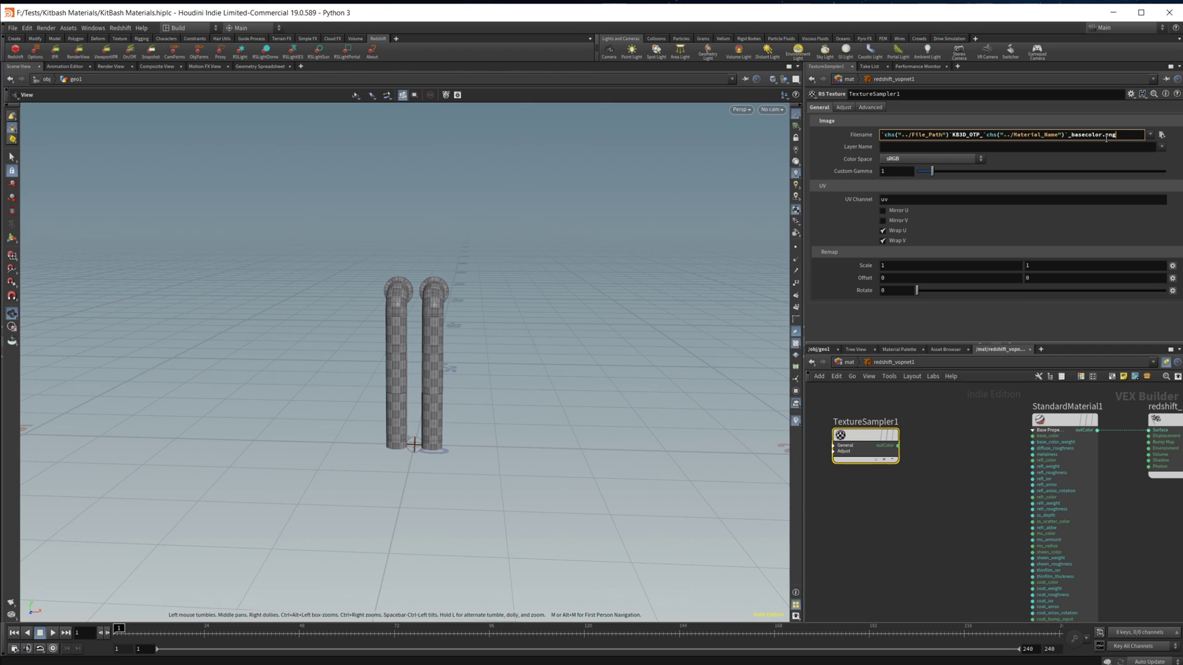
{"action": "left_click", "coordinate": [1127, 139]}
{"action": "key", "text": "Return"}
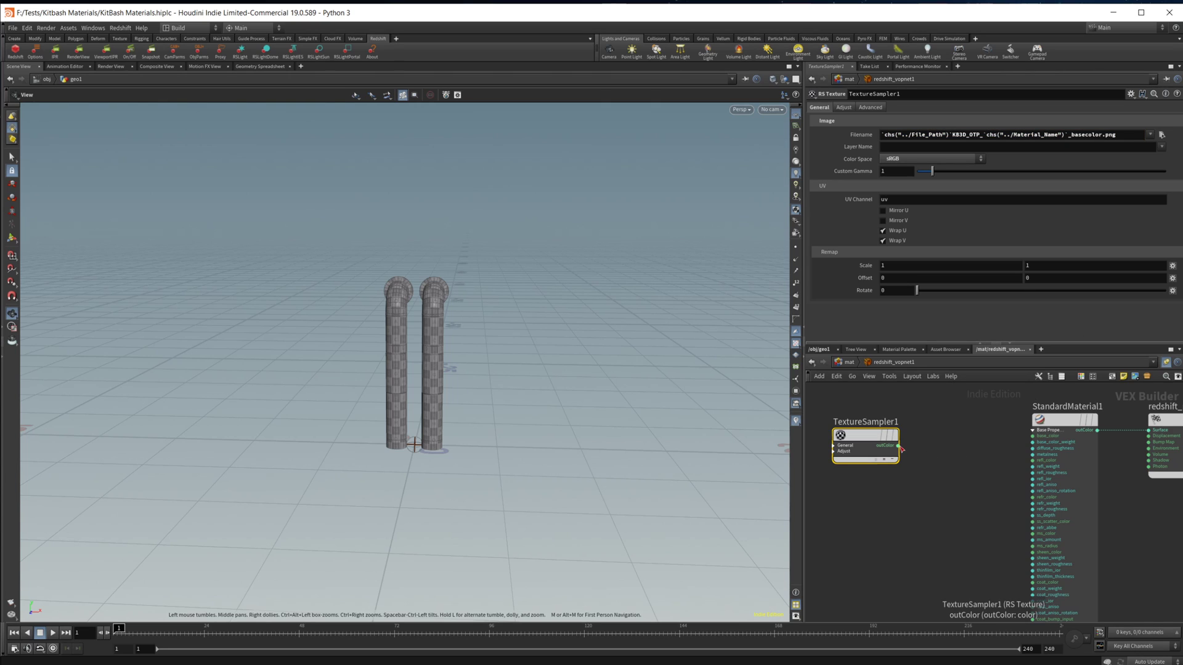
Wire TextureSampler1's outColor into StandardMaterial1's base_color input
{"action": "left_click_drag", "start_coordinate": [897, 445], "coordinate": [1041, 436]}
{"action": "left_click", "coordinate": [1041, 437]}
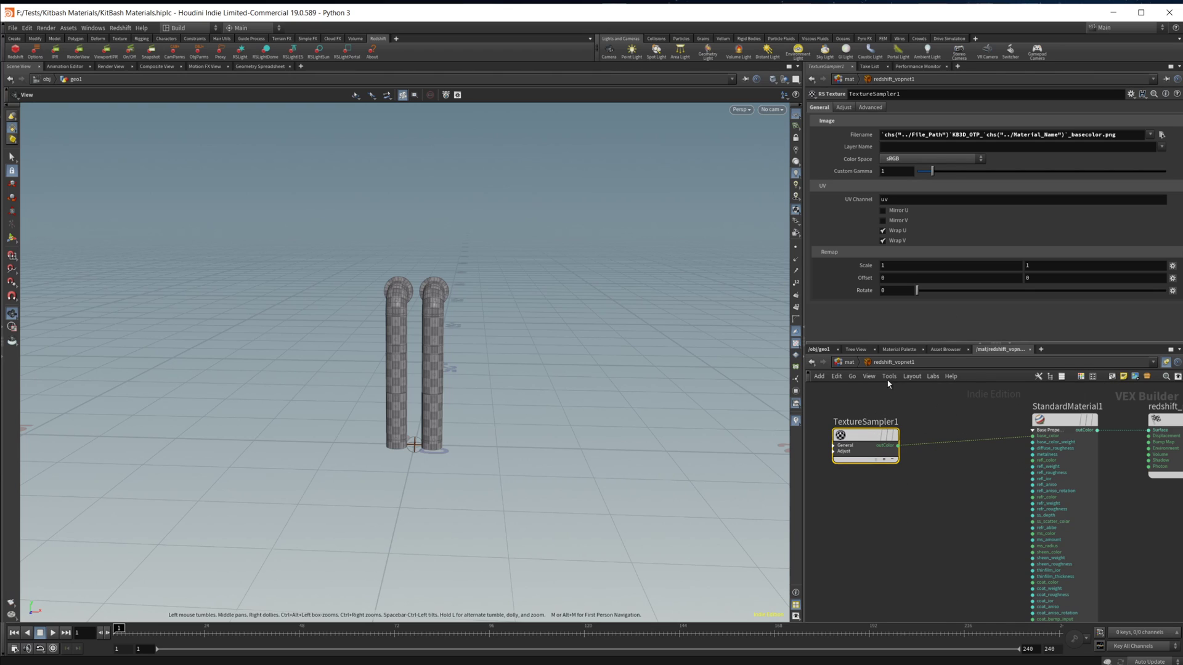
{"action": "left_click", "coordinate": [824, 351]}
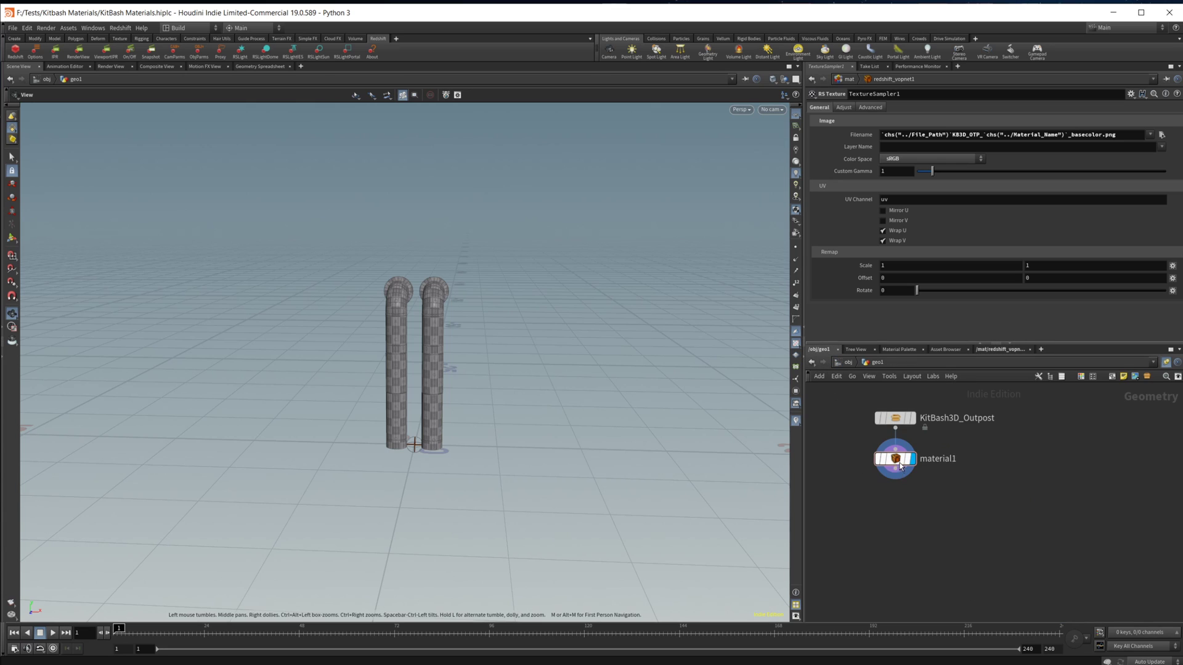
{"action": "left_click", "coordinate": [1006, 350]}
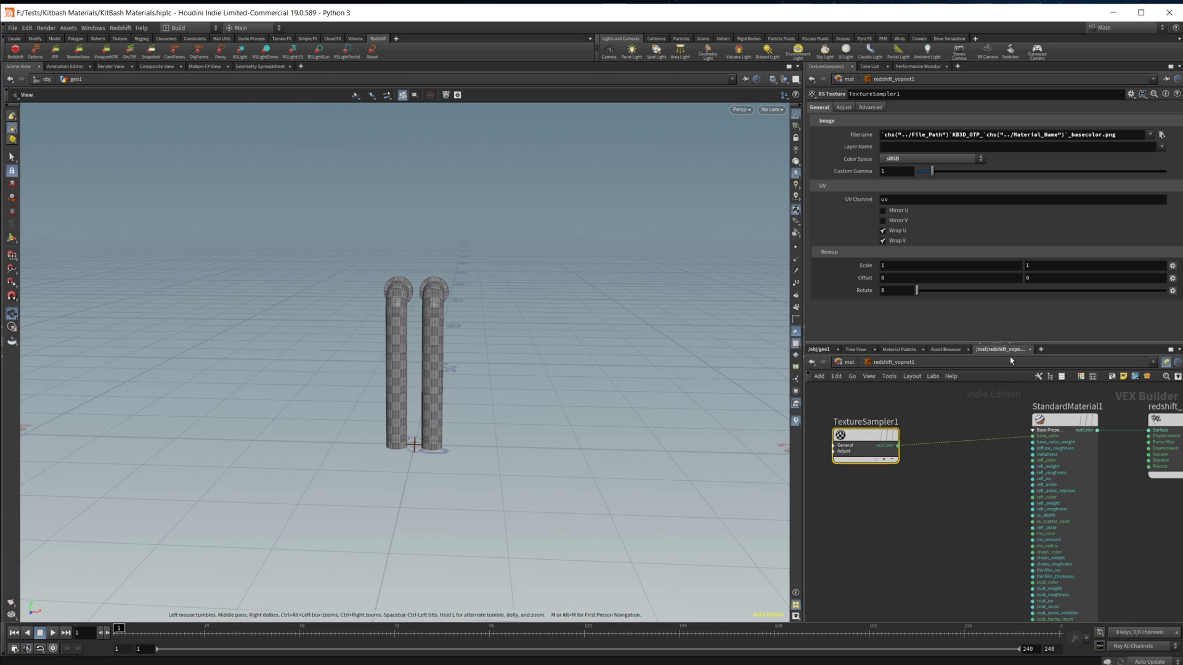
{"action": "left_click", "coordinate": [848, 362]}
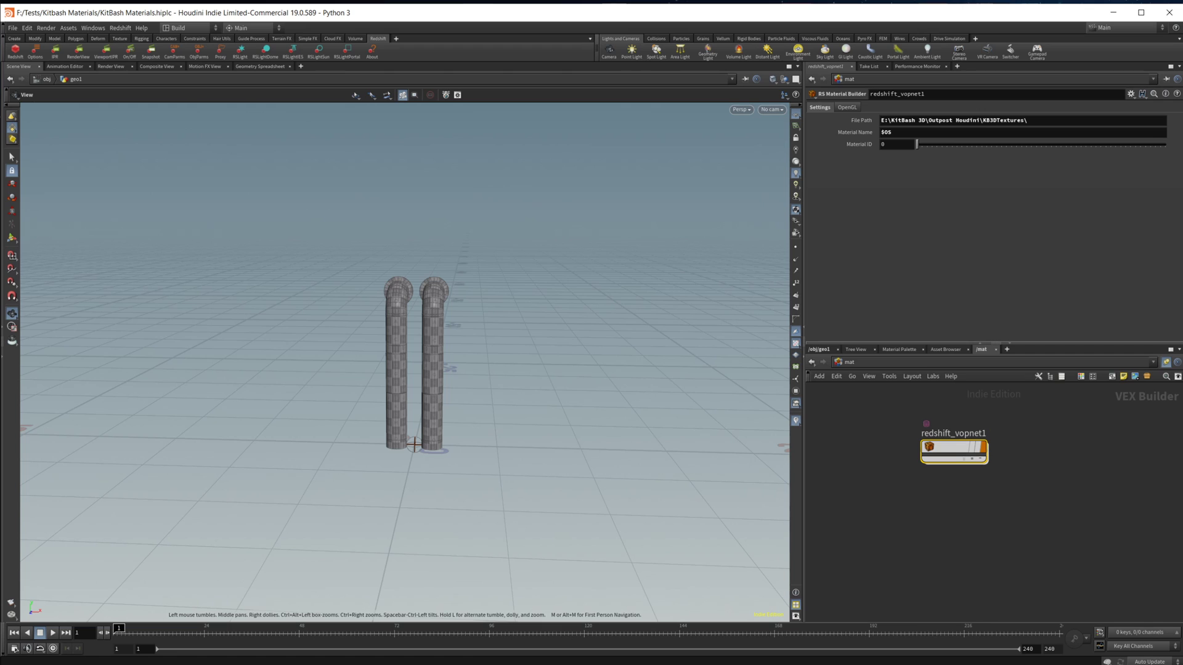
Rename the material builder to MetalPaintedWhite to match the texture file names
{"action": "key", "text": "alt+Tab"}
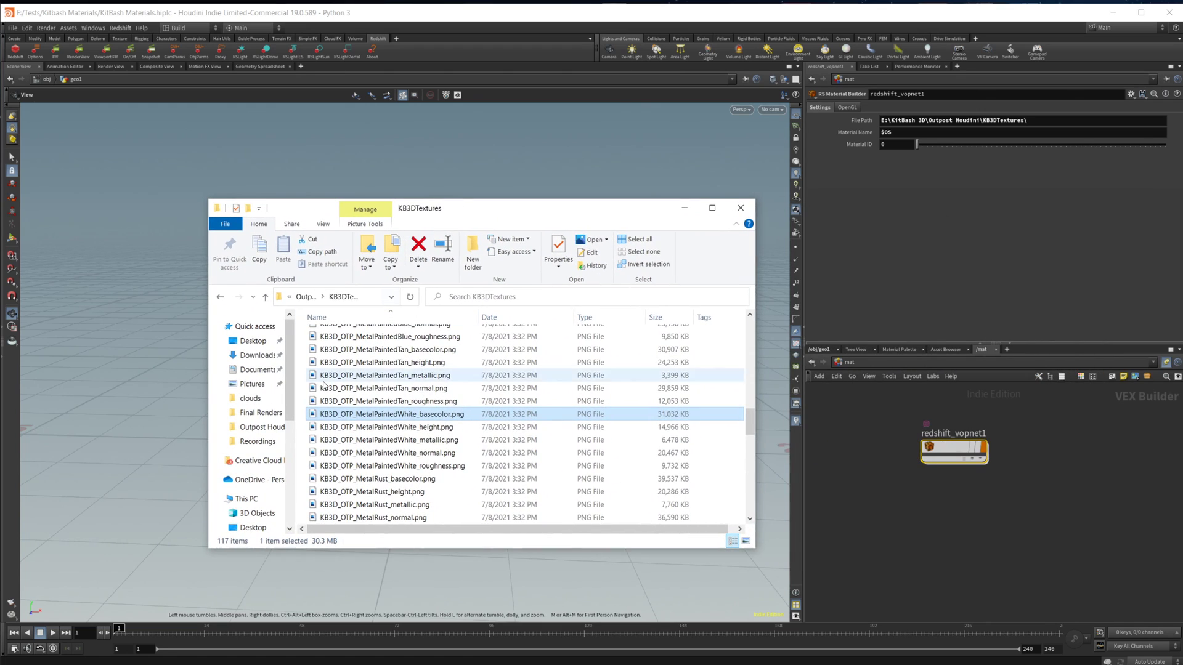
{"action": "left_click", "coordinate": [362, 413]}
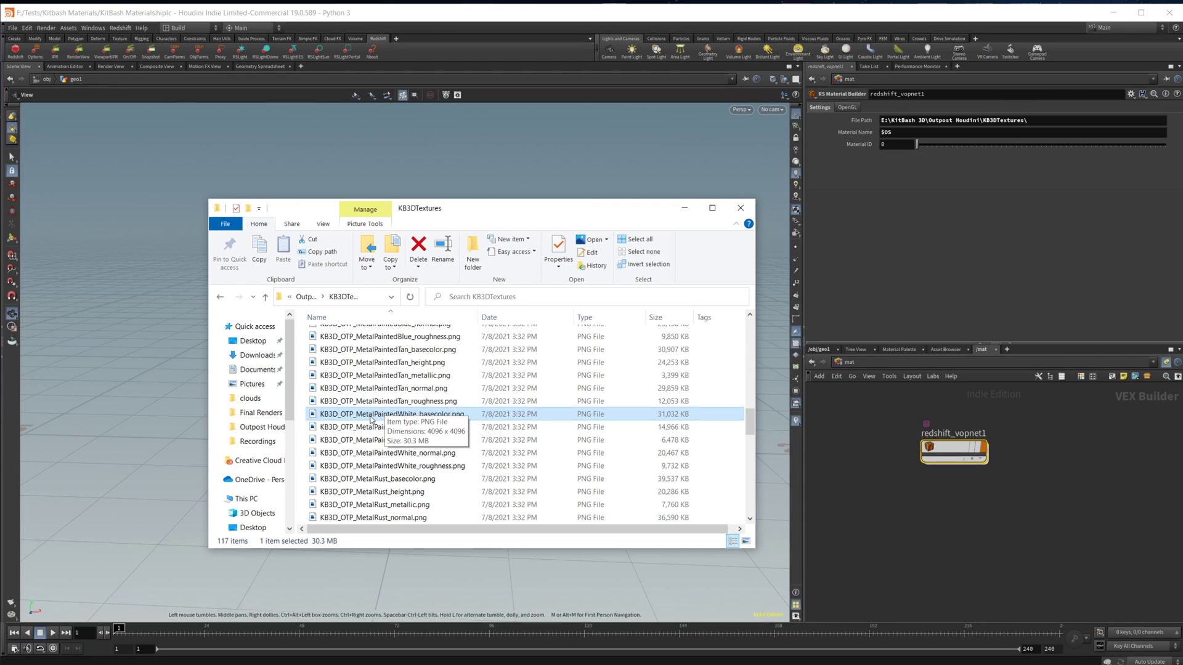
{"action": "left_click_drag", "start_coordinate": [377, 213], "coordinate": [604, 242]}
{"action": "left_click", "coordinate": [414, 444]}
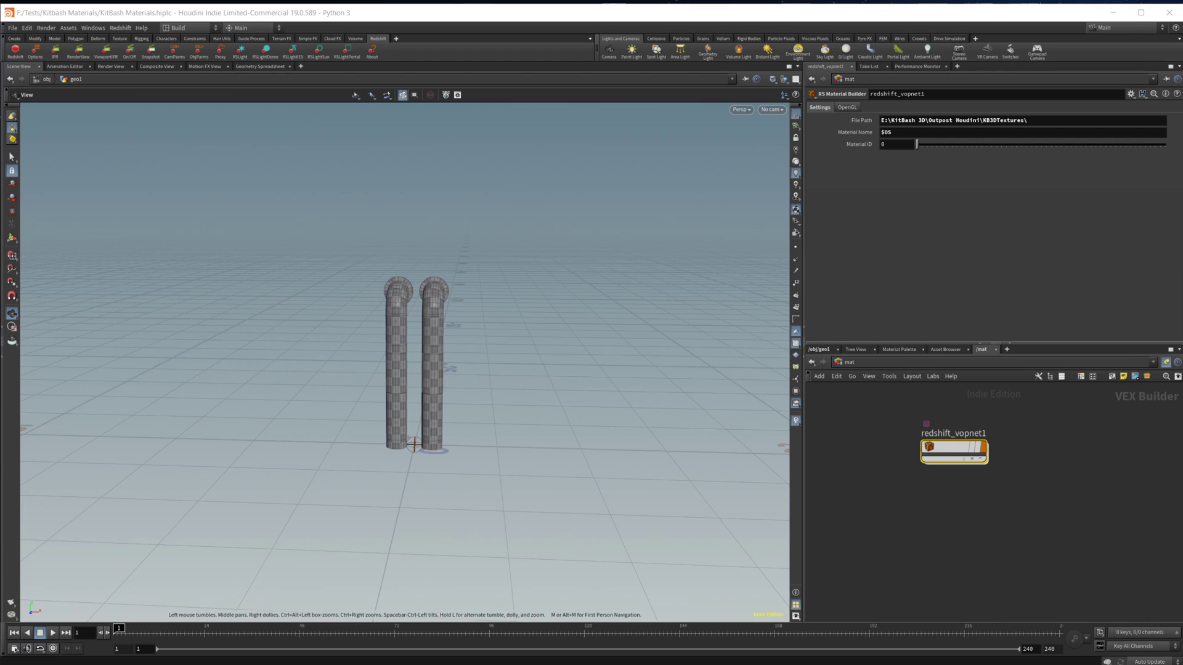
{"action": "double_click", "coordinate": [935, 434]}
{"action": "type", "text": "M"}
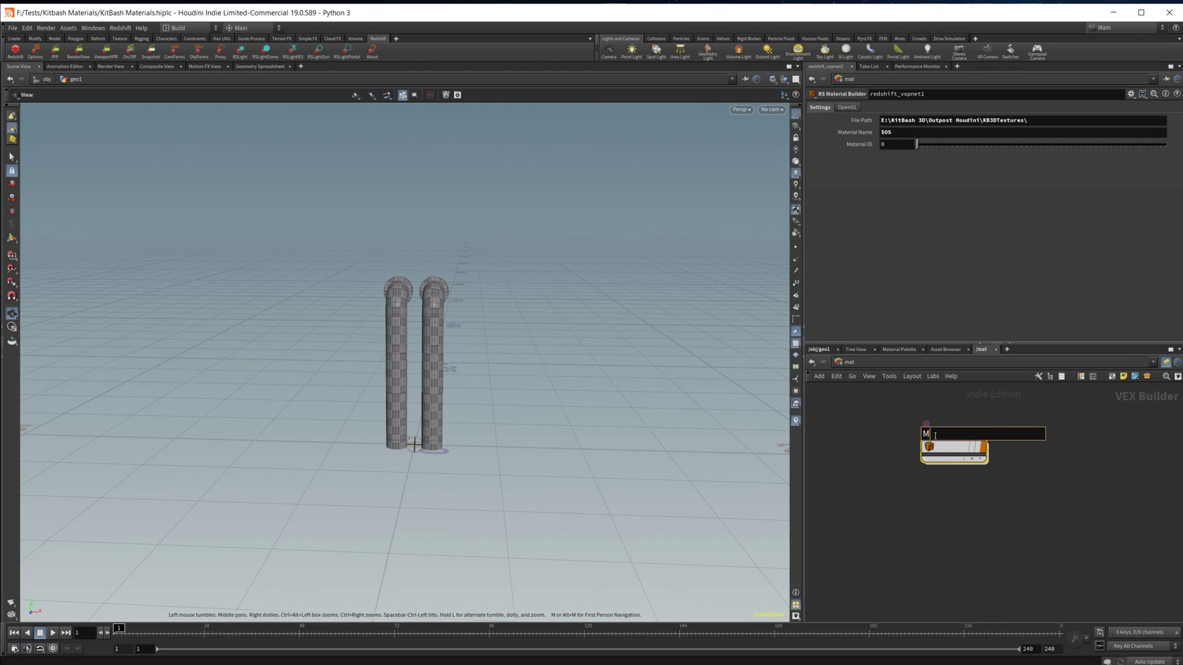
{"action": "type", "text": "etalPaintedWhite"}
{"action": "key", "text": "Return"}
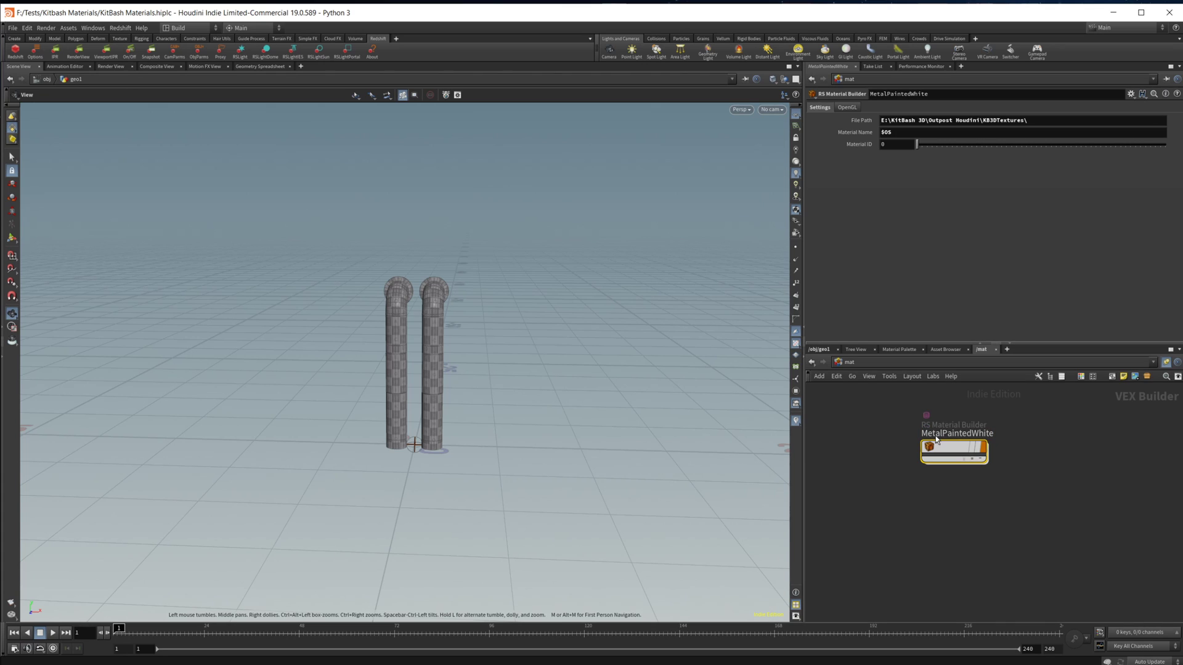
{"action": "double_click", "coordinate": [977, 452]}
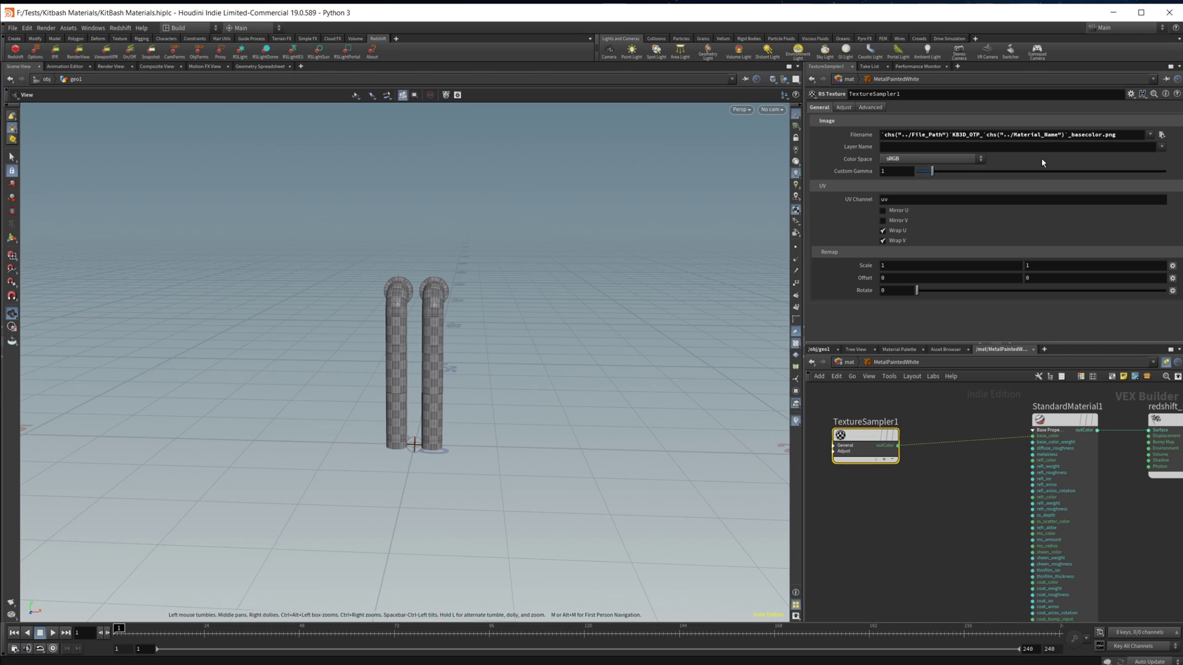
Set geo1's material1 node to /mat/MetalPaintedWhite for the pipes
{"action": "key", "text": "u"}
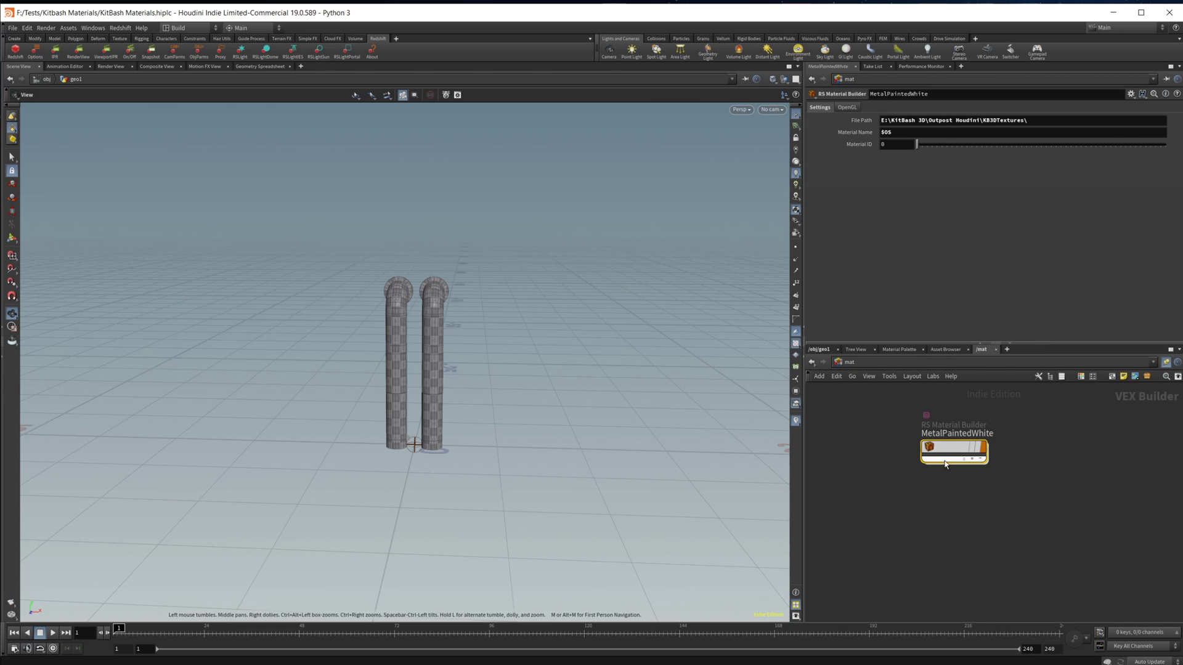
{"action": "left_click", "coordinate": [824, 362]}
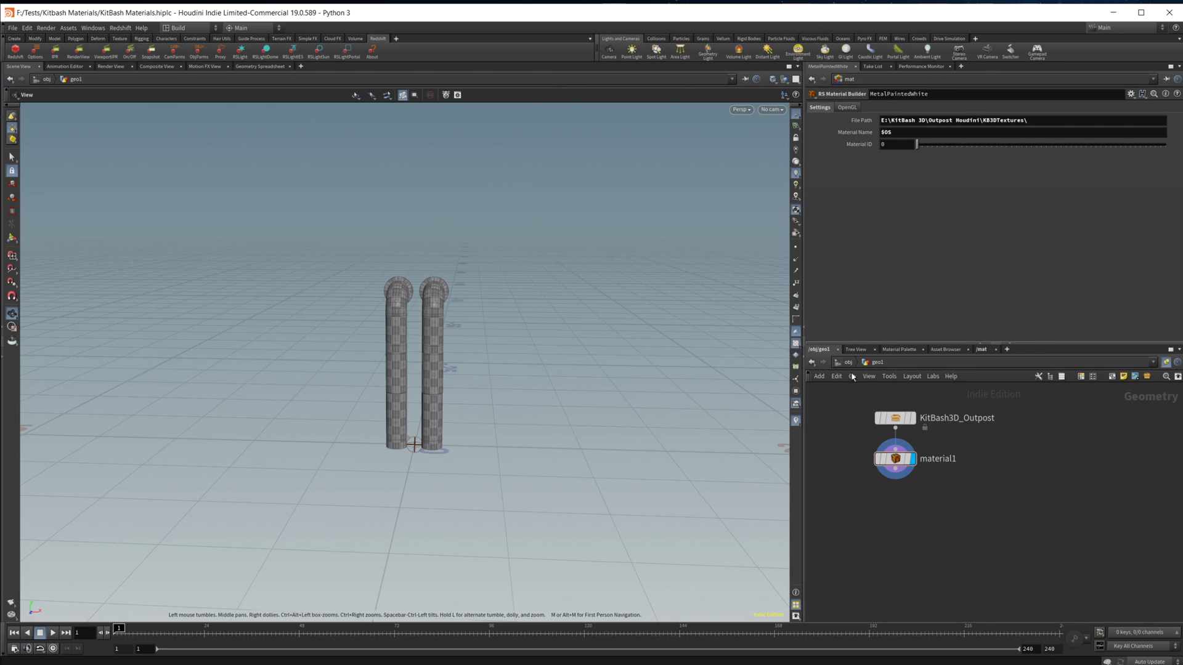
{"action": "left_click", "coordinate": [894, 461]}
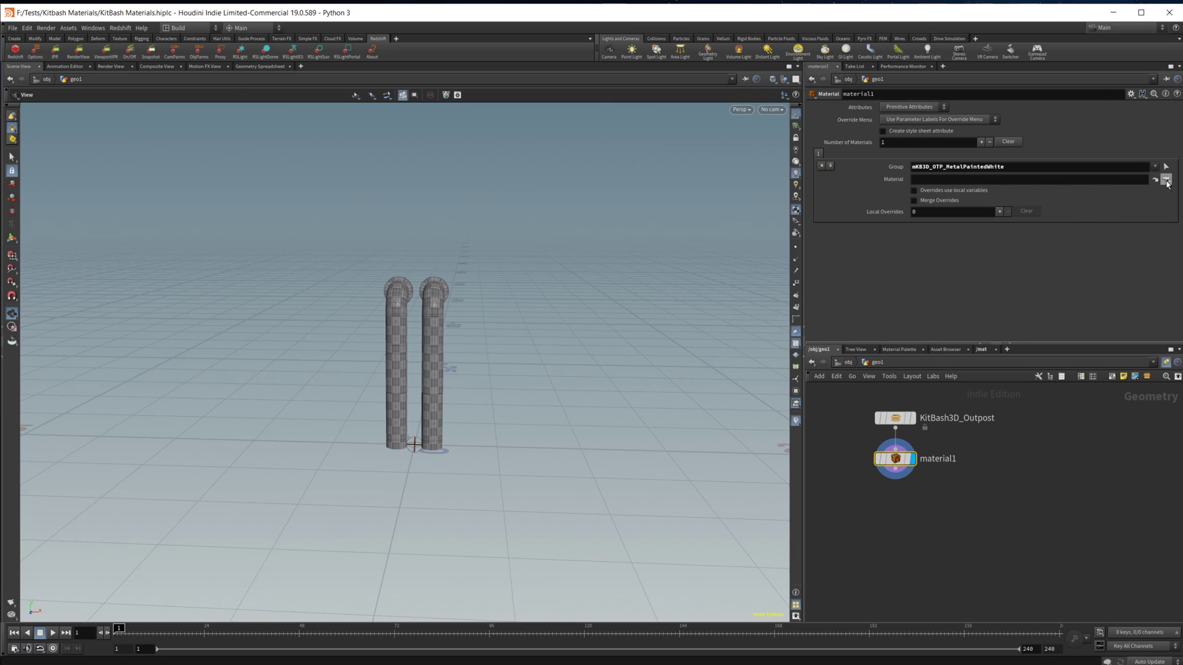
{"action": "left_click", "coordinate": [1165, 180]}
{"action": "left_click", "coordinate": [646, 172]}
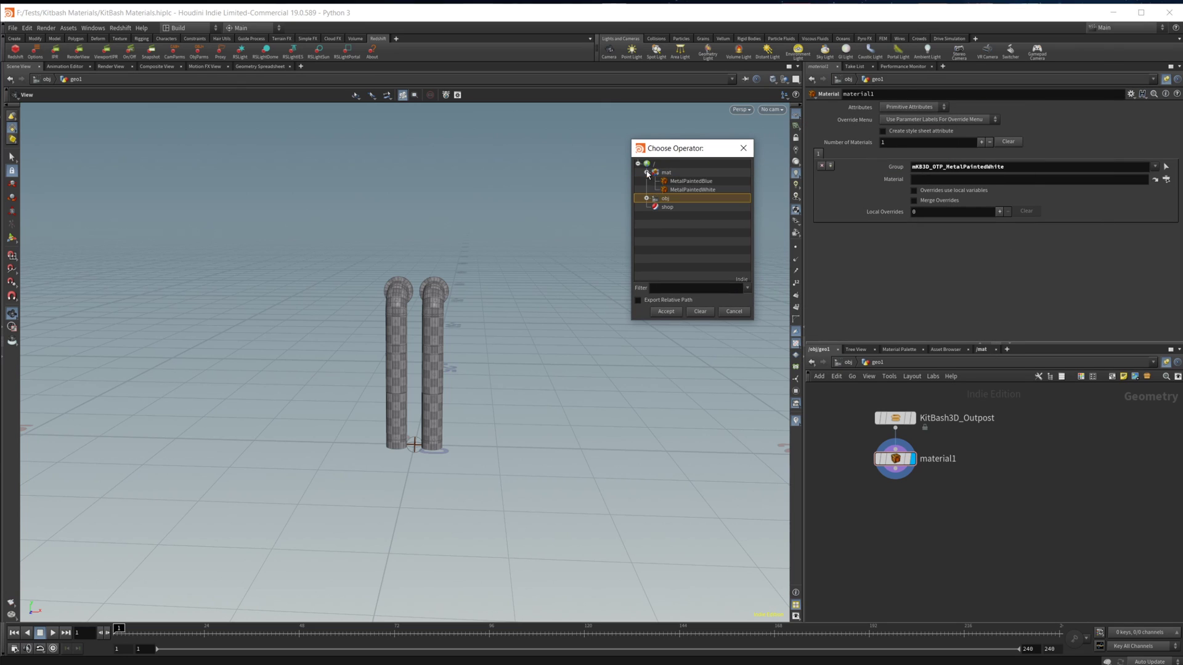
{"action": "left_click", "coordinate": [692, 189]}
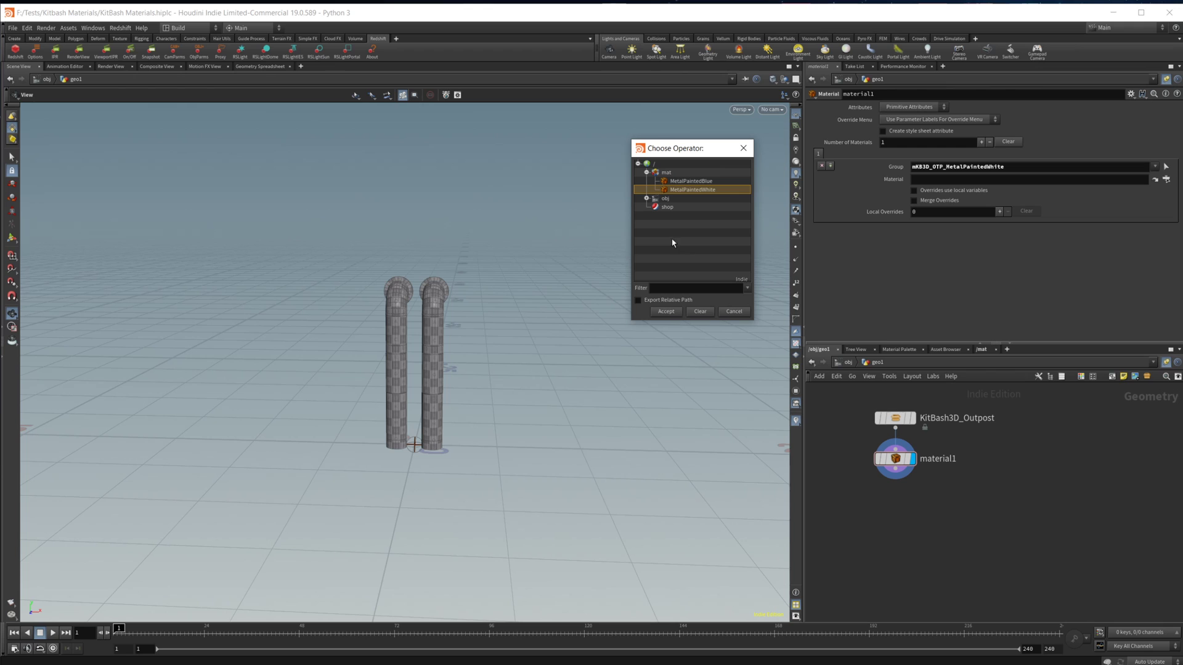
{"action": "left_click", "coordinate": [665, 311]}
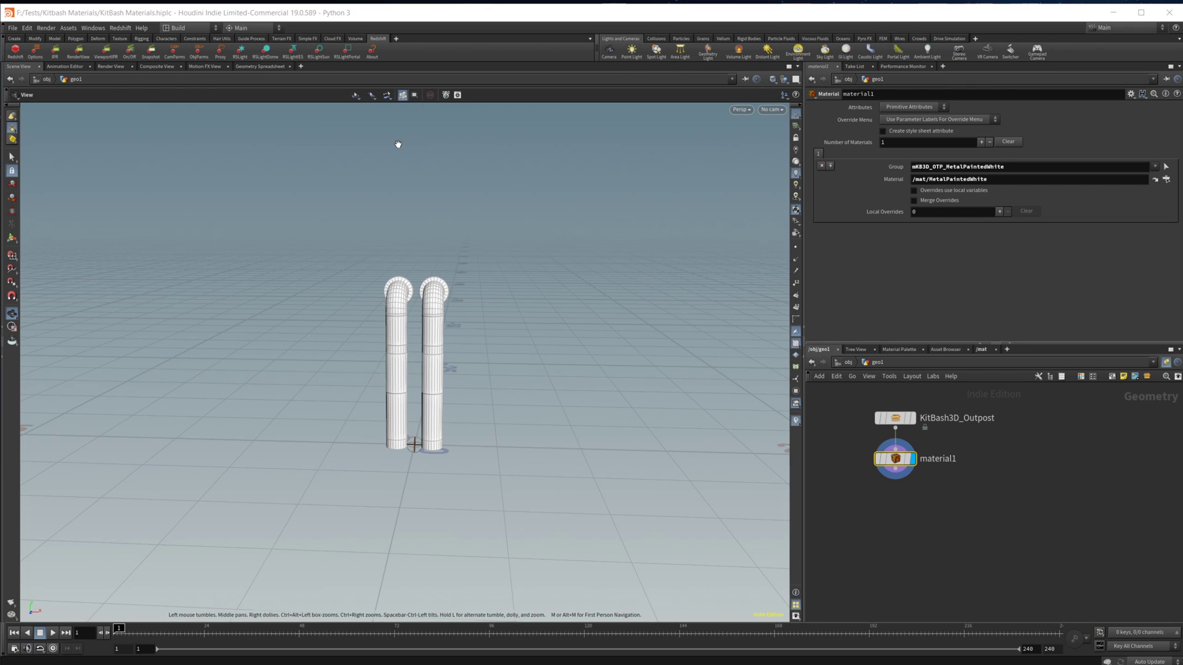
Render the pipes in Redshift Render View and open the MetalPaintedWhite builder's network
{"action": "left_click", "coordinate": [79, 50]}
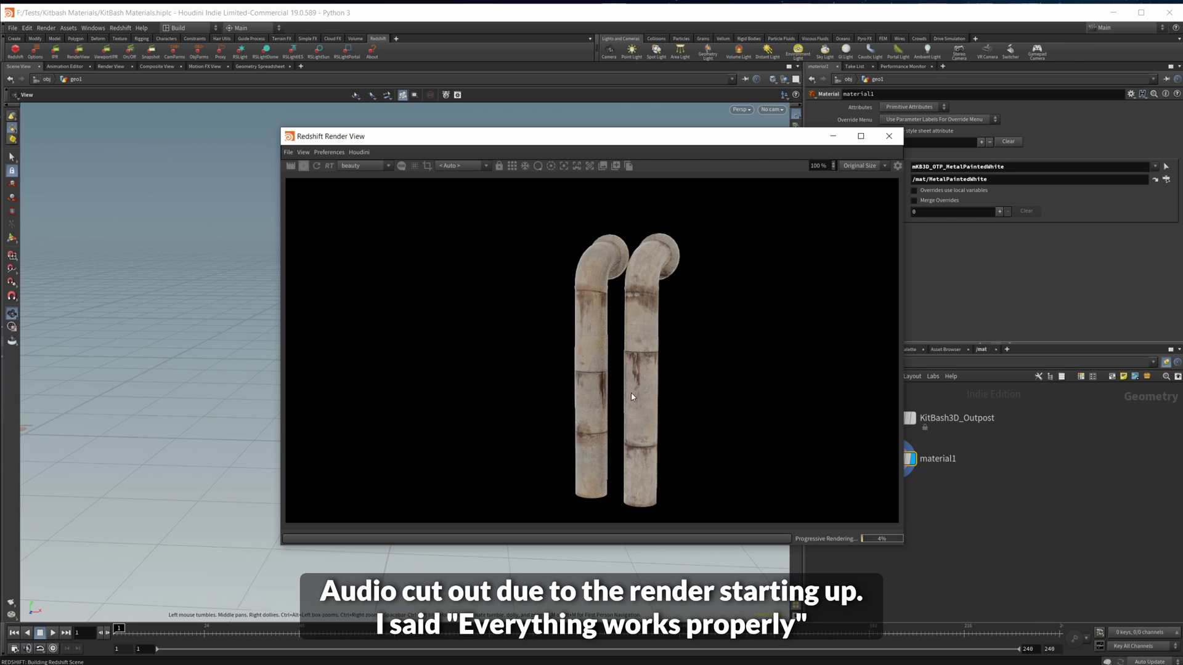
{"action": "left_click_drag", "start_coordinate": [665, 137], "coordinate": [434, 124]}
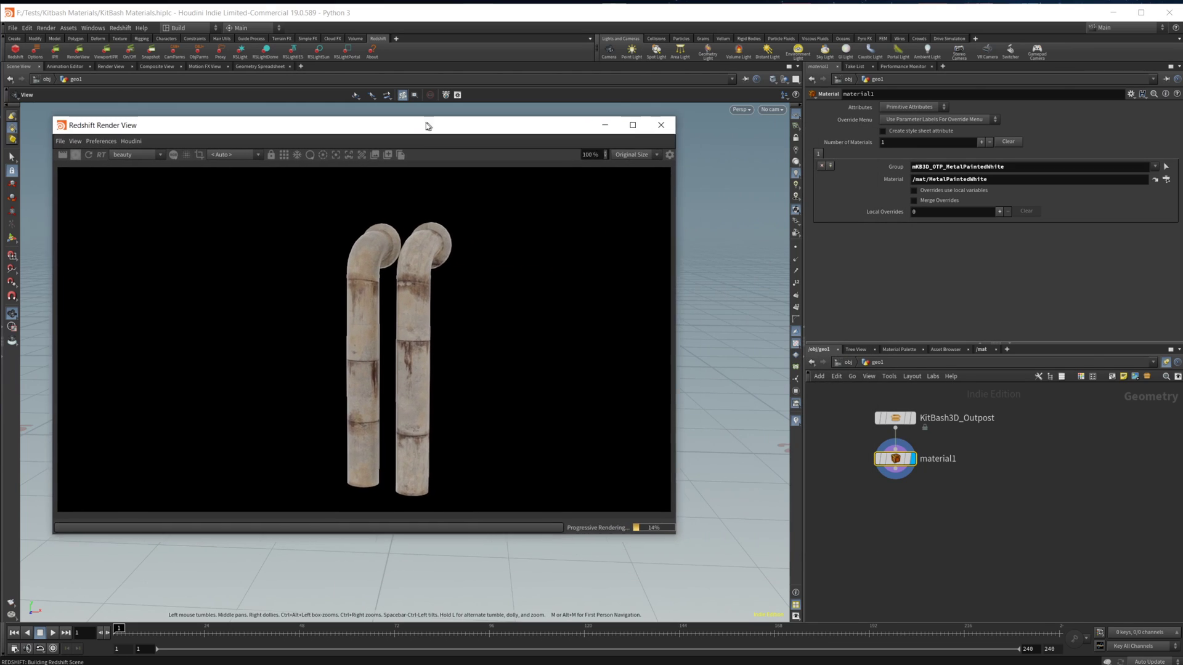
{"action": "left_click", "coordinate": [984, 351]}
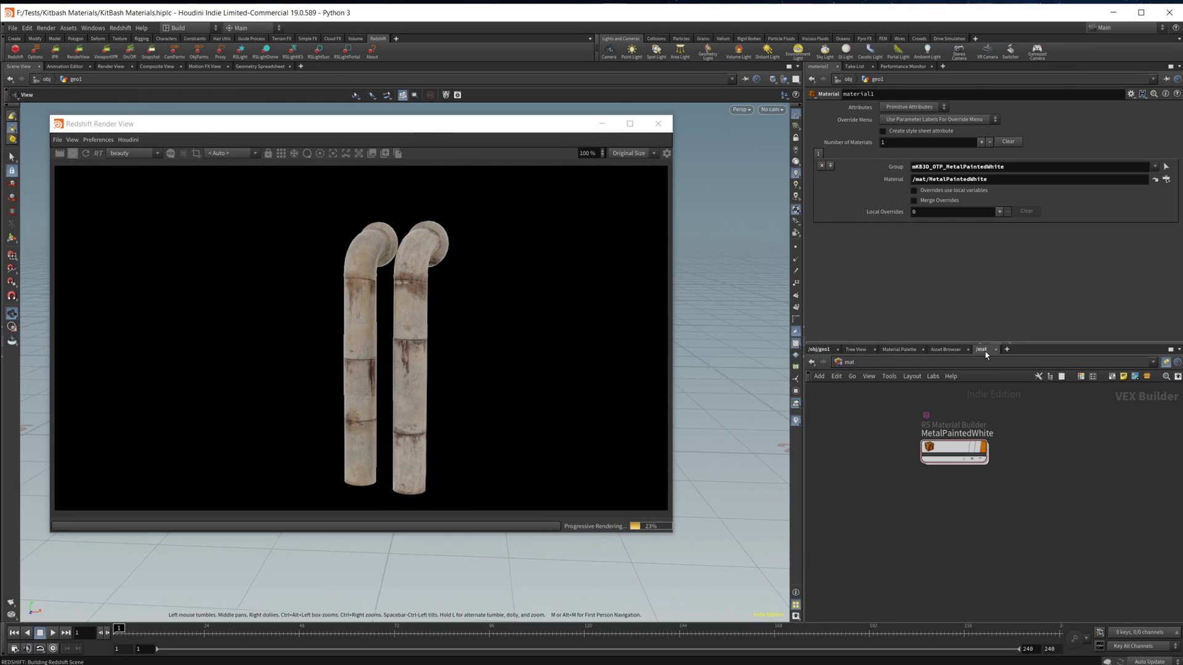
{"action": "double_click", "coordinate": [955, 439]}
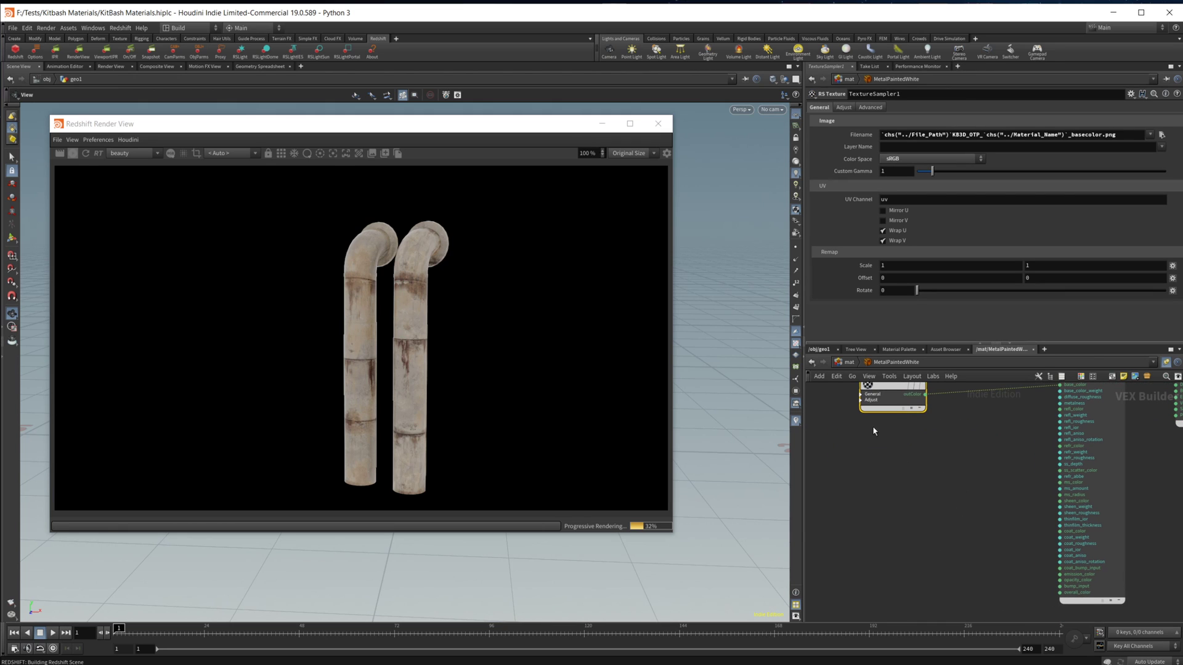
{"action": "key", "text": "alt+Tab"}
{"action": "left_click_drag", "start_coordinate": [913, 236], "coordinate": [933, 155]}
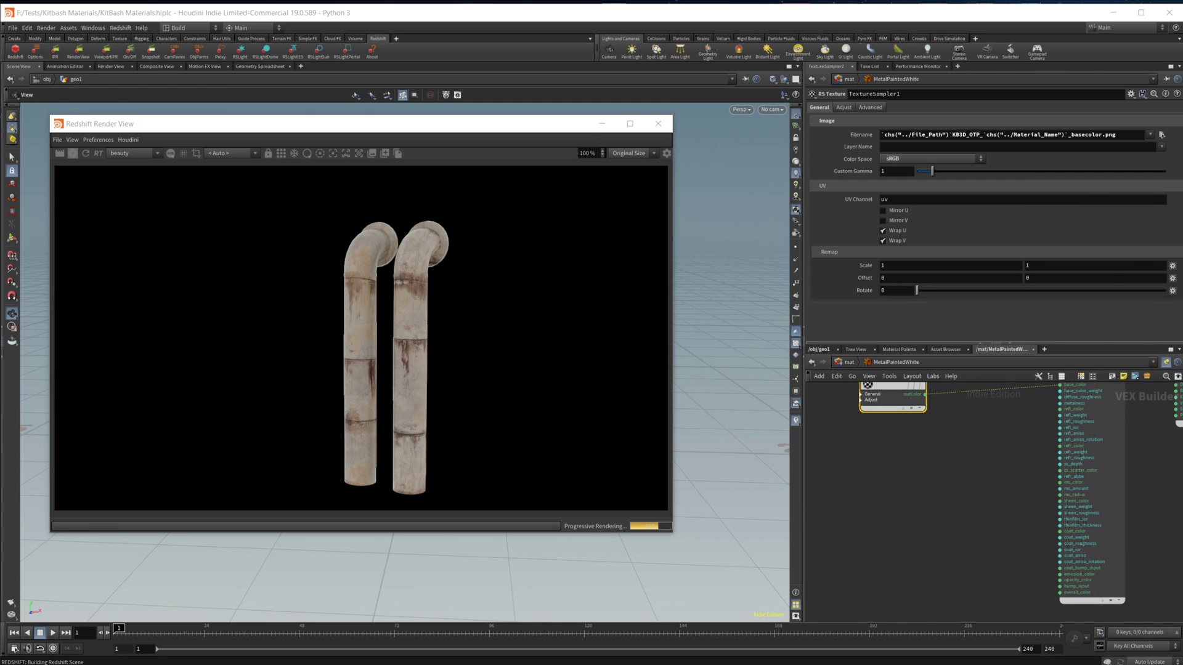
{"action": "middle_click_drag", "start_coordinate": [891, 450], "coordinate": [912, 475]}
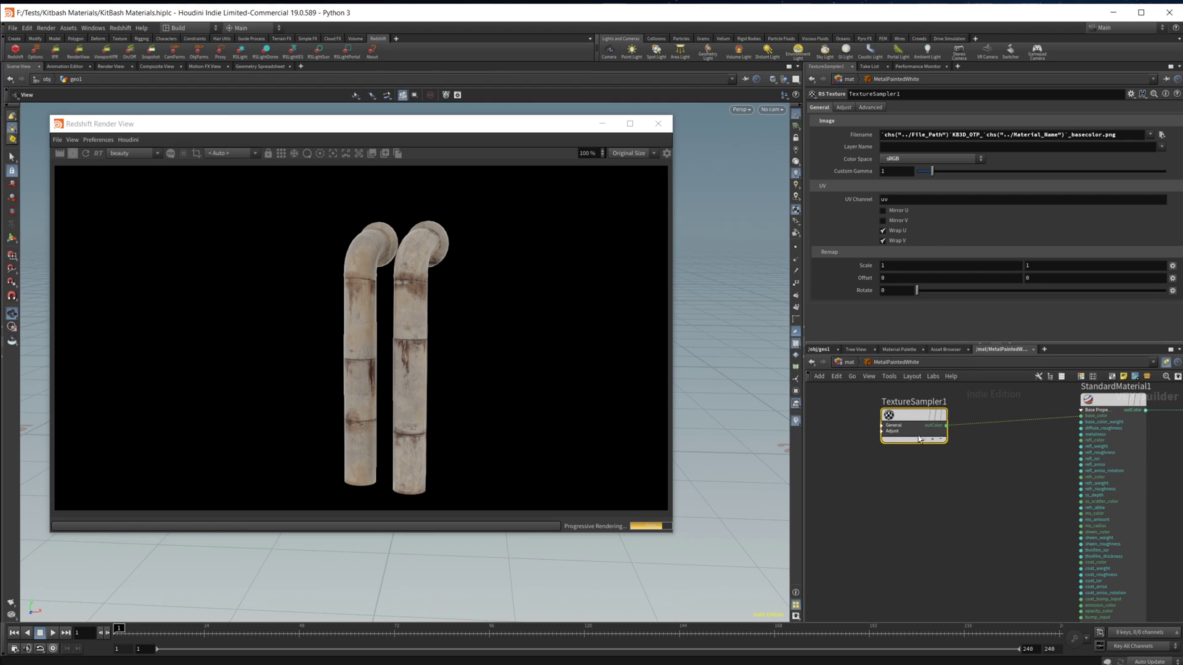
Paste three TextureSampler1 copies, wiring two into metalness and refl_roughness
{"action": "key", "text": "ctrl+c"}
{"action": "key", "text": "ctrl+v"}
{"action": "left_click_drag", "start_coordinate": [897, 479], "coordinate": [1081, 439]}
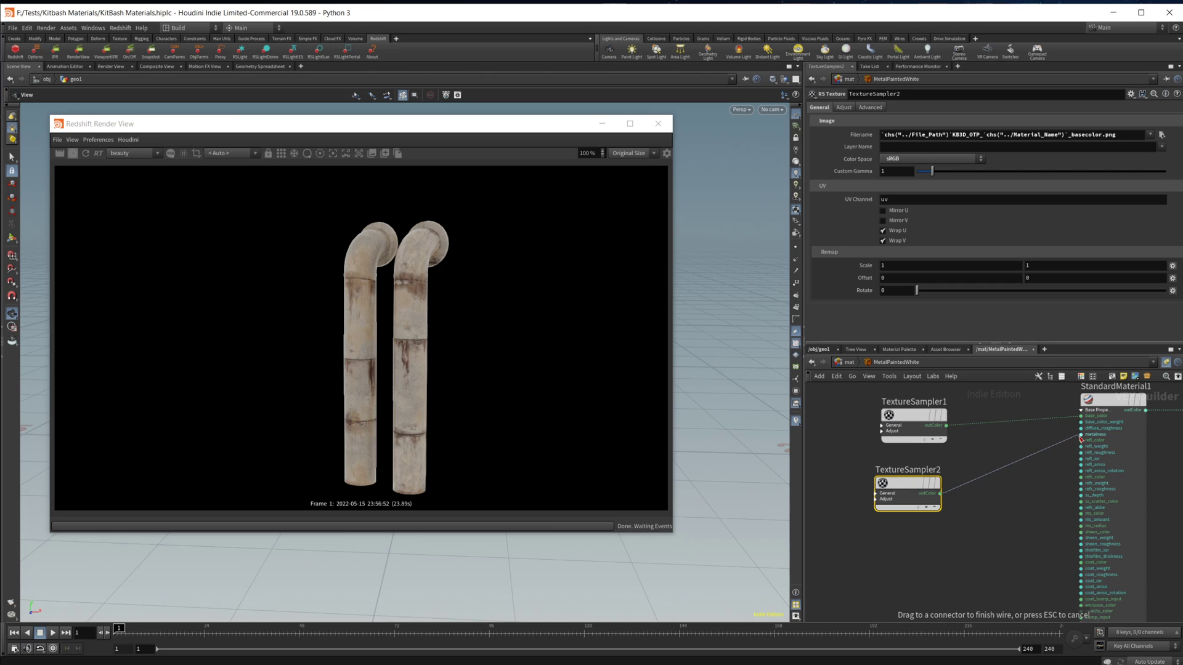
{"action": "key", "text": "ctrl+v"}
{"action": "left_click", "coordinate": [911, 534]}
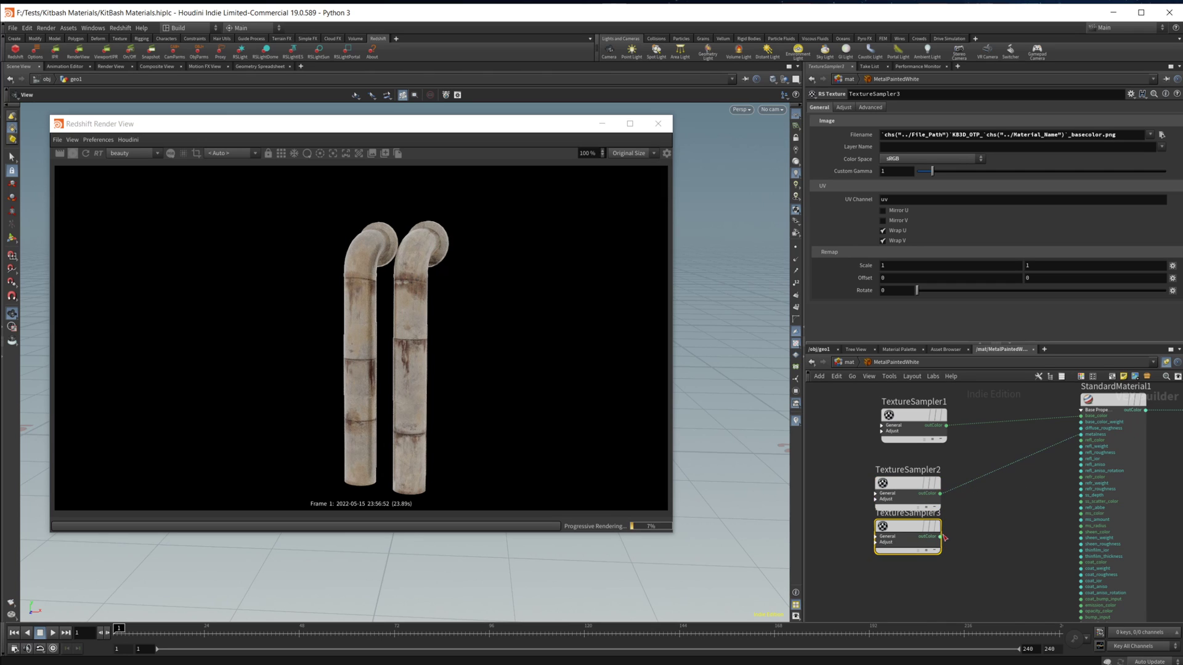
{"action": "left_click_drag", "start_coordinate": [939, 536], "coordinate": [1077, 454]}
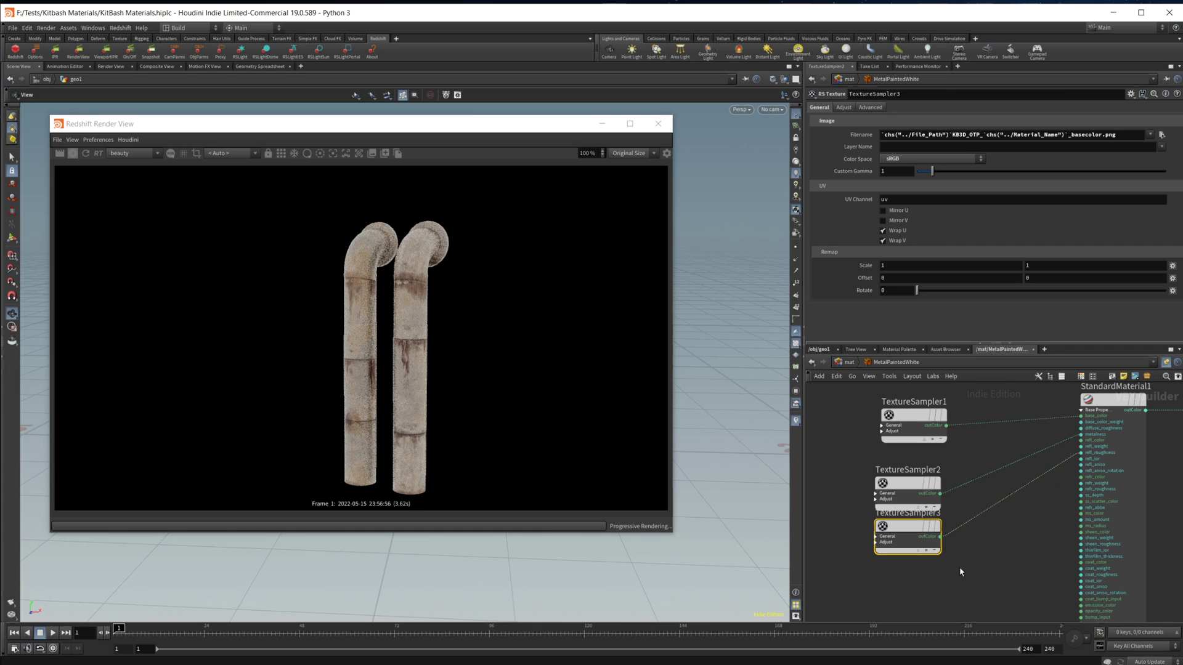
{"action": "middle_click_drag", "start_coordinate": [1077, 454], "coordinate": [1113, 361]}
{"action": "key", "text": "ctrl+v"}
{"action": "left_click", "coordinate": [885, 529]}
Add a Tangent-Space Normal RS Bump Map fed by TextureSampler4 into bump_input
{"action": "key", "text": "Tab"}
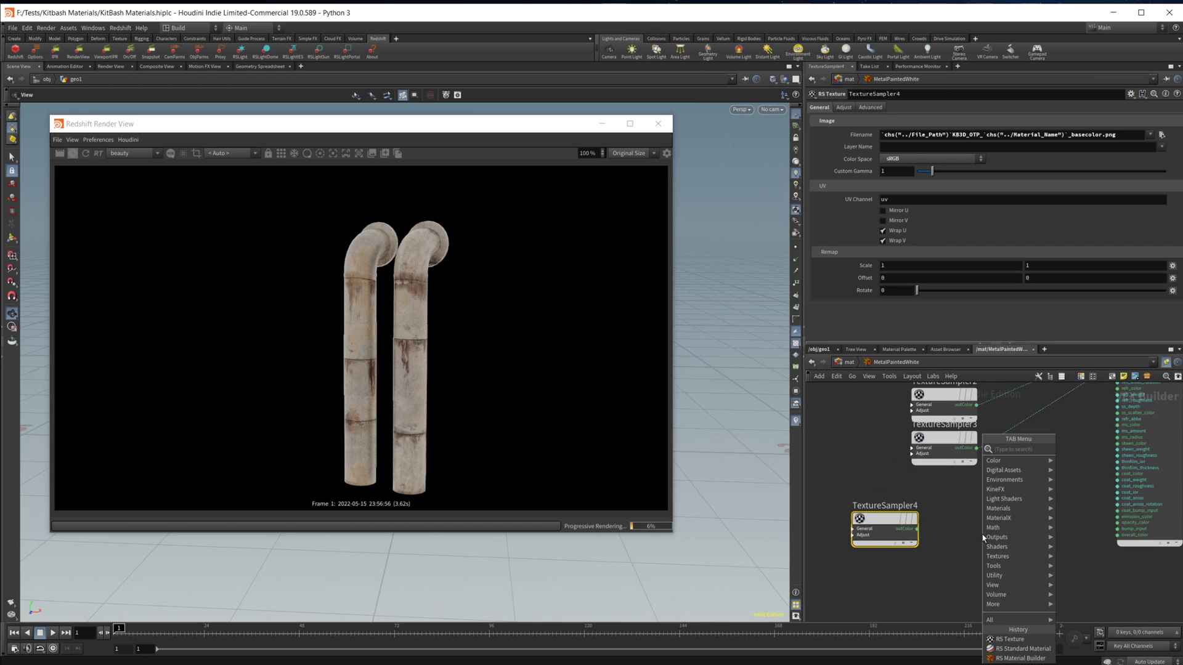
{"action": "type", "text": "nor"}
{"action": "key", "text": "BackSpace"}
{"action": "key", "text": "BackSpace"}
{"action": "key", "text": "BackSpace"}
{"action": "type", "text": "bum"}
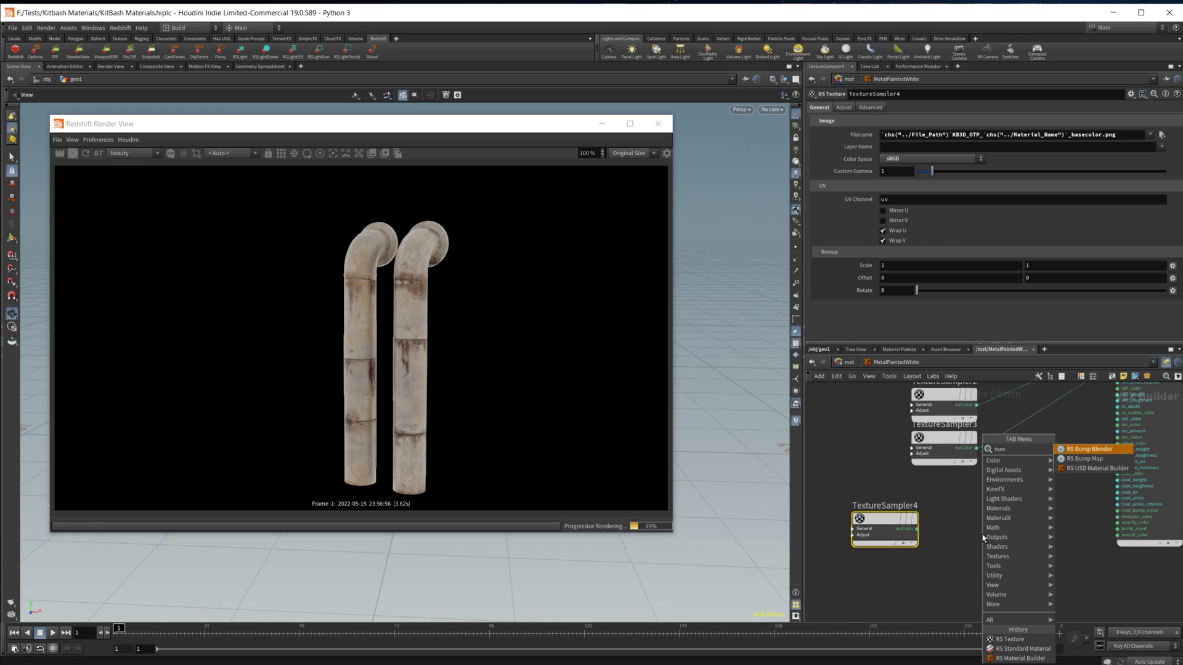
{"action": "key", "text": "Down"}
{"action": "key", "text": "Return"}
{"action": "left_click", "coordinate": [981, 539]}
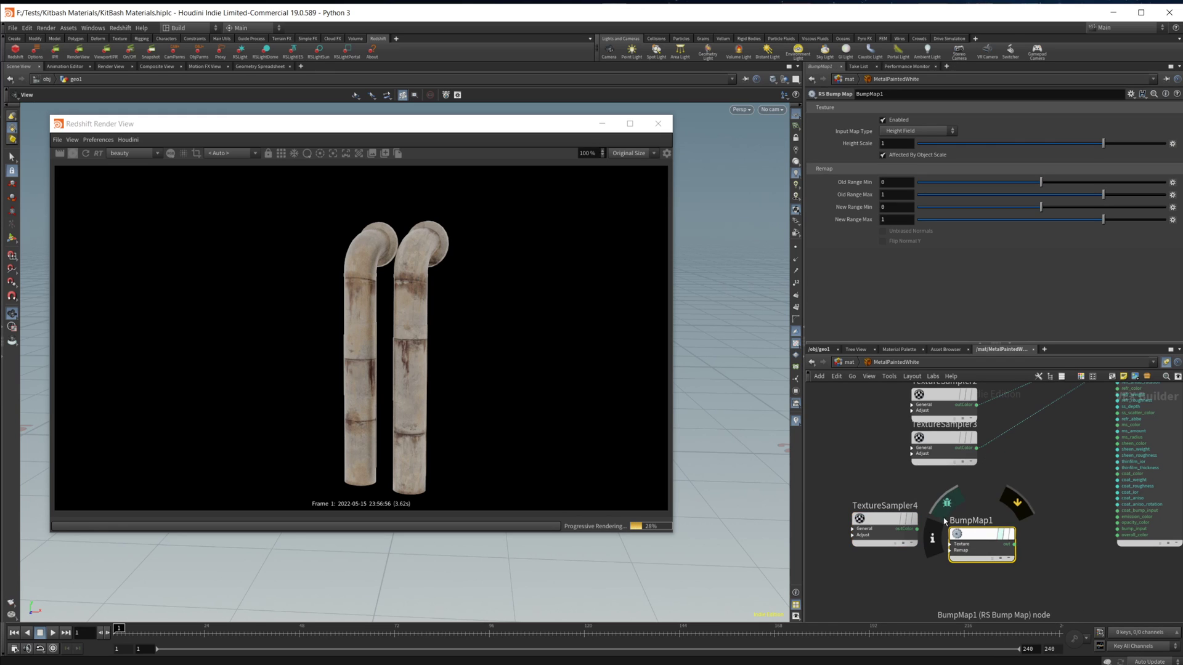
{"action": "left_click_drag", "start_coordinate": [921, 534], "coordinate": [976, 541]}
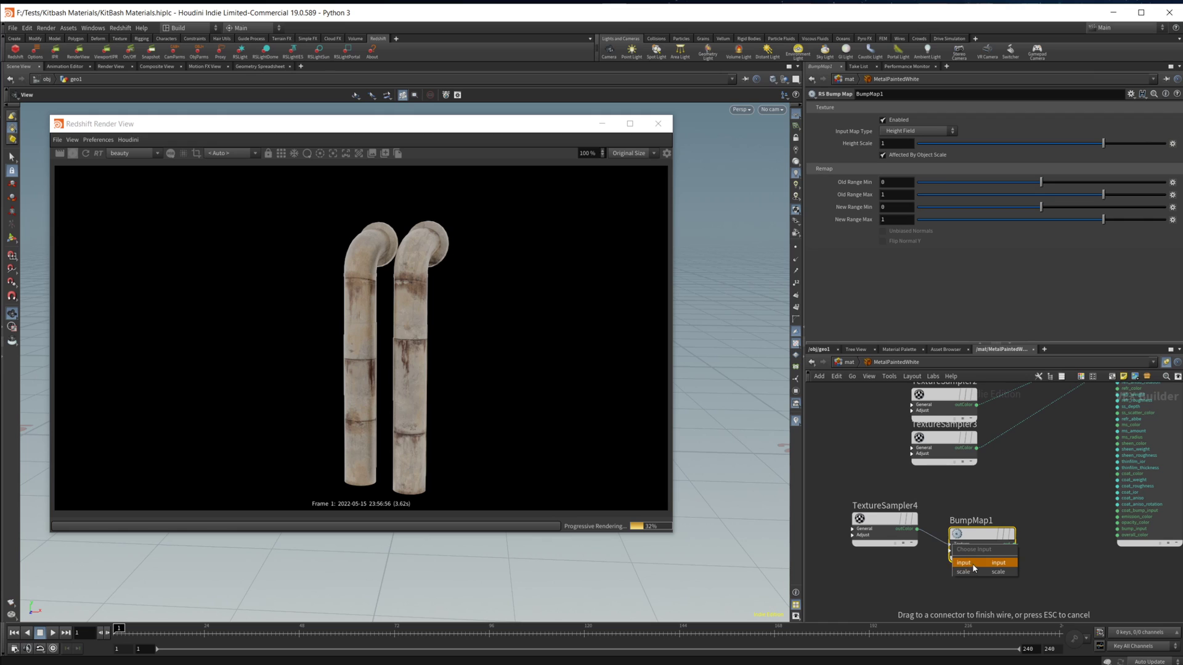
{"action": "left_click", "coordinate": [917, 130]}
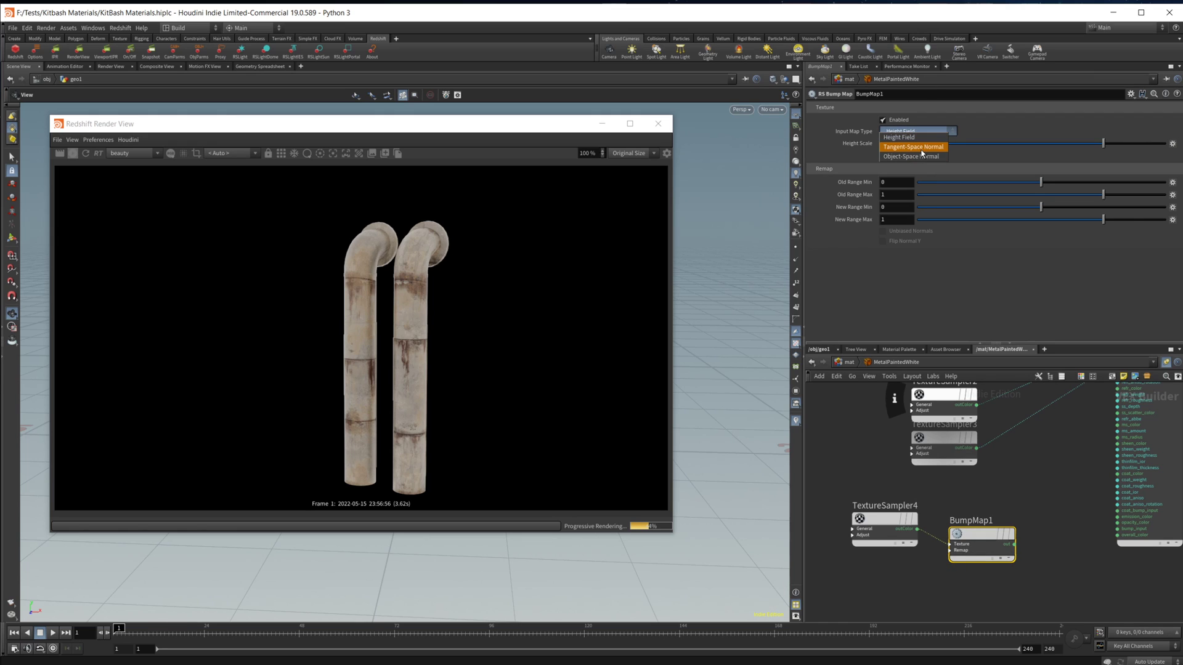
{"action": "left_click", "coordinate": [915, 143]}
{"action": "left_click_drag", "start_coordinate": [1014, 544], "coordinate": [1118, 529]}
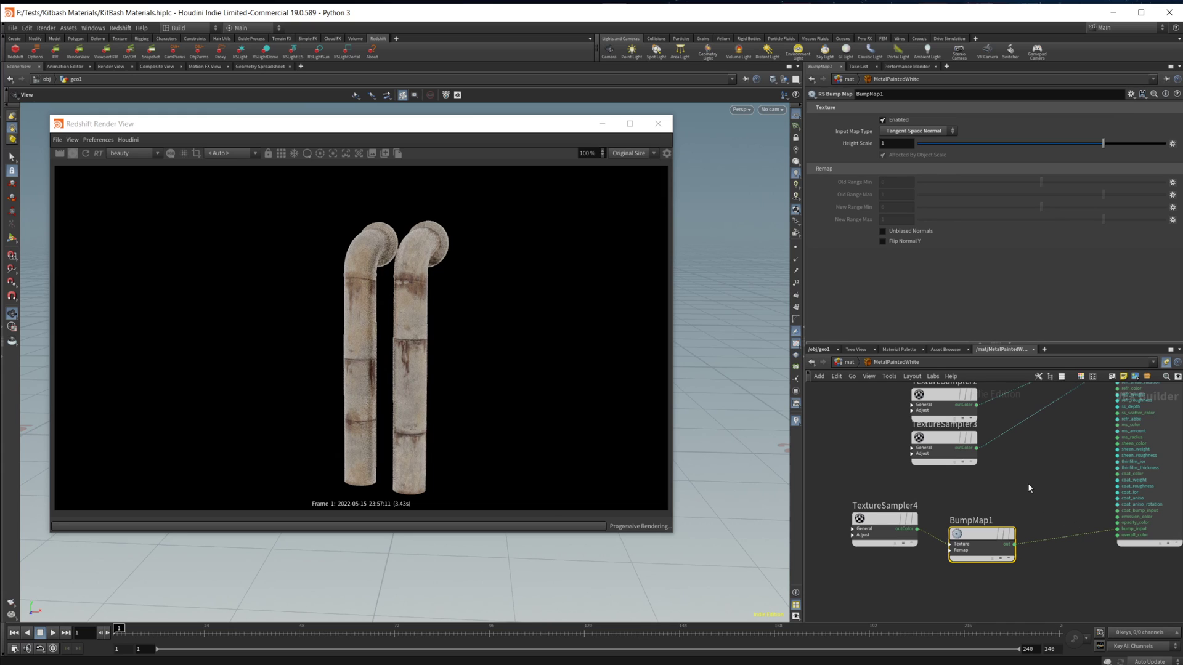
Change TextureSampler2's Filename suffix from _basecolor to _metallic
{"action": "scroll", "coordinate": [1027, 483], "scroll_direction": "up", "scroll_amount": 3}
{"action": "left_click", "coordinate": [946, 436]}
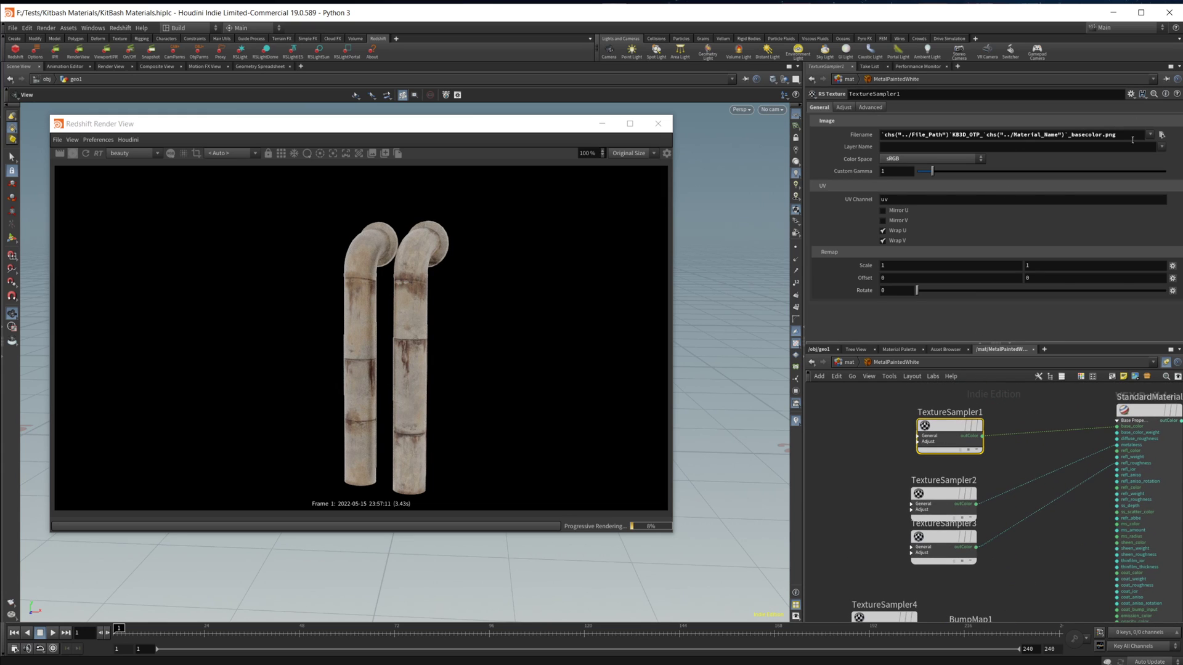
{"action": "left_click_drag", "start_coordinate": [1132, 139], "coordinate": [854, 150]}
{"action": "left_click", "coordinate": [942, 498]}
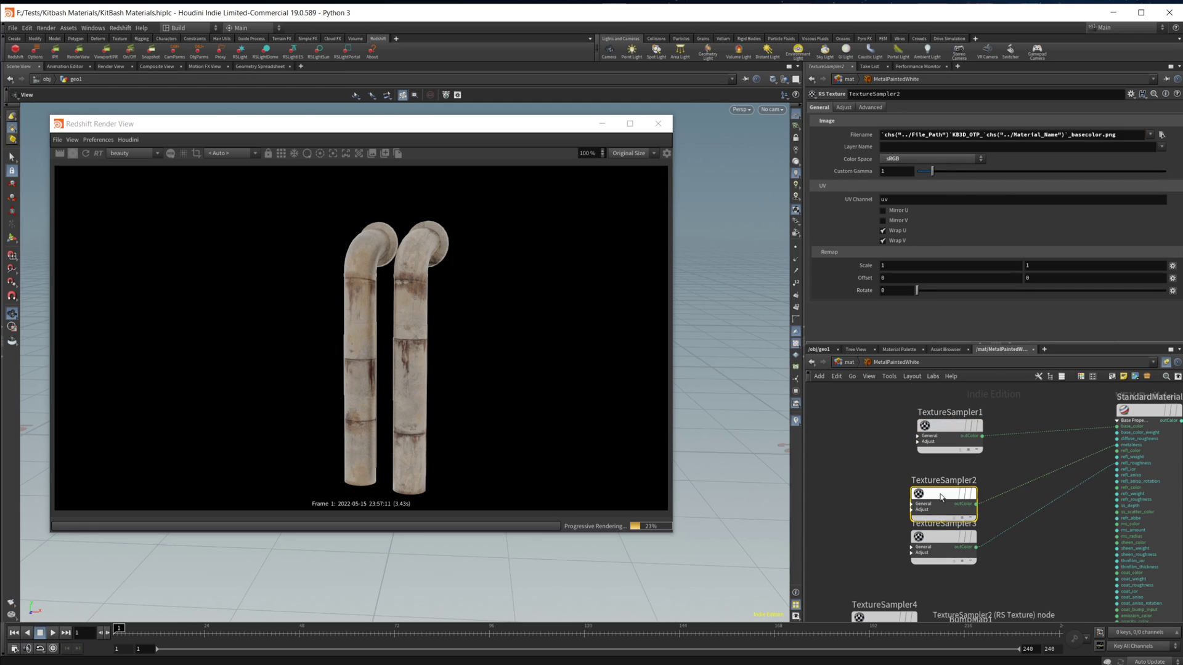
{"action": "middle_click_drag", "start_coordinate": [926, 471], "coordinate": [966, 370]}
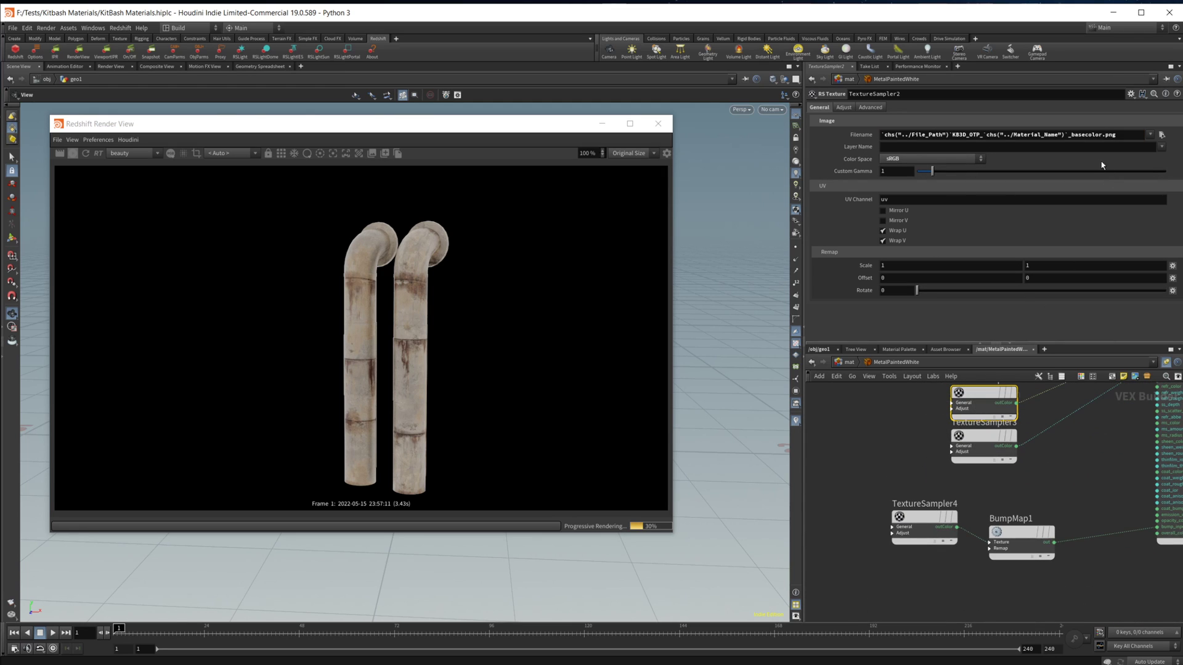
{"action": "left_click", "coordinate": [1103, 134]}
{"action": "key", "text": "BackSpace"}
{"action": "key", "text": "BackSpace"}
{"action": "key", "text": "BackSpace"}
{"action": "key", "text": "BackSpace"}
{"action": "key", "text": "BackSpace"}
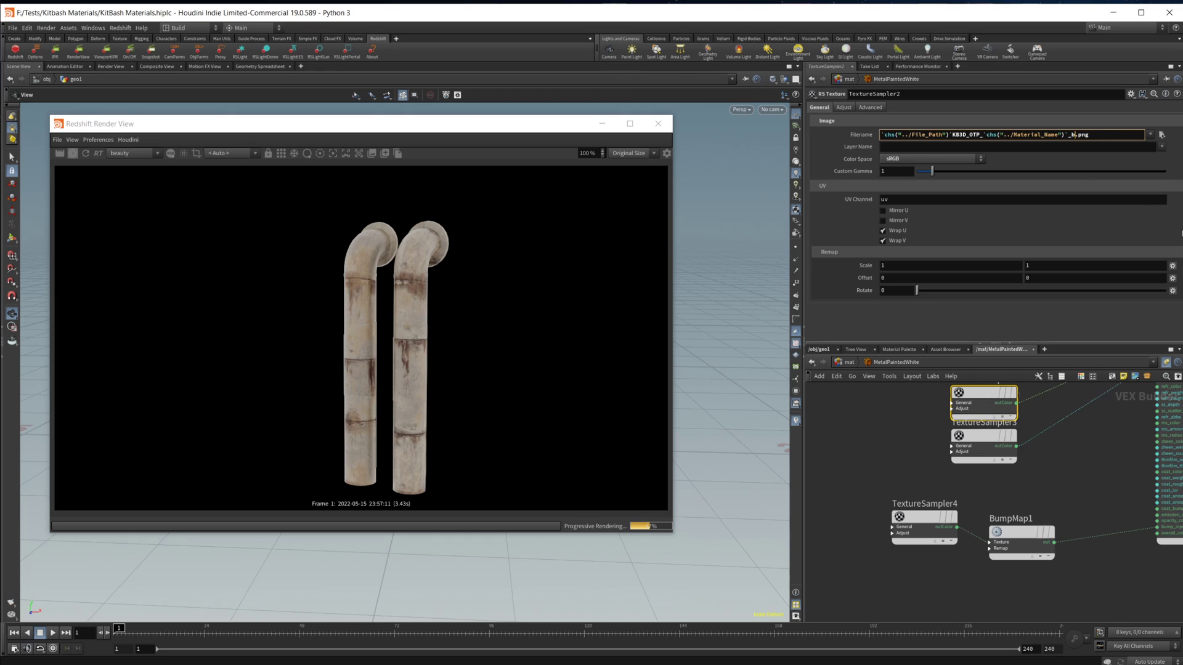
{"action": "key", "text": "BackSpace"}
{"action": "type", "text": "matallic"}
{"action": "key", "text": "Return"}
Switch TextureSampler3 and 4 Filenames to _roughness and _normal, then re-render
{"action": "left_click", "coordinate": [984, 440]}
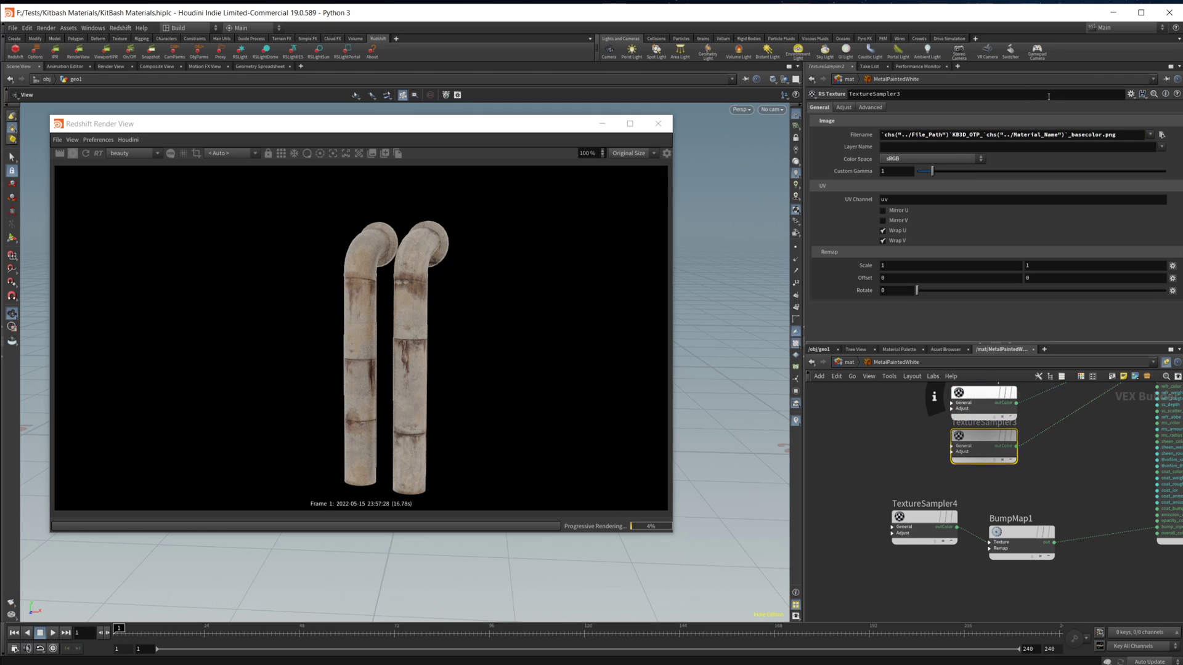
{"action": "left_click", "coordinate": [1110, 134]}
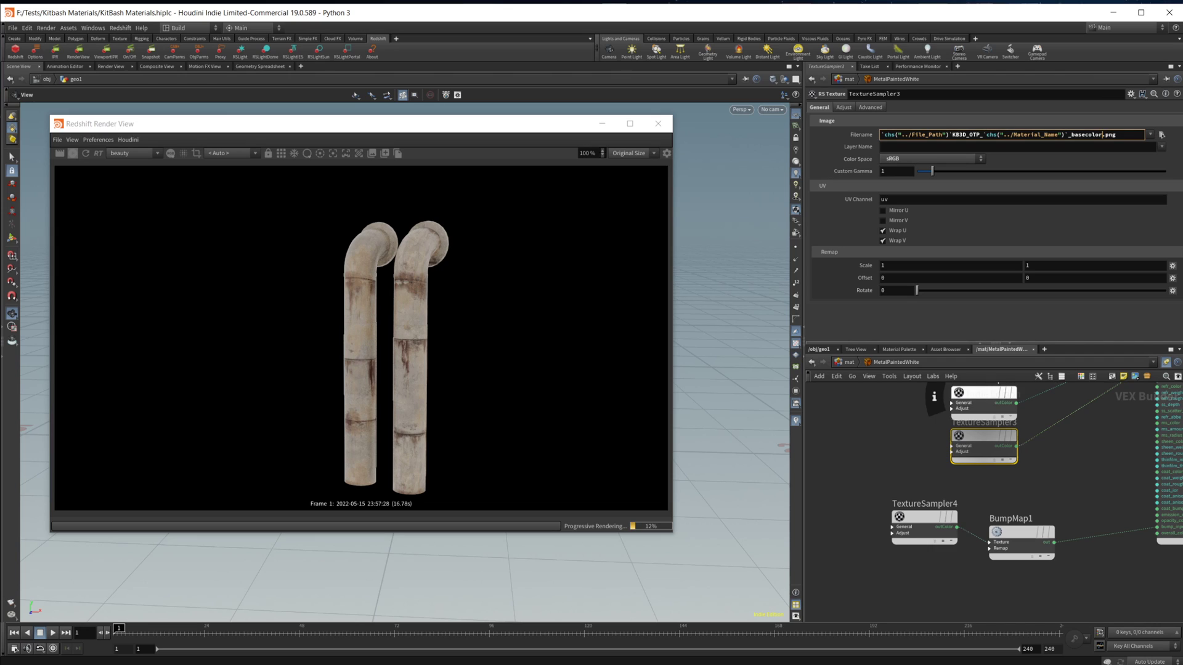
{"action": "key", "text": "BackSpace"}
{"action": "key", "text": "BackSpace"}
{"action": "key", "text": "BackSpace"}
{"action": "key", "text": "BackSpace"}
{"action": "key", "text": "BackSpace"}
{"action": "key", "text": "BackSpace"}
{"action": "key", "text": "BackSpace"}
{"action": "key", "text": "BackSpace"}
{"action": "key", "text": "BackSpace"}
{"action": "type", "text": "roughness"}
{"action": "key", "text": "Return"}
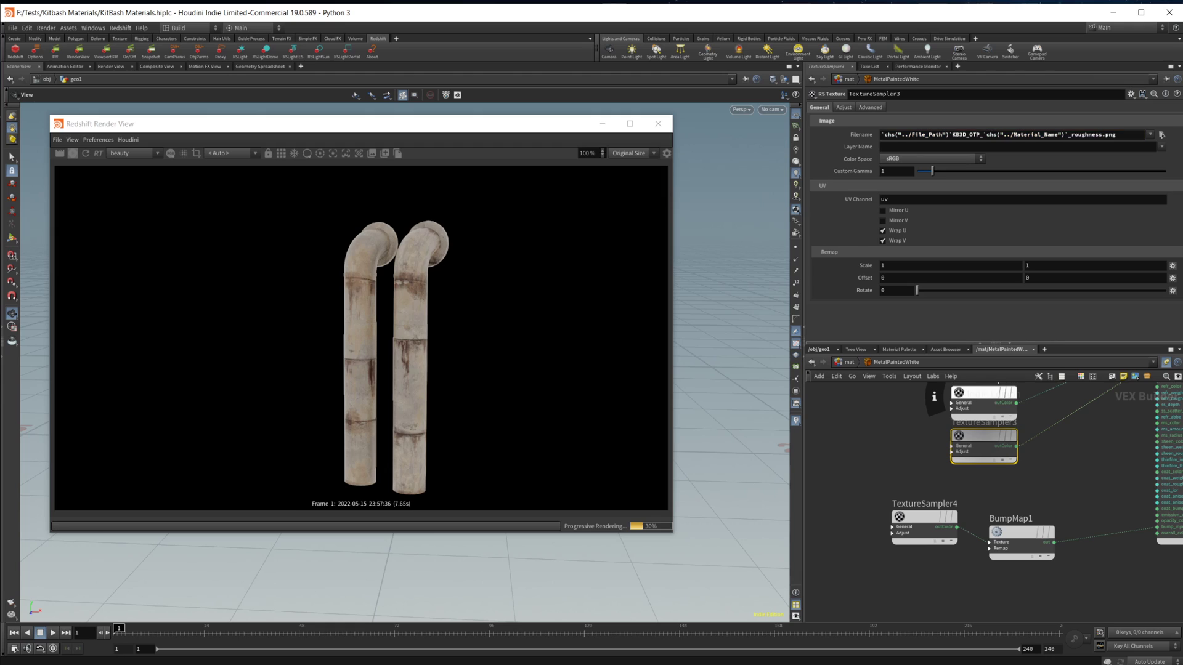
{"action": "left_click", "coordinate": [915, 528]}
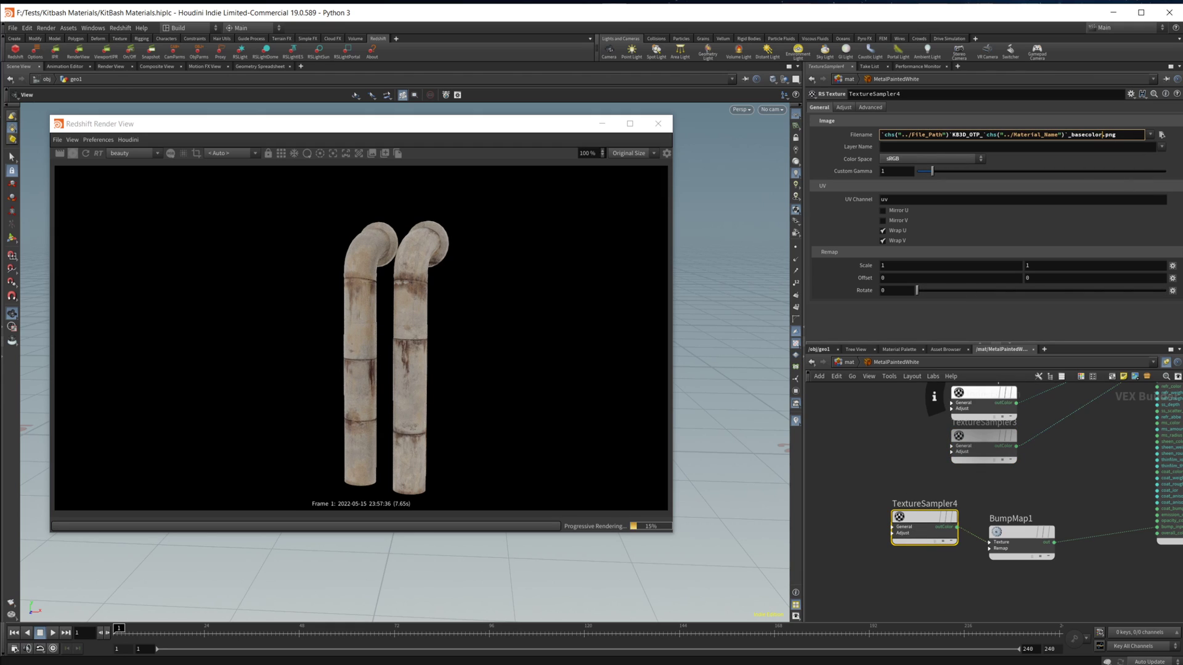
{"action": "key", "text": "BackSpace"}
{"action": "key", "text": "BackSpace"}
{"action": "key", "text": "BackSpace"}
{"action": "key", "text": "BackSpace"}
{"action": "key", "text": "BackSpace"}
{"action": "key", "text": "BackSpace"}
{"action": "key", "text": "BackSpace"}
{"action": "key", "text": "BackSpace"}
{"action": "key", "text": "BackSpace"}
{"action": "type", "text": "normal"}
{"action": "key", "text": "Return"}
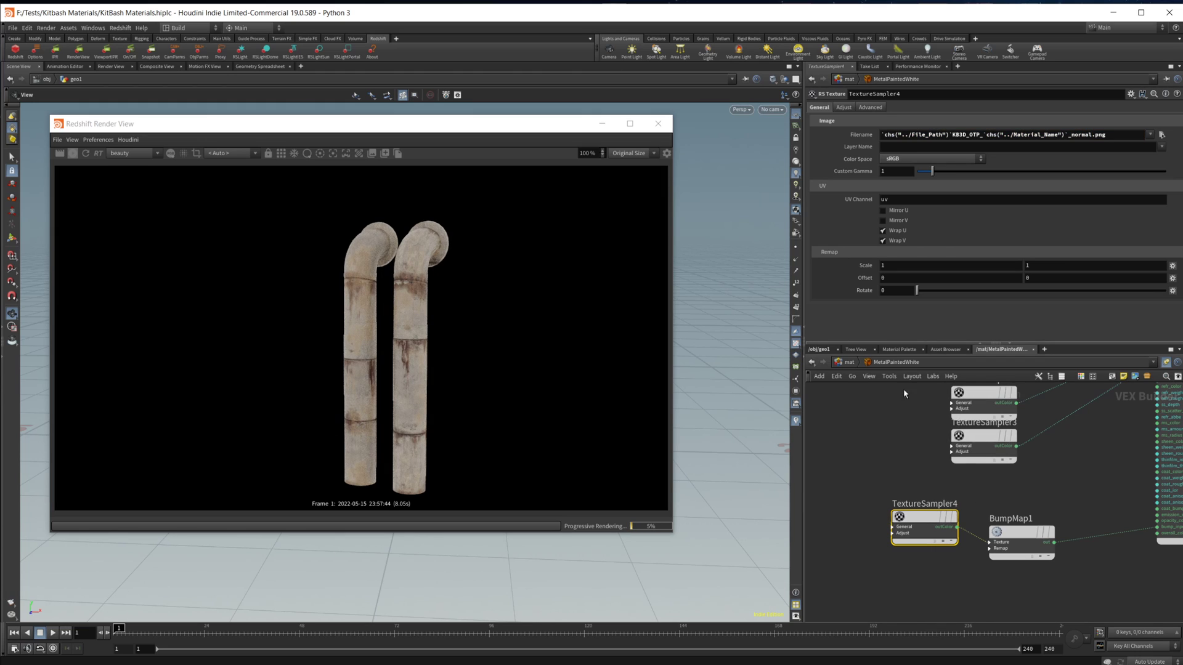
{"action": "left_click", "coordinate": [89, 156]}
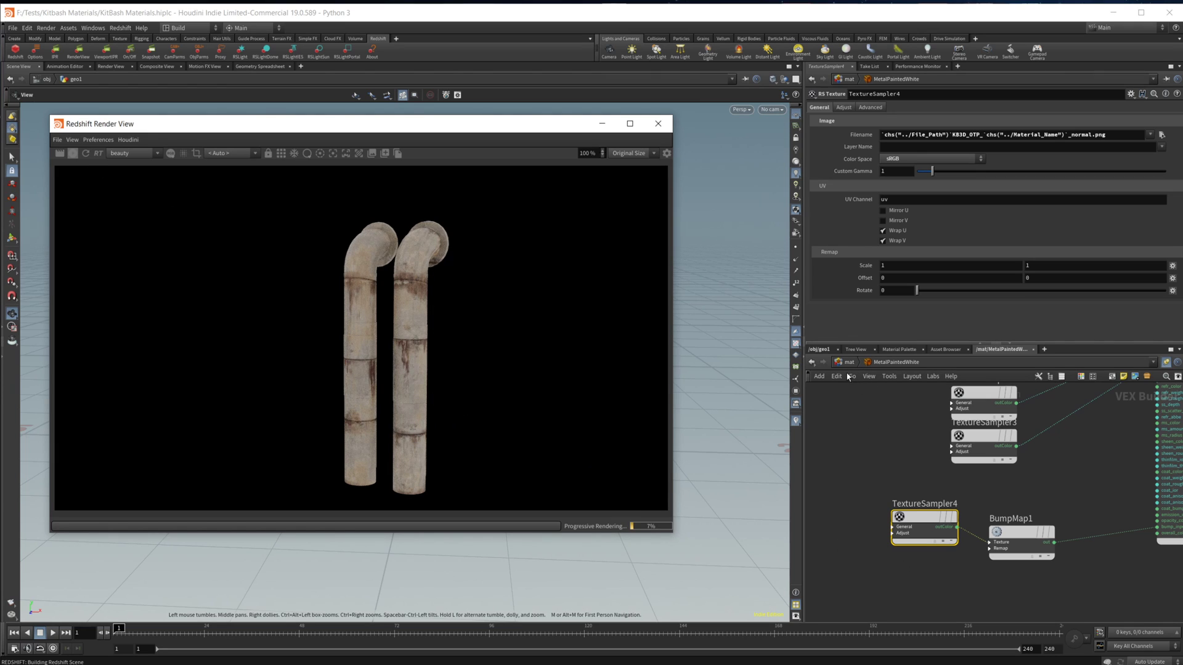
Scroll through the KB3DTextures folder's MetalPainted texture sets in File Explorer
{"action": "key", "text": "alt+Tab"}
{"action": "scroll", "coordinate": [891, 372], "scroll_direction": "down", "scroll_amount": 1}
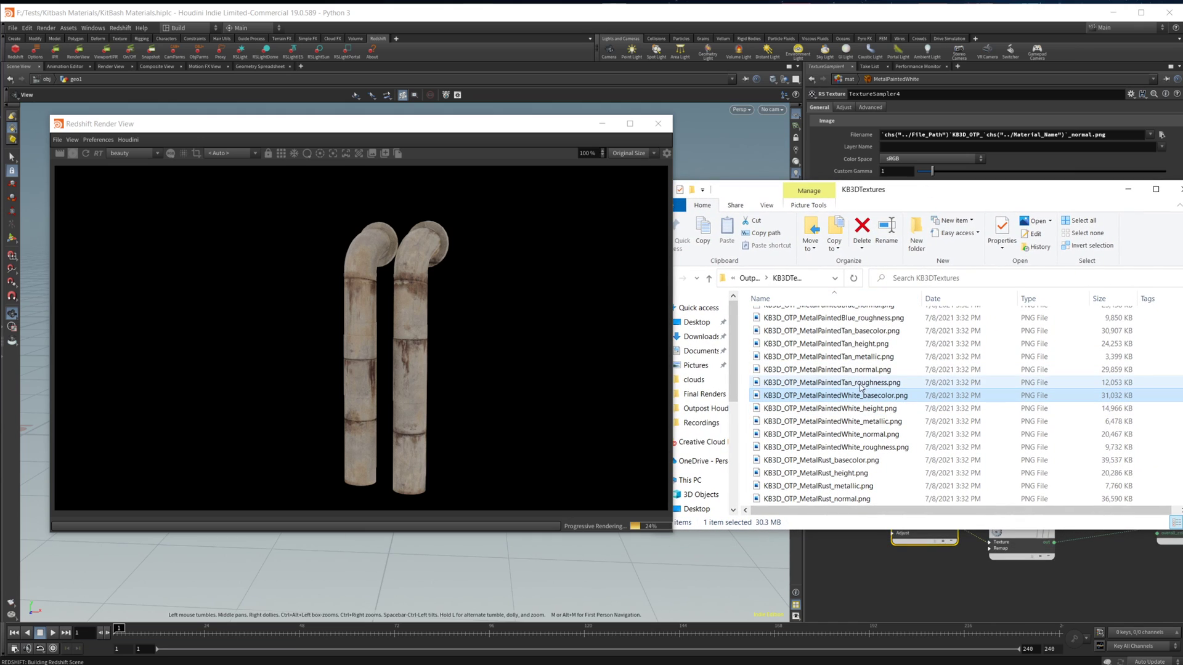
{"action": "scroll", "coordinate": [861, 386], "scroll_direction": "up", "scroll_amount": 1}
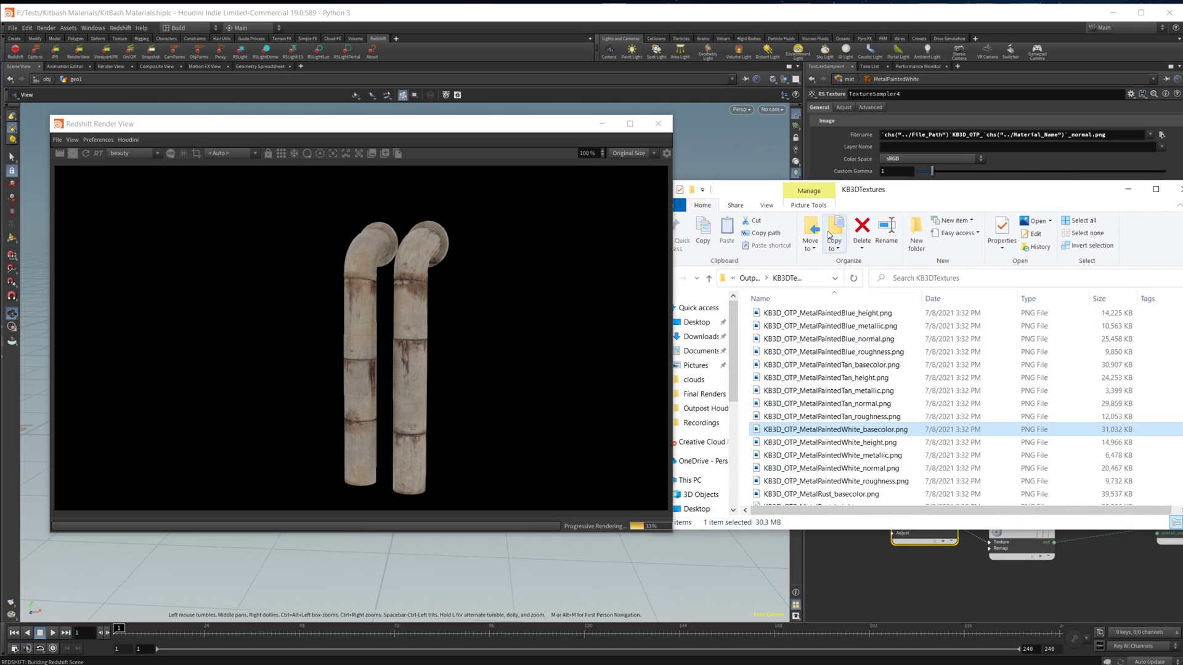
{"action": "key", "text": "alt+Tab"}
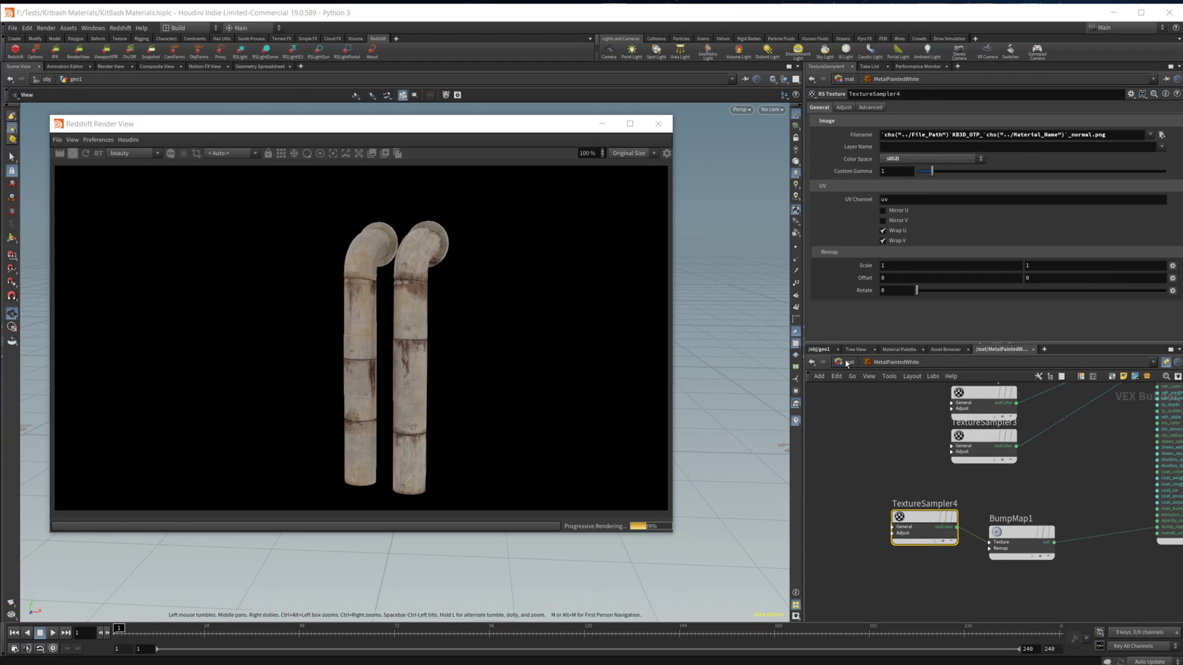
Rename the builder to MetalPaintedTan and re-render the pipes
{"action": "left_click", "coordinate": [847, 364]}
{"action": "double_click", "coordinate": [954, 434]}
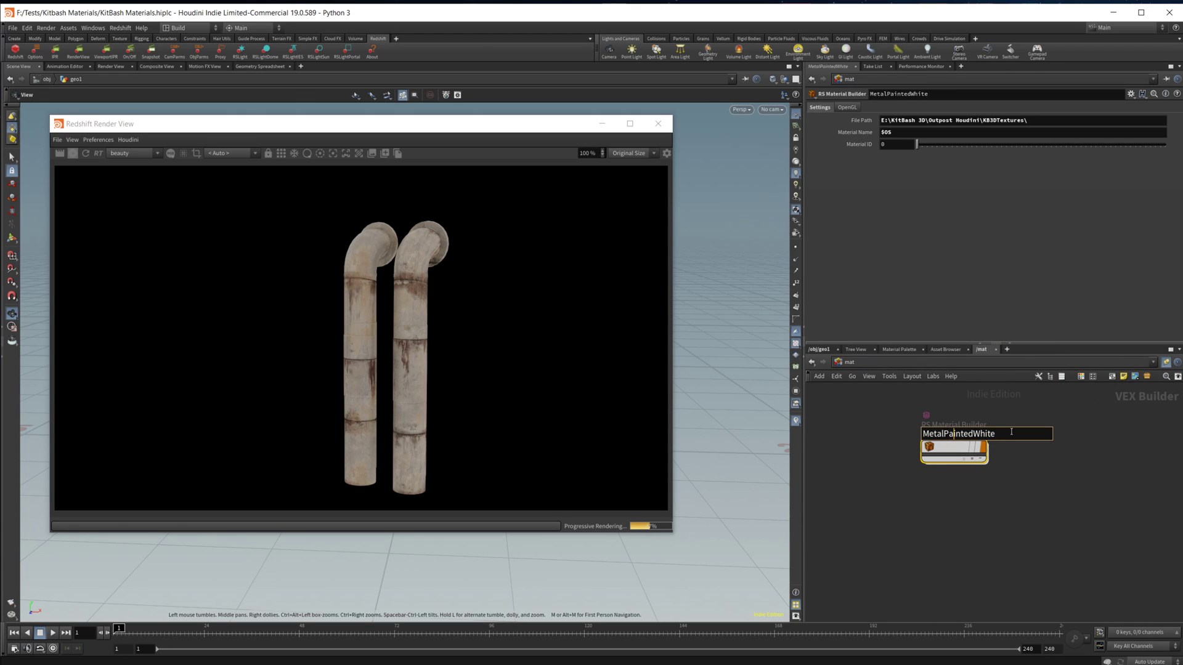
{"action": "left_click_drag", "start_coordinate": [1011, 431], "coordinate": [972, 434]}
{"action": "type", "text": "Tan"}
{"action": "key", "text": "Return"}
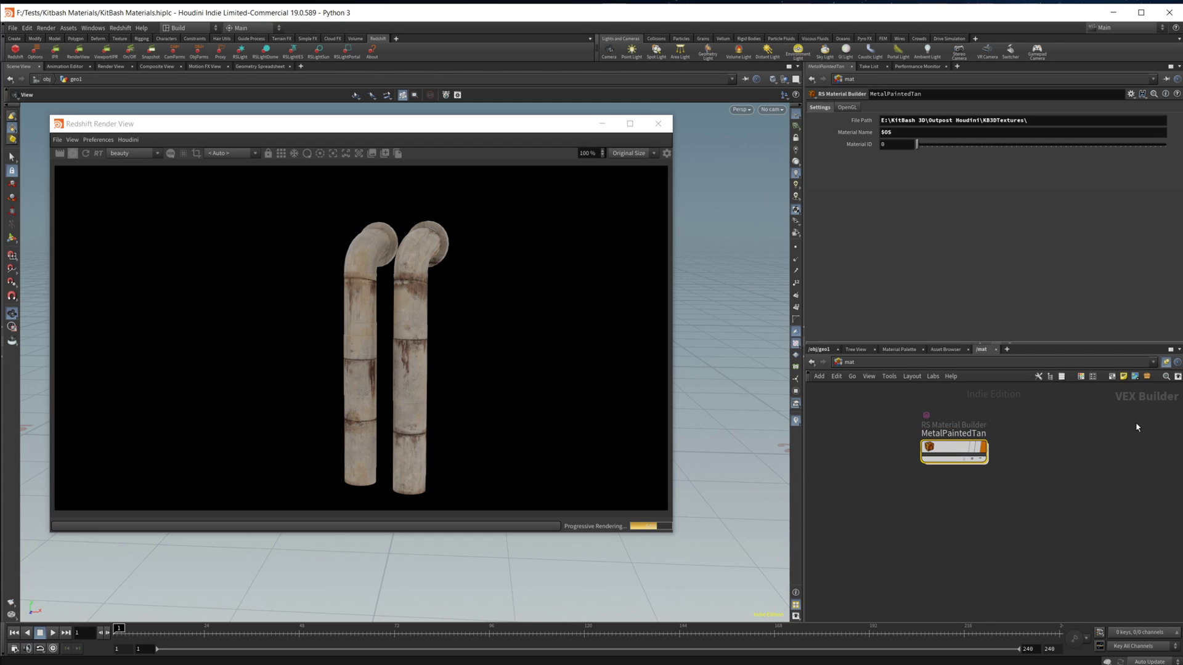
{"action": "left_click", "coordinate": [85, 154]}
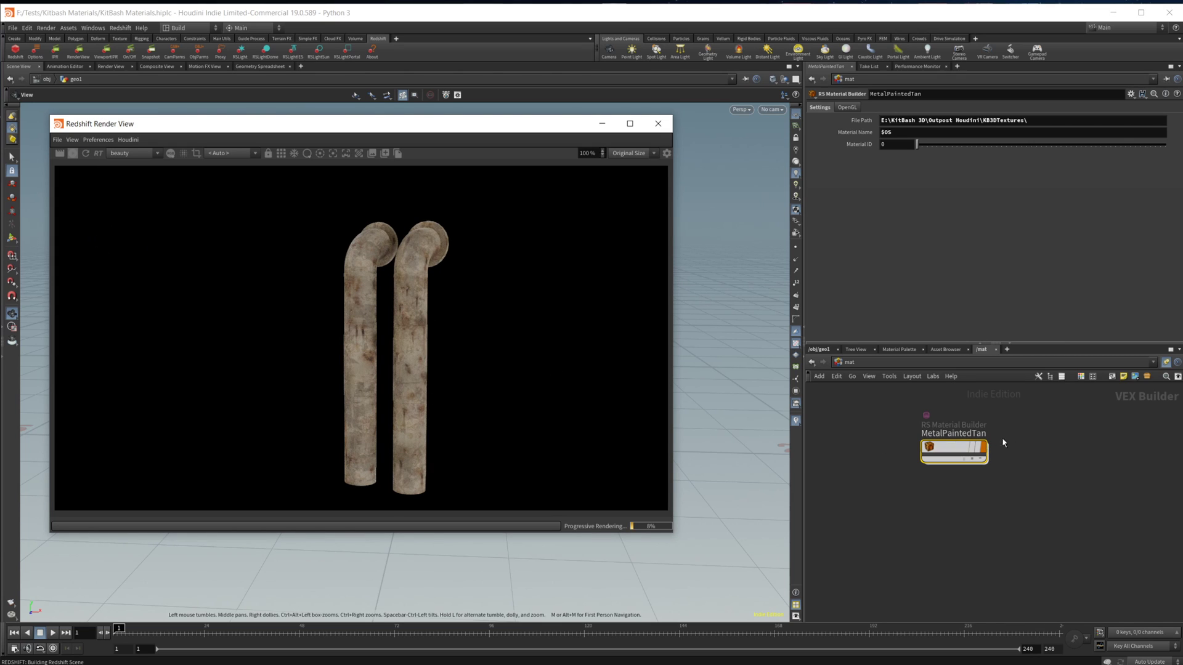
Rename the builder to MetalPaintedBlue, leaving the older Blue builder as MetalPaintedBlue2, and re-render
{"action": "double_click", "coordinate": [973, 435]}
{"action": "key", "text": "BackSpace"}
{"action": "key", "text": "BackSpace"}
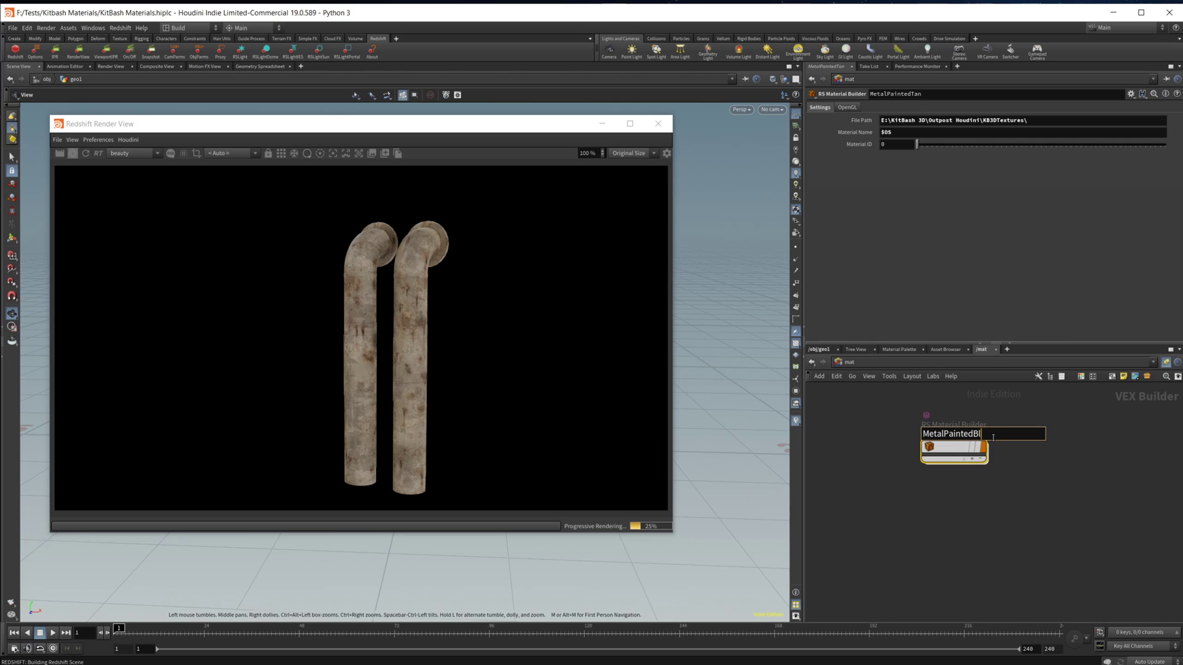
{"action": "type", "text": "Blue"}
{"action": "key", "text": "Return"}
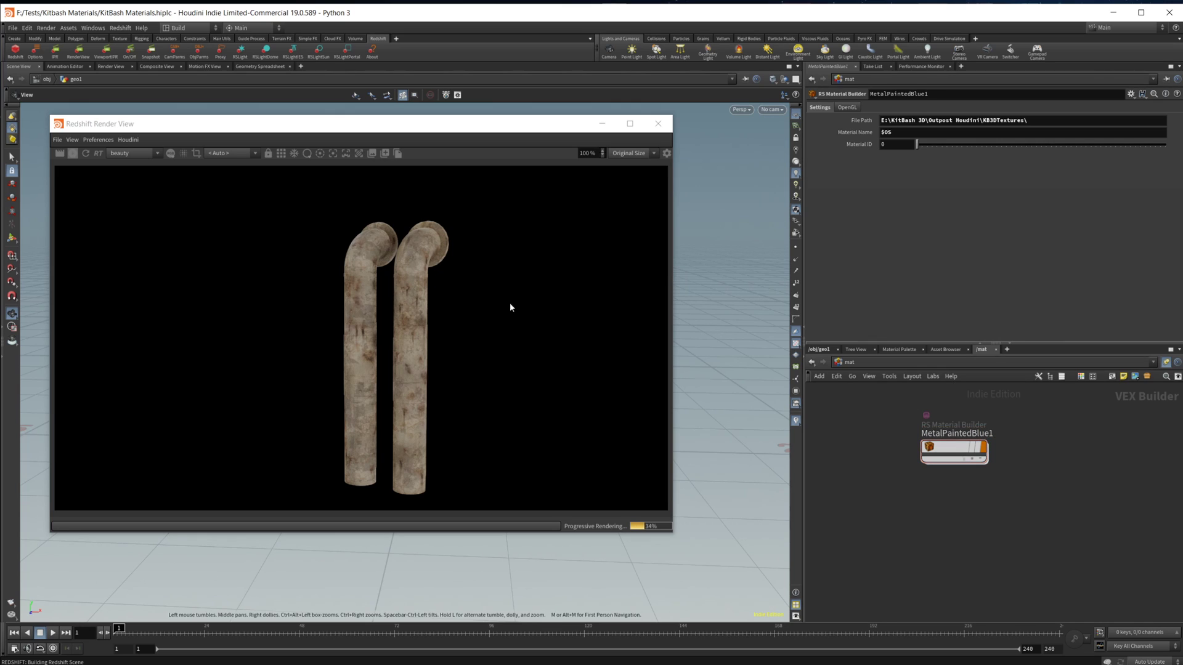
{"action": "middle_click_drag", "start_coordinate": [877, 488], "coordinate": [980, 493]}
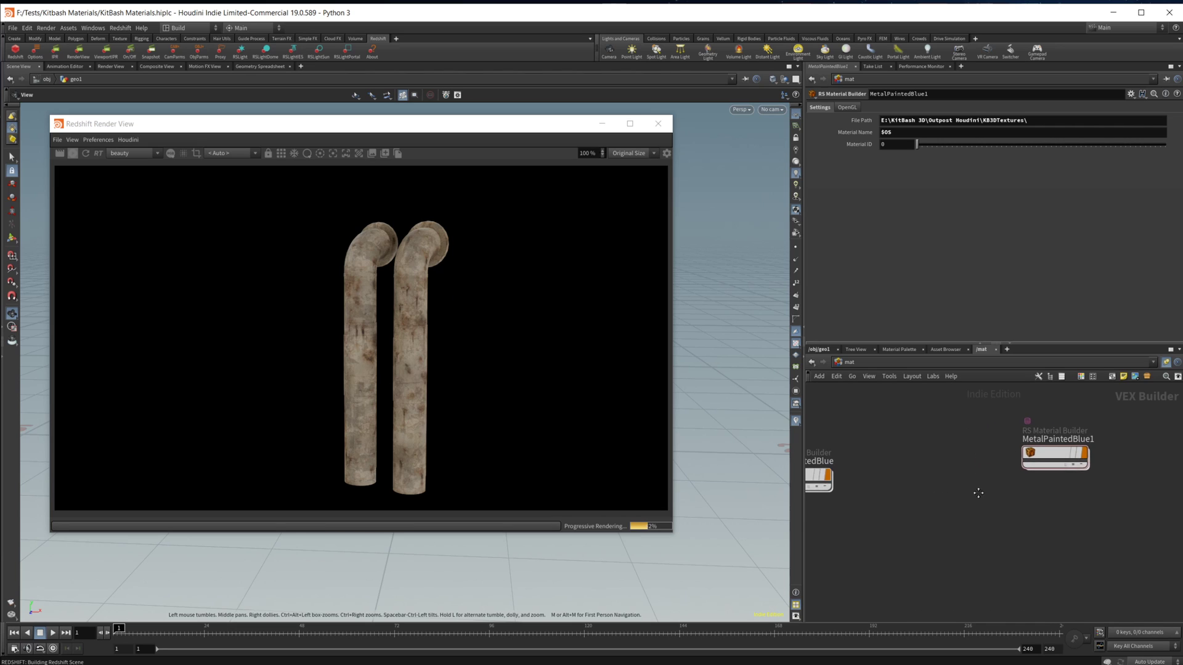
{"action": "double_click", "coordinate": [858, 461]}
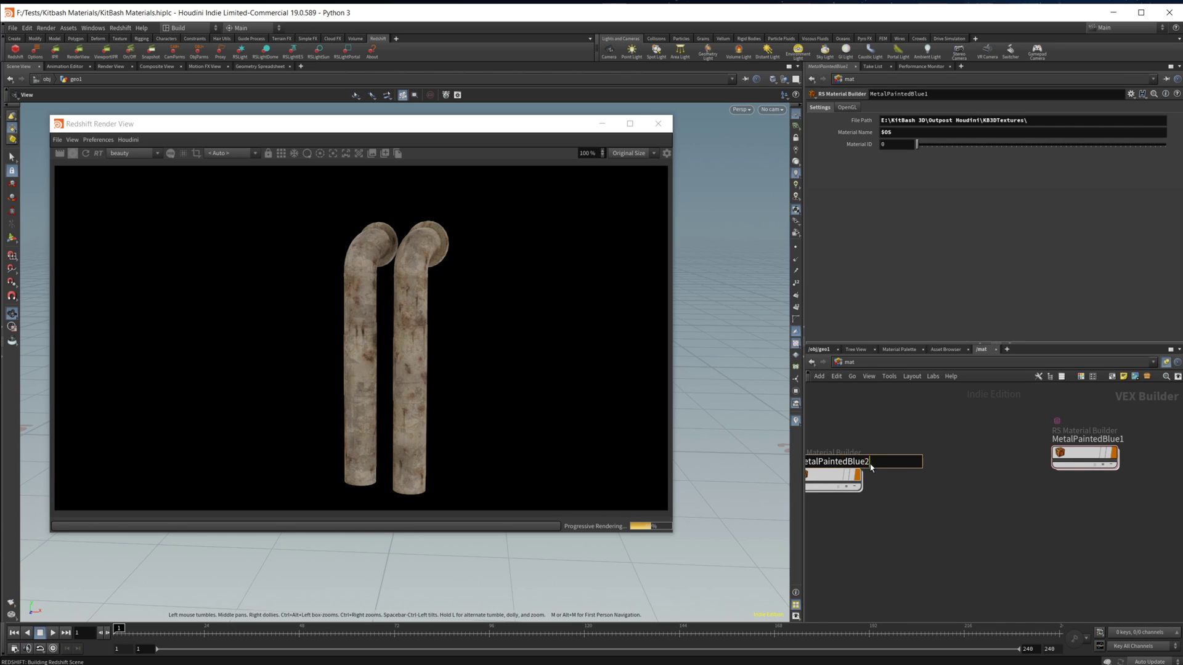
{"action": "key", "text": "Escape"}
{"action": "middle_click_drag", "start_coordinate": [871, 470], "coordinate": [659, 486]}
{"action": "double_click", "coordinate": [899, 446]}
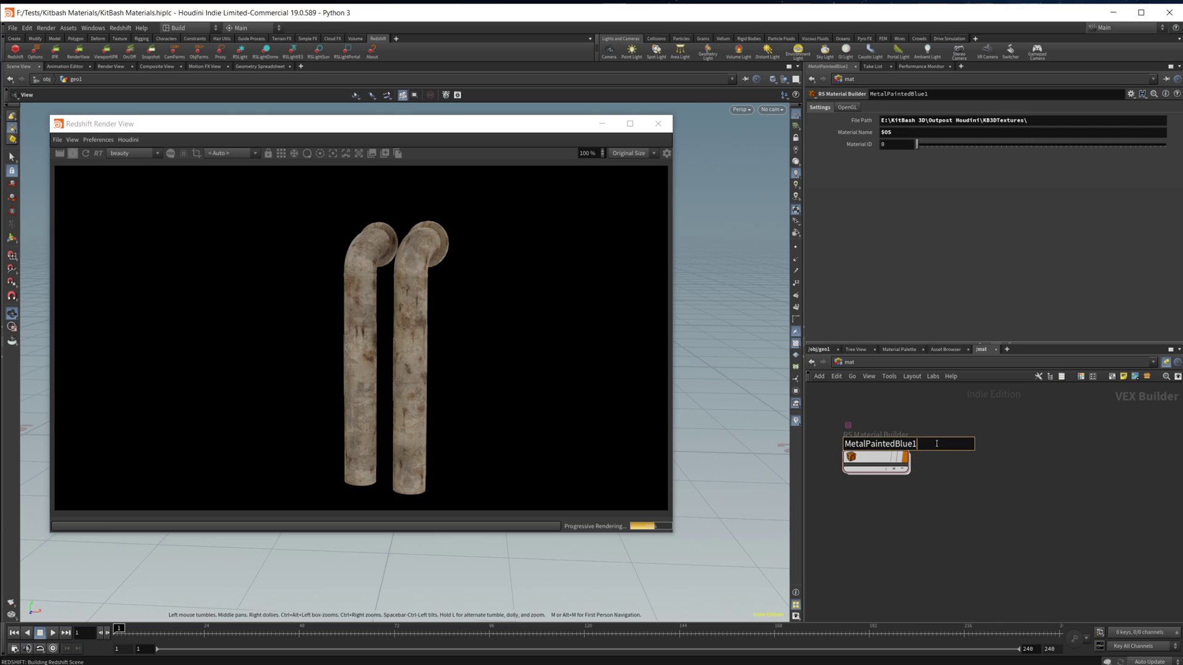
{"action": "key", "text": "Return"}
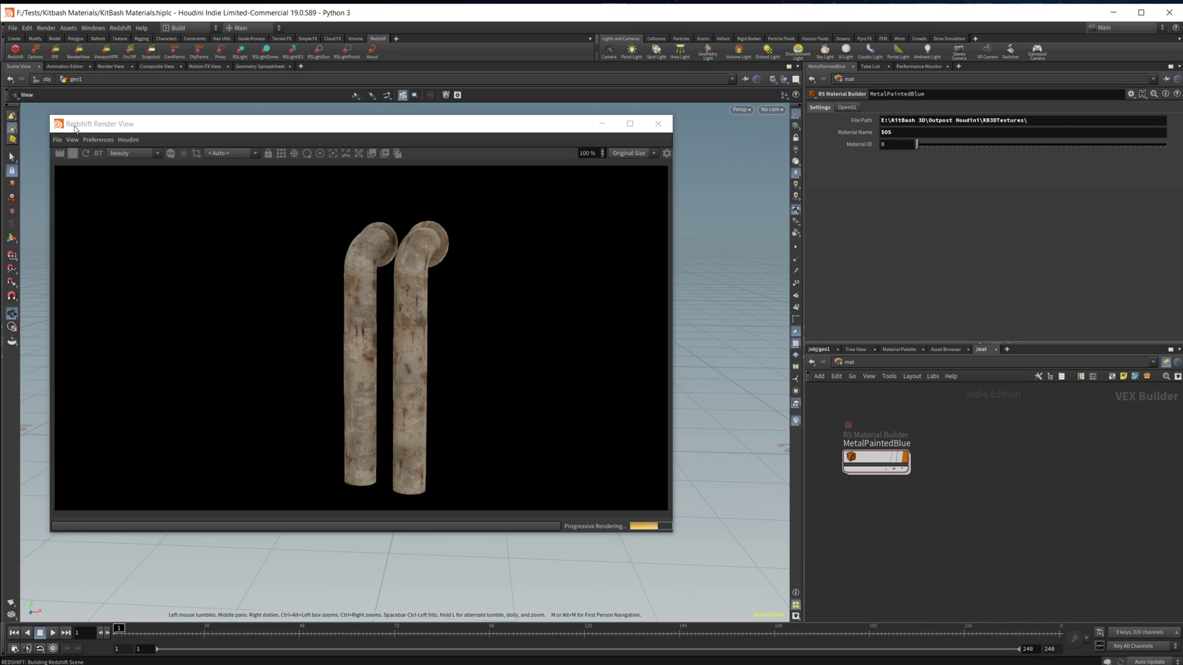
{"action": "left_click", "coordinate": [95, 155]}
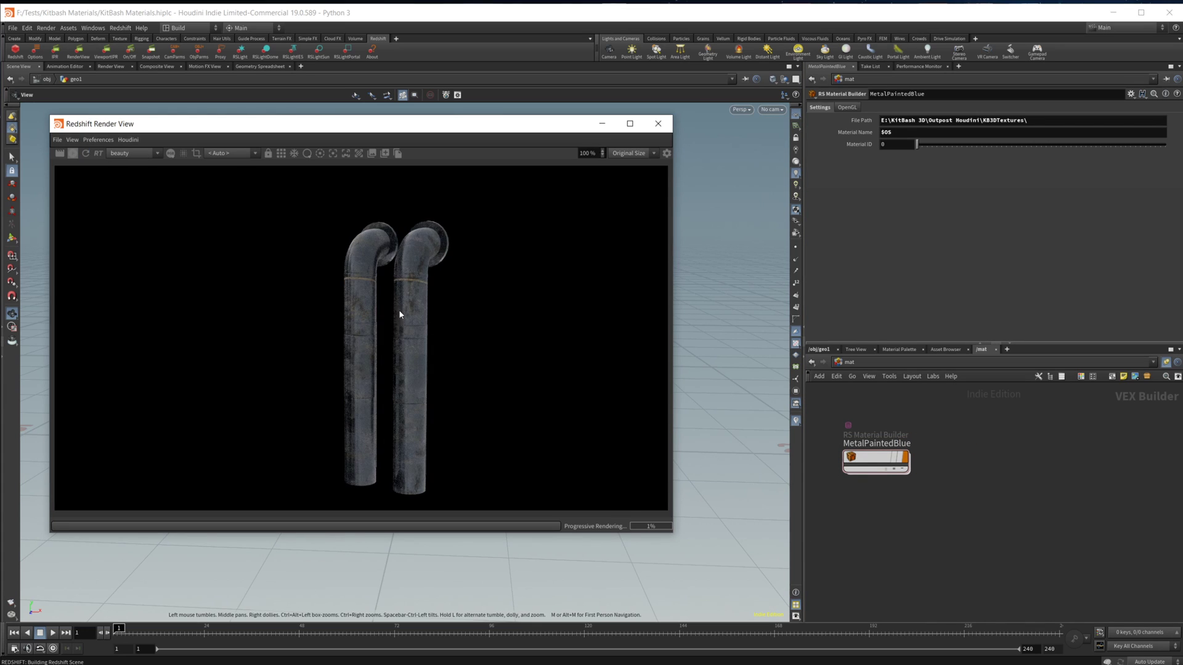
Rename the builder back to MetalPaintedWhite and re-render the pipes
{"action": "left_click", "coordinate": [928, 539]}
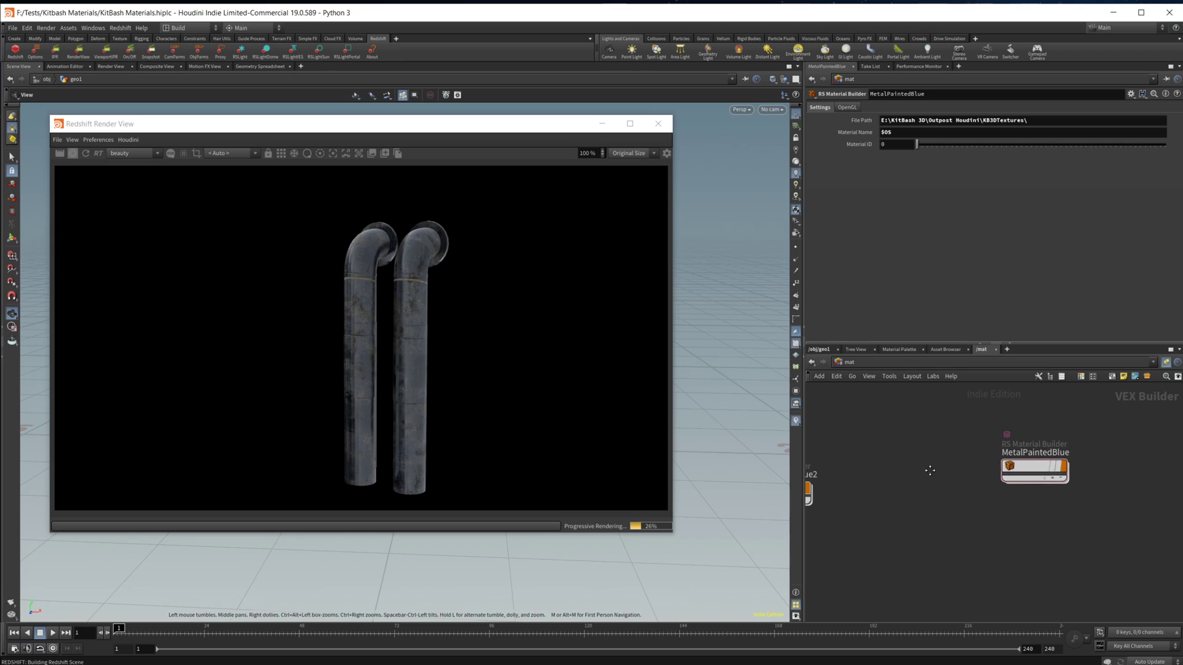
{"action": "double_click", "coordinate": [1072, 451]}
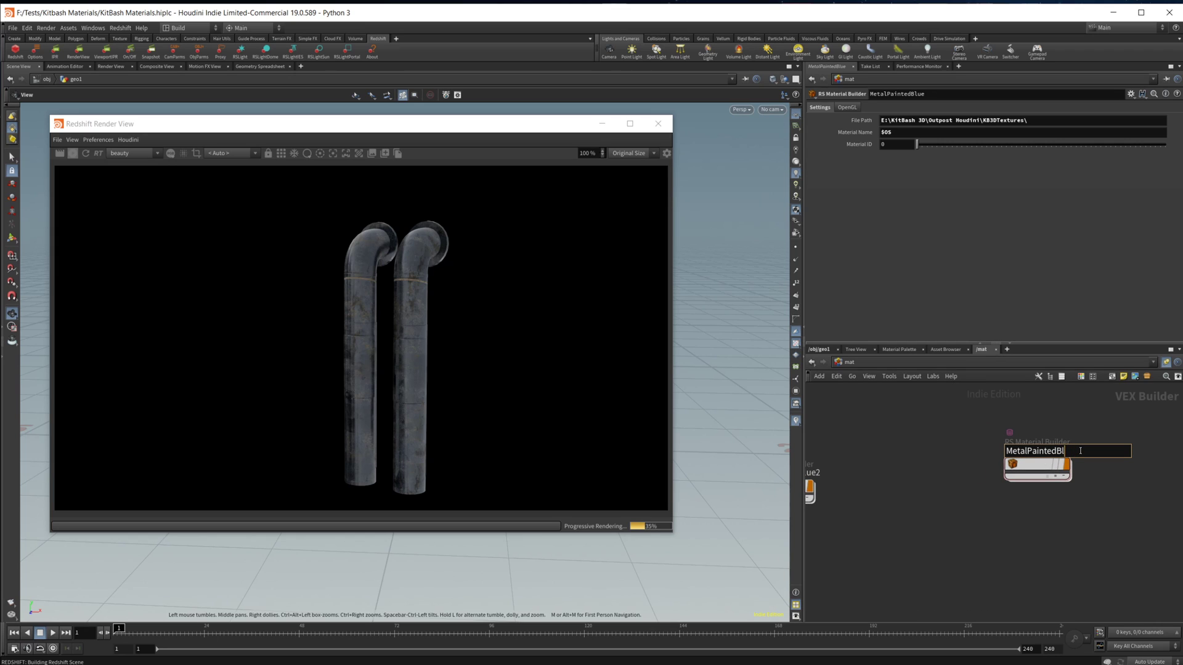
{"action": "key", "text": "BackSpace"}
{"action": "key", "text": "BackSpace"}
{"action": "type", "text": "White"}
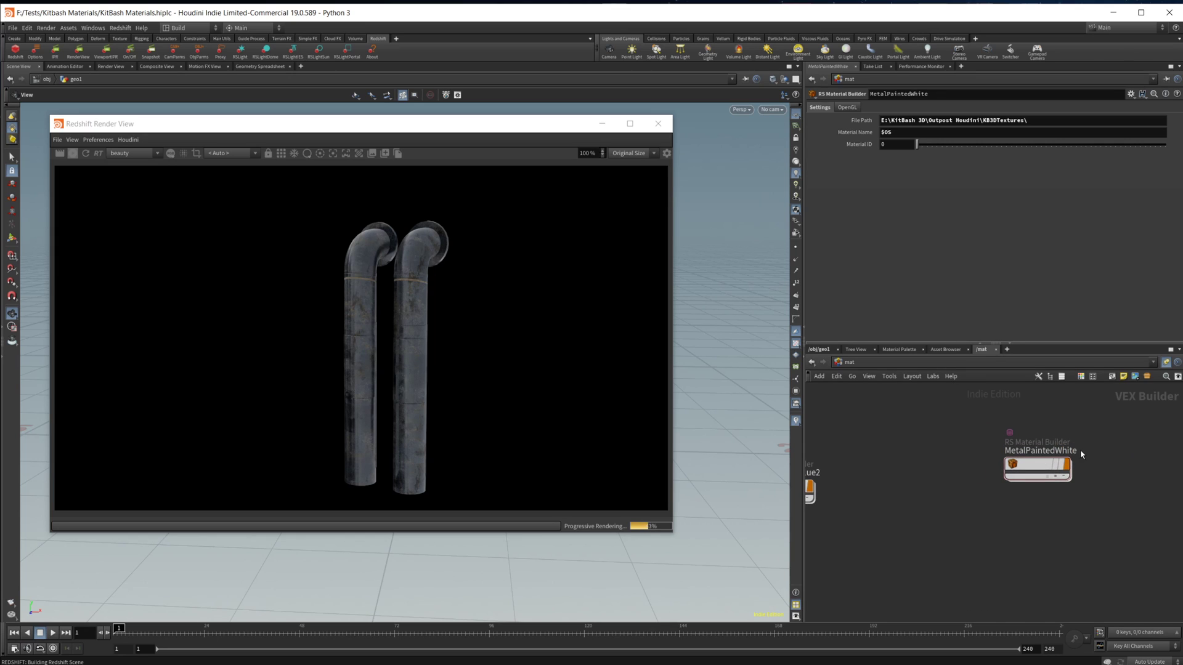
{"action": "key", "text": "Return"}
{"action": "middle_click_drag", "start_coordinate": [909, 497], "coordinate": [999, 447]}
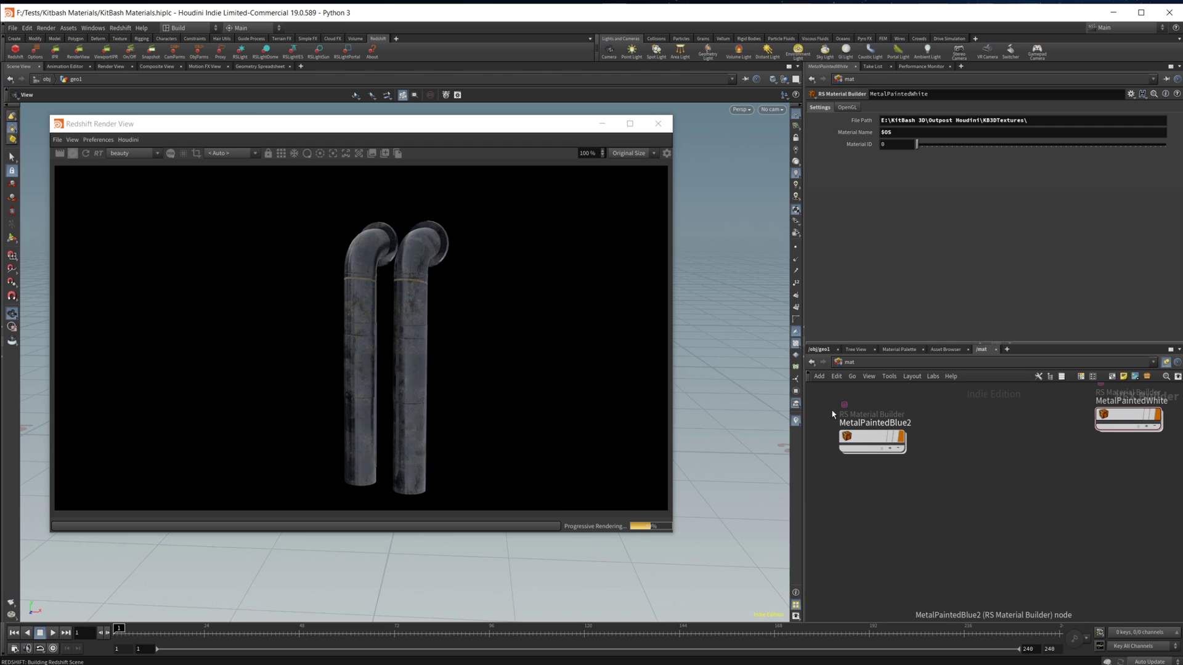
{"action": "left_click", "coordinate": [86, 152]}
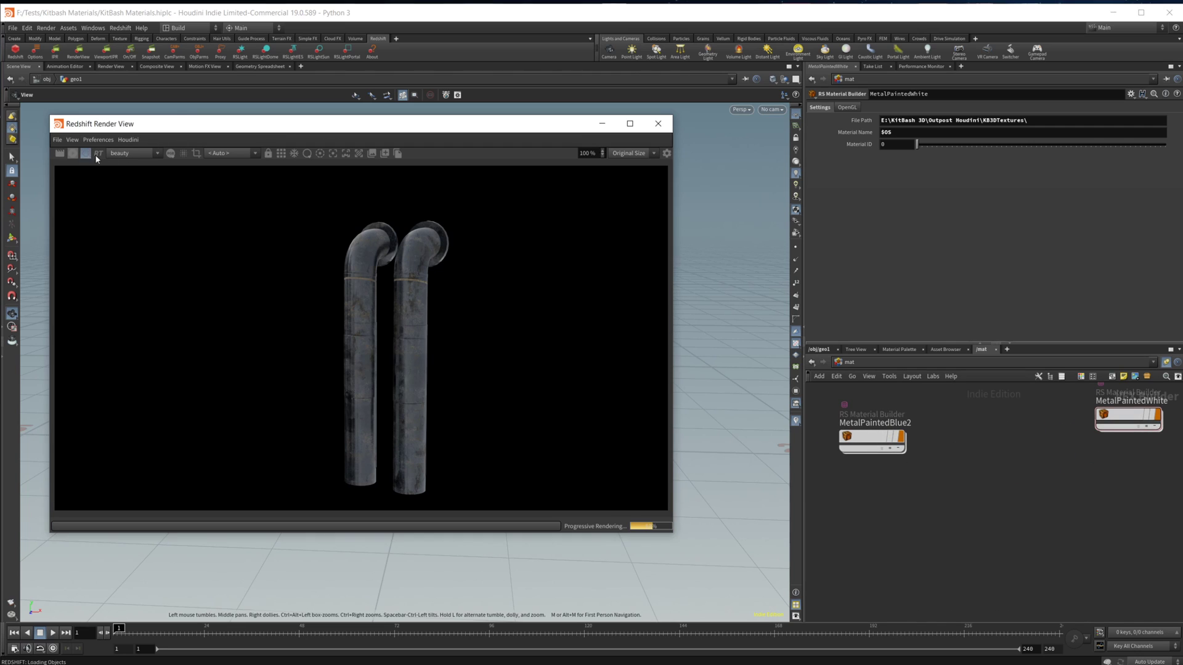
{"action": "left_click", "coordinate": [819, 350]}
Assign MetalPaintedBlue2 as material1's material
{"action": "left_click", "coordinate": [894, 459]}
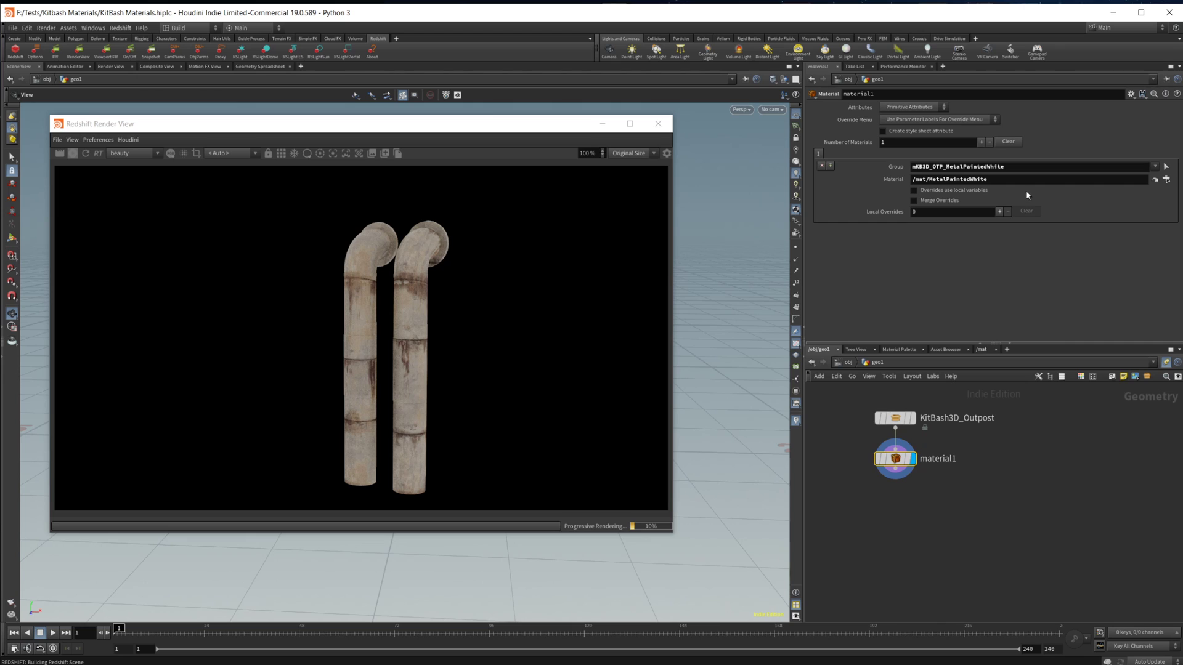
{"action": "left_click", "coordinate": [1166, 179]}
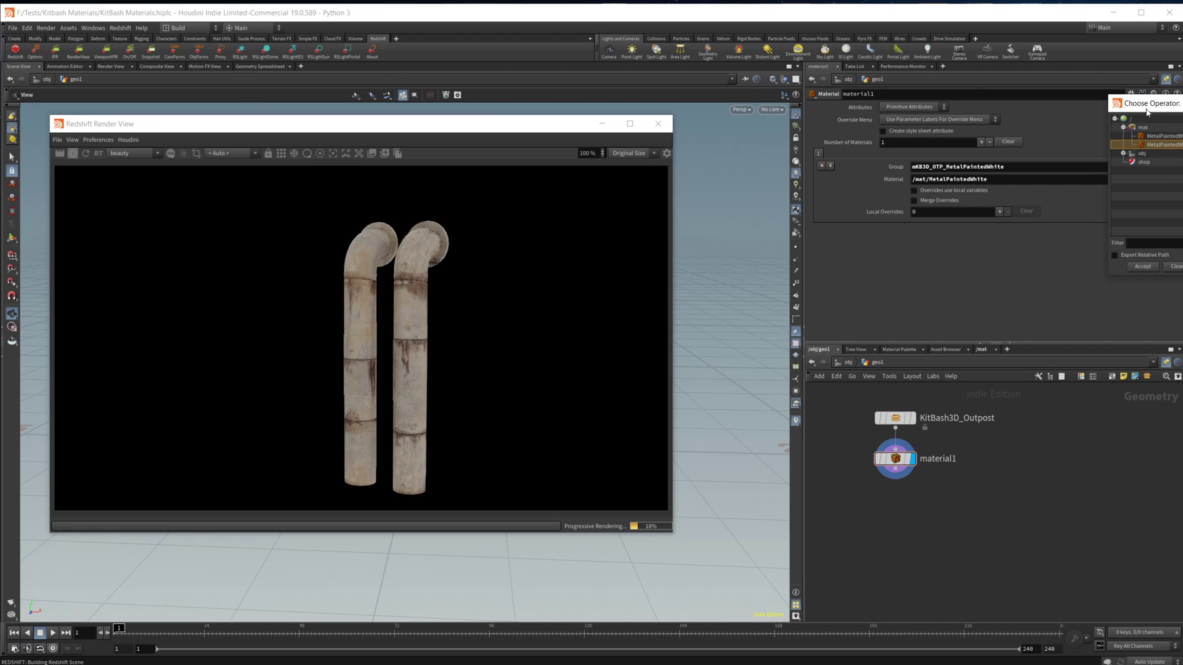
{"action": "left_click_drag", "start_coordinate": [1147, 112], "coordinate": [781, 156]}
{"action": "left_click", "coordinate": [810, 180]}
{"action": "left_click", "coordinate": [788, 311]}
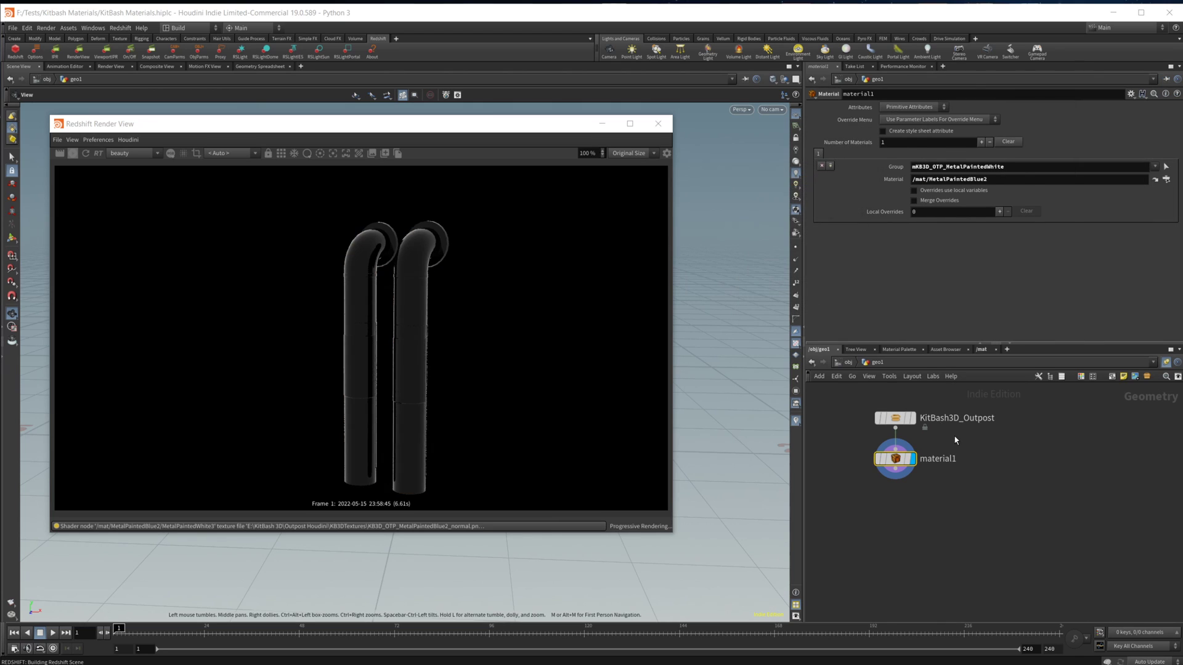
Rename MetalPaintedBlue2 to MetalPaintedBlue, re-render, and take a render snapshot
{"action": "left_click", "coordinate": [982, 349]}
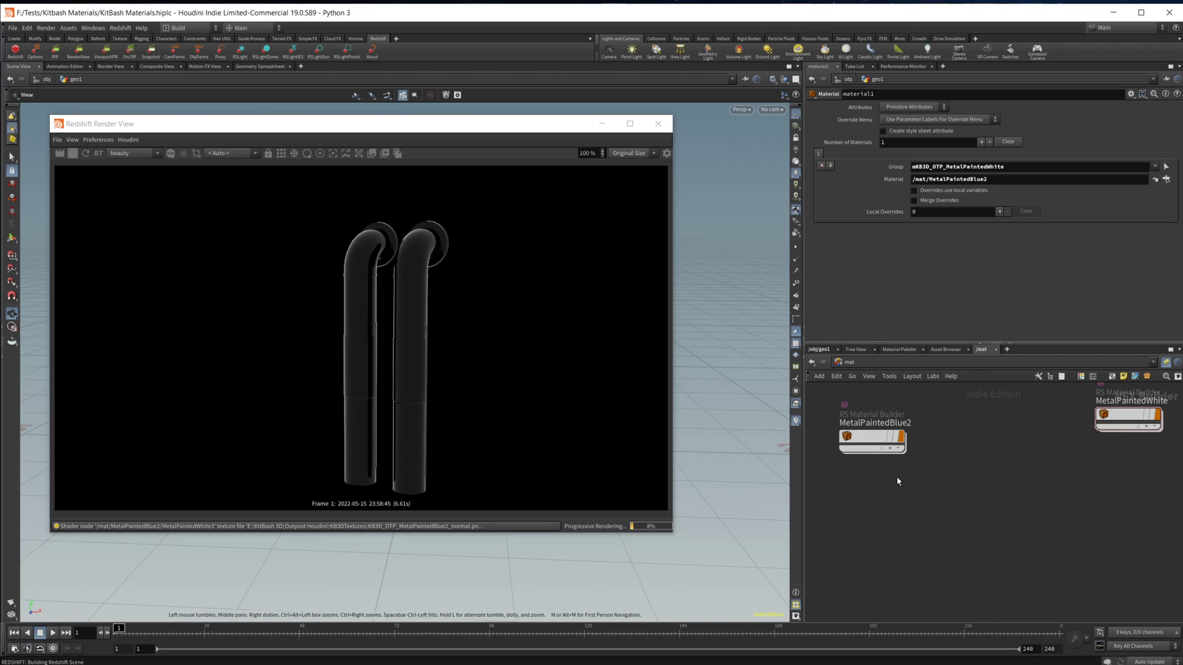
{"action": "double_click", "coordinate": [929, 424]}
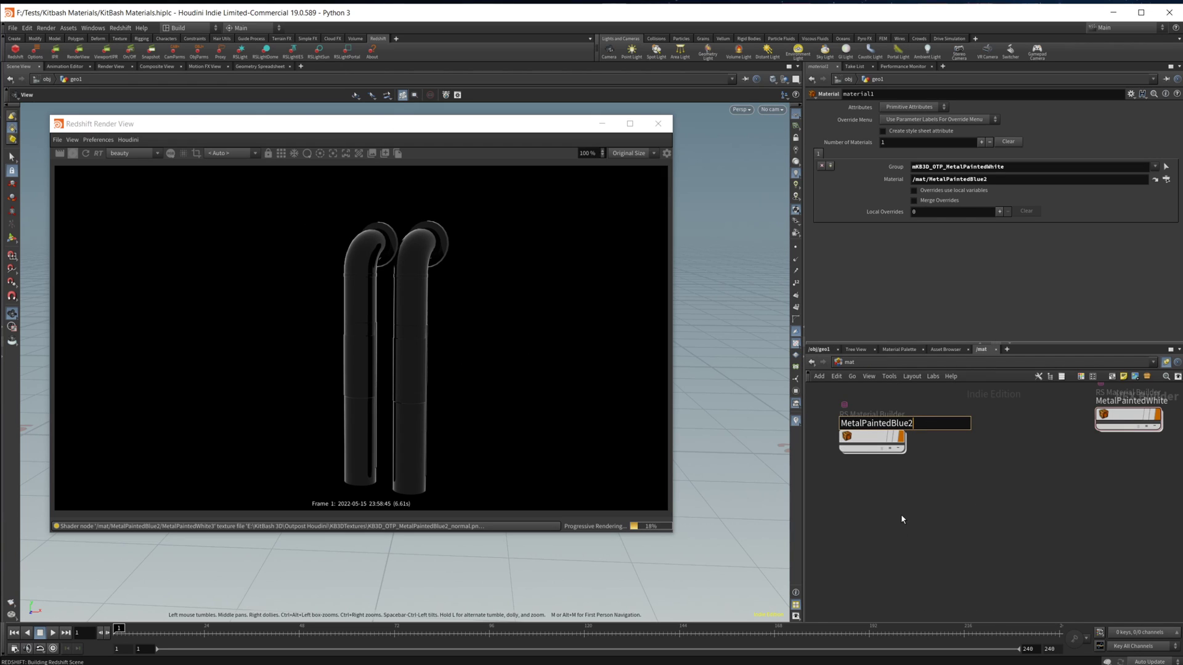
{"action": "key", "text": "BackSpace"}
{"action": "key", "text": "Return"}
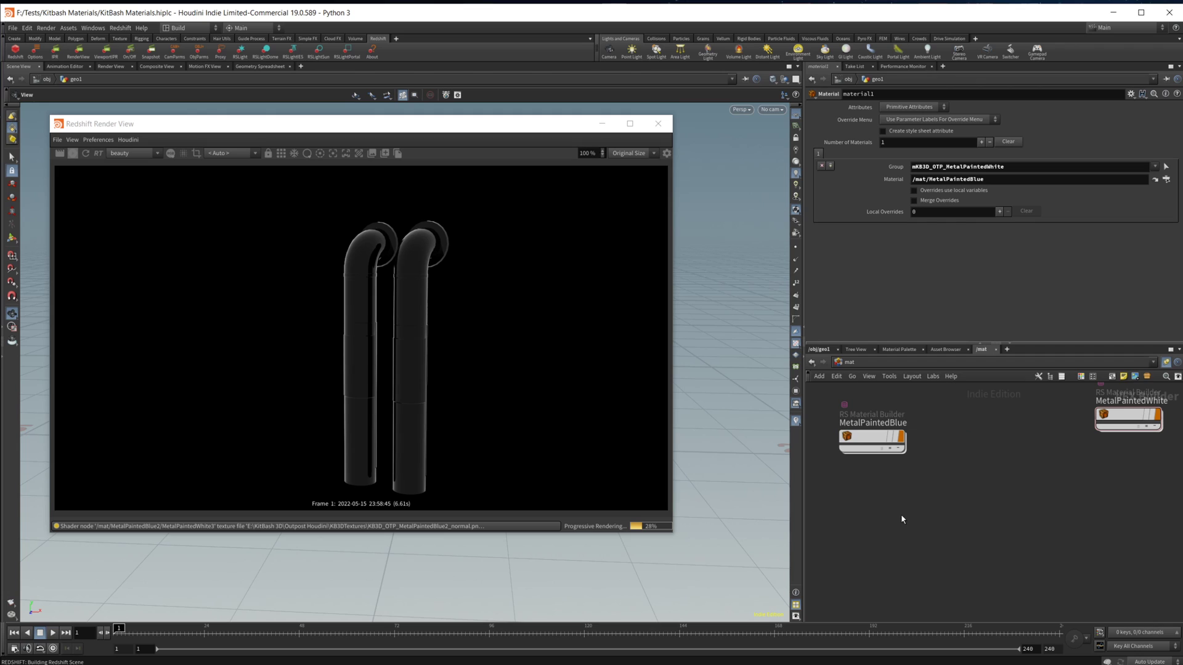
{"action": "left_click", "coordinate": [86, 162]}
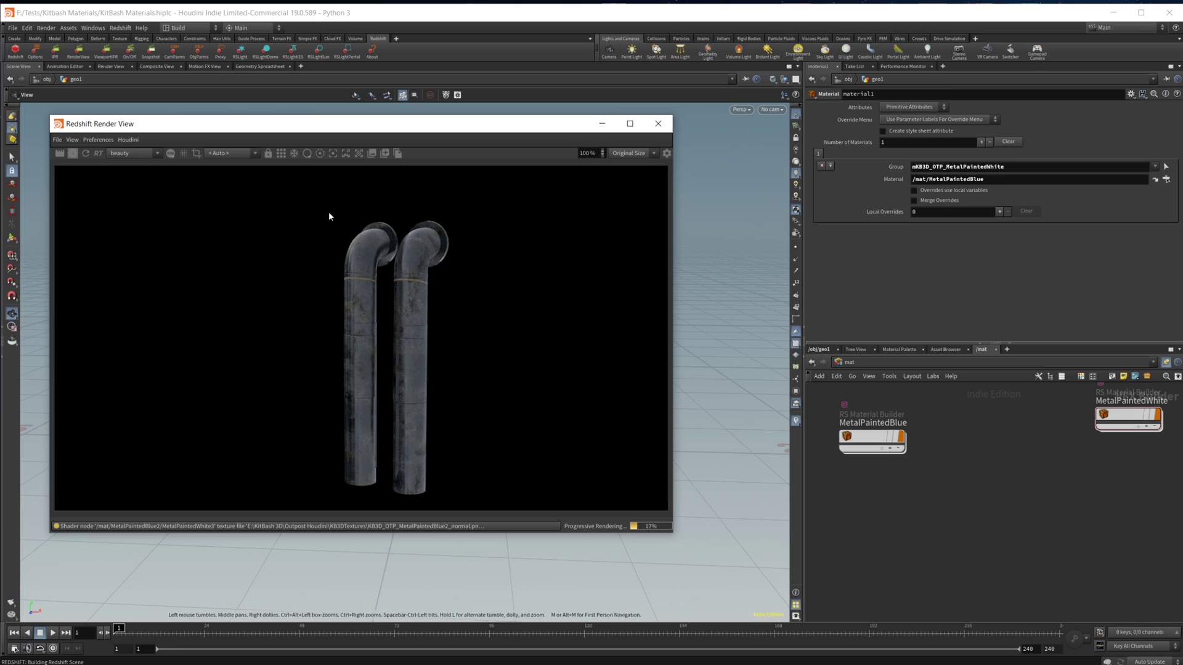
{"action": "left_click", "coordinate": [383, 157]}
Inside MetalPaintedBlue, wire the MetalPaintedWhite5–7 texture nodes into StandardMaterial1 and BumpMap1
{"action": "double_click", "coordinate": [864, 438]}
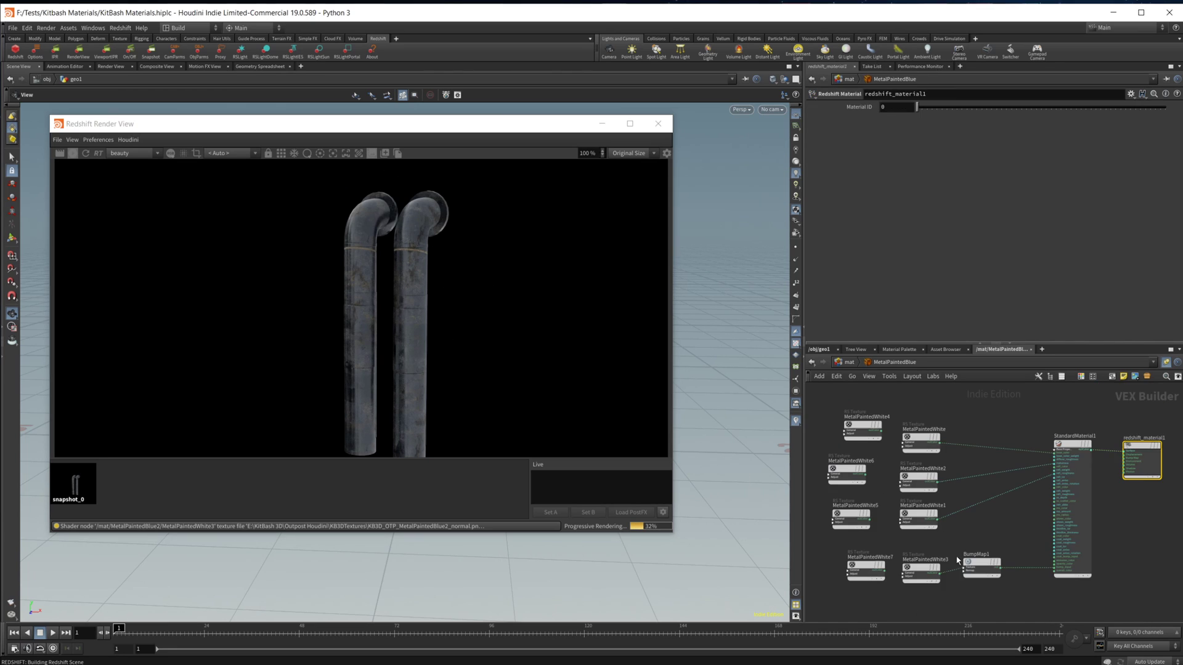
{"action": "scroll", "coordinate": [1005, 464], "scroll_direction": "down", "scroll_amount": 3}
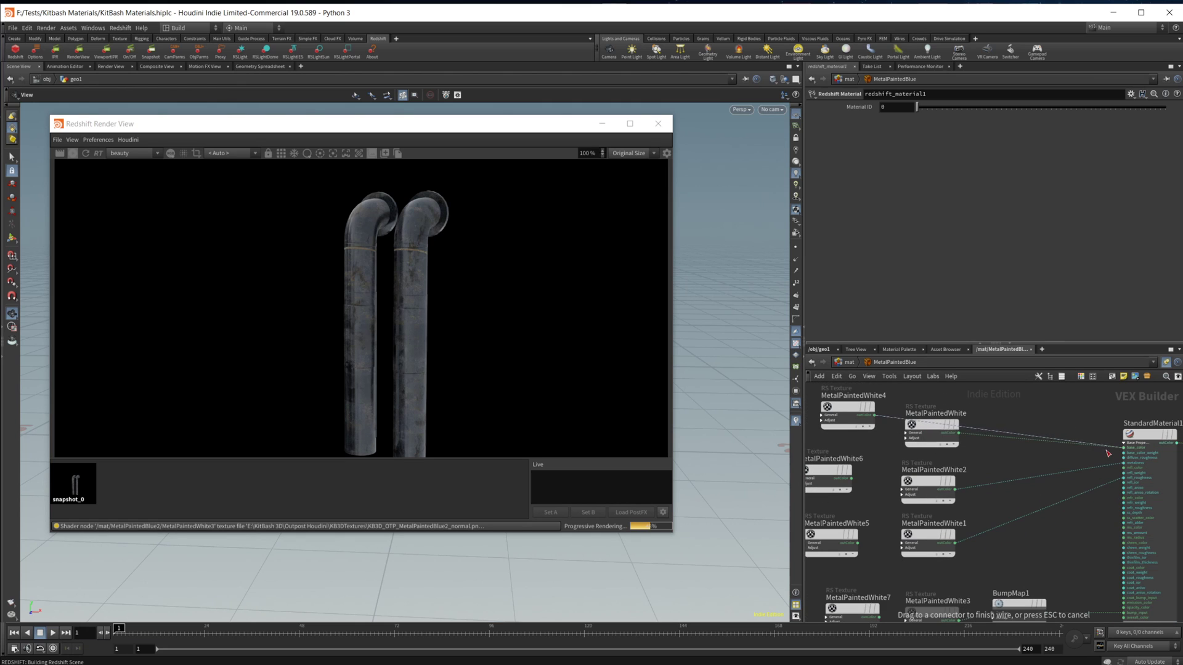
{"action": "left_click_drag", "start_coordinate": [851, 478], "coordinate": [1124, 463]}
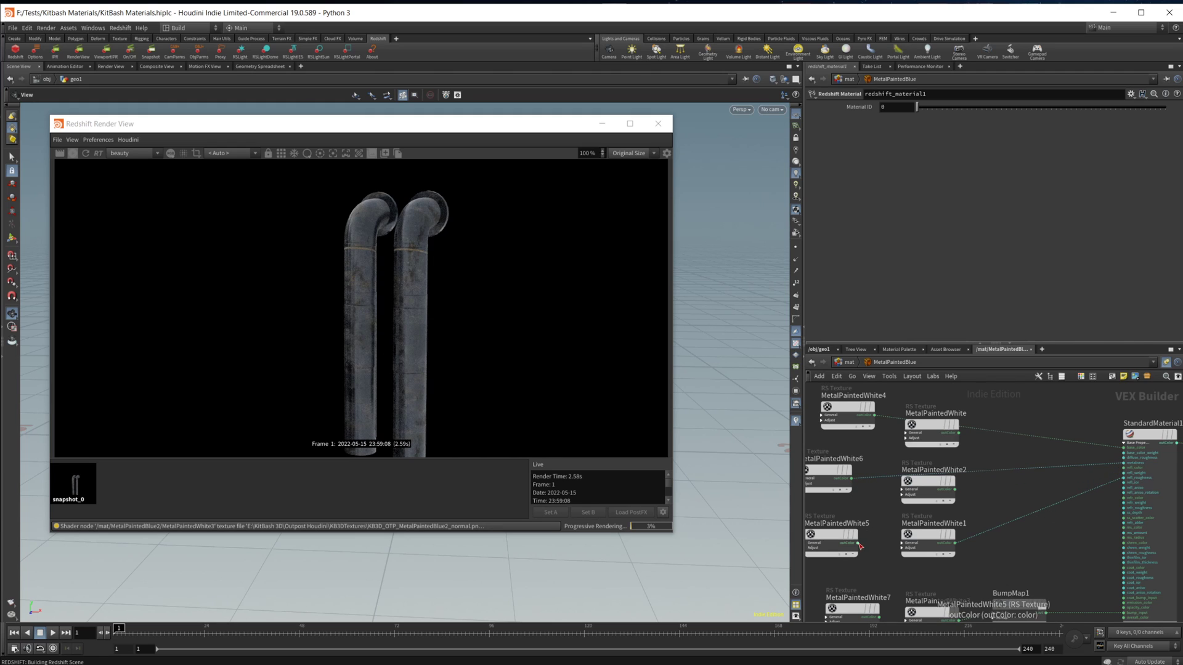
{"action": "left_click_drag", "start_coordinate": [857, 542], "coordinate": [1117, 483]}
{"action": "middle_click_drag", "start_coordinate": [918, 616], "coordinate": [921, 522]}
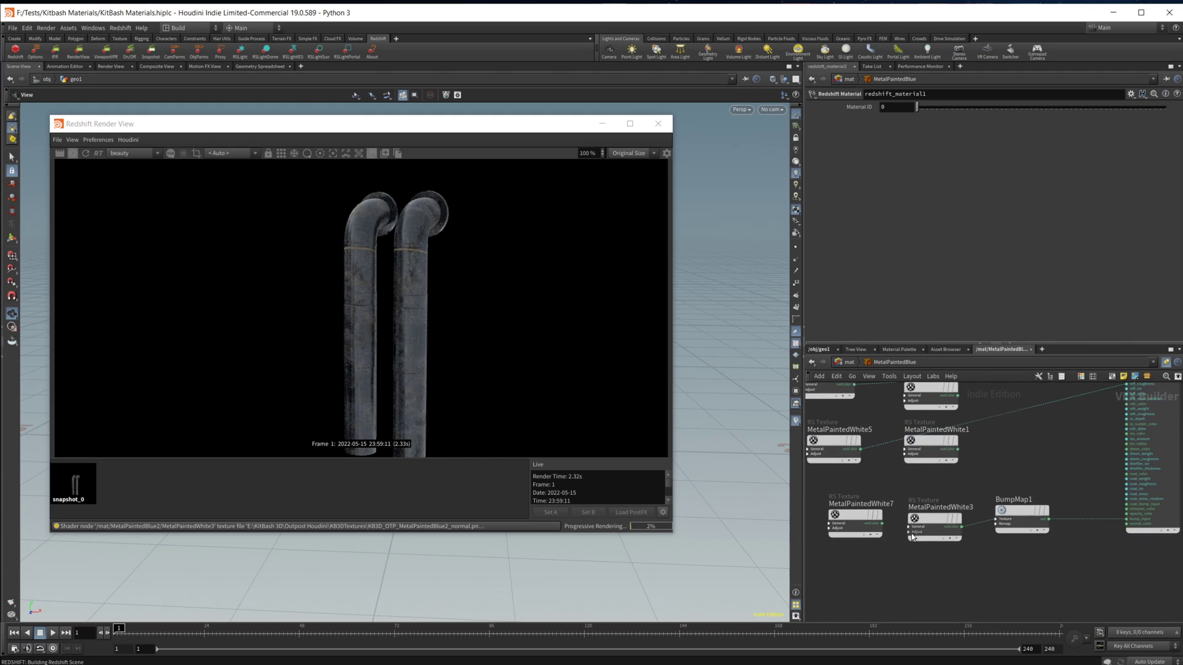
{"action": "left_click_drag", "start_coordinate": [885, 525], "coordinate": [1009, 521]}
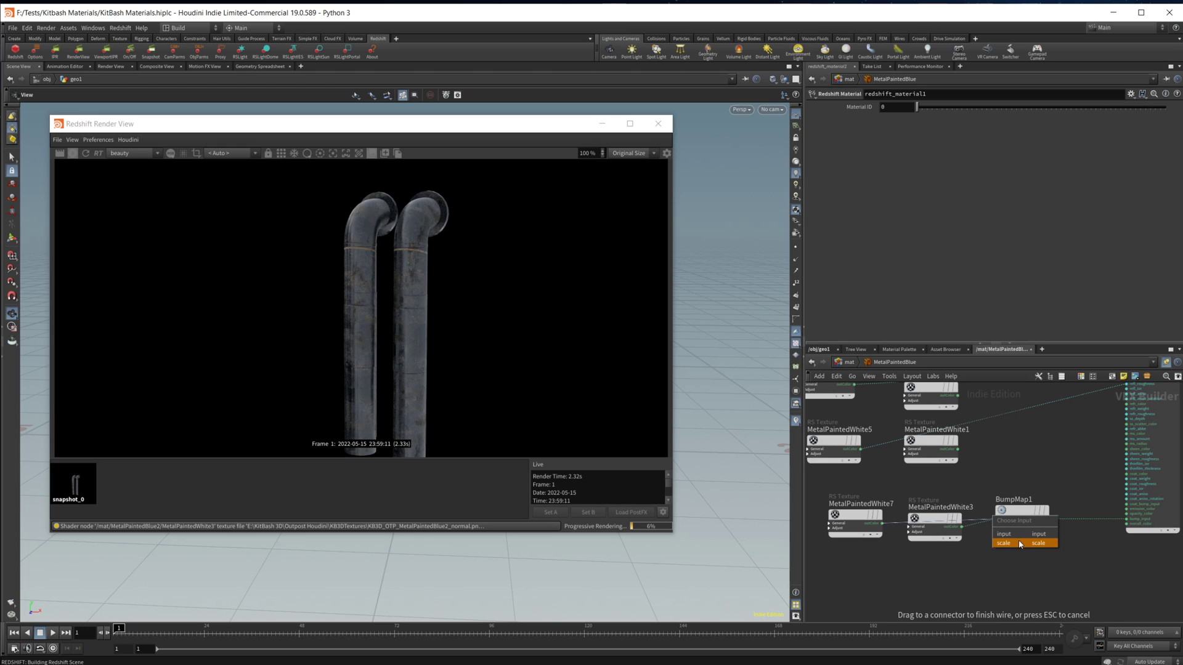
{"action": "left_click", "coordinate": [1020, 543]}
Check the normal-map file name in MetalPaintedWhite7's Filename
{"action": "middle_click_drag", "start_coordinate": [874, 580], "coordinate": [911, 586]}
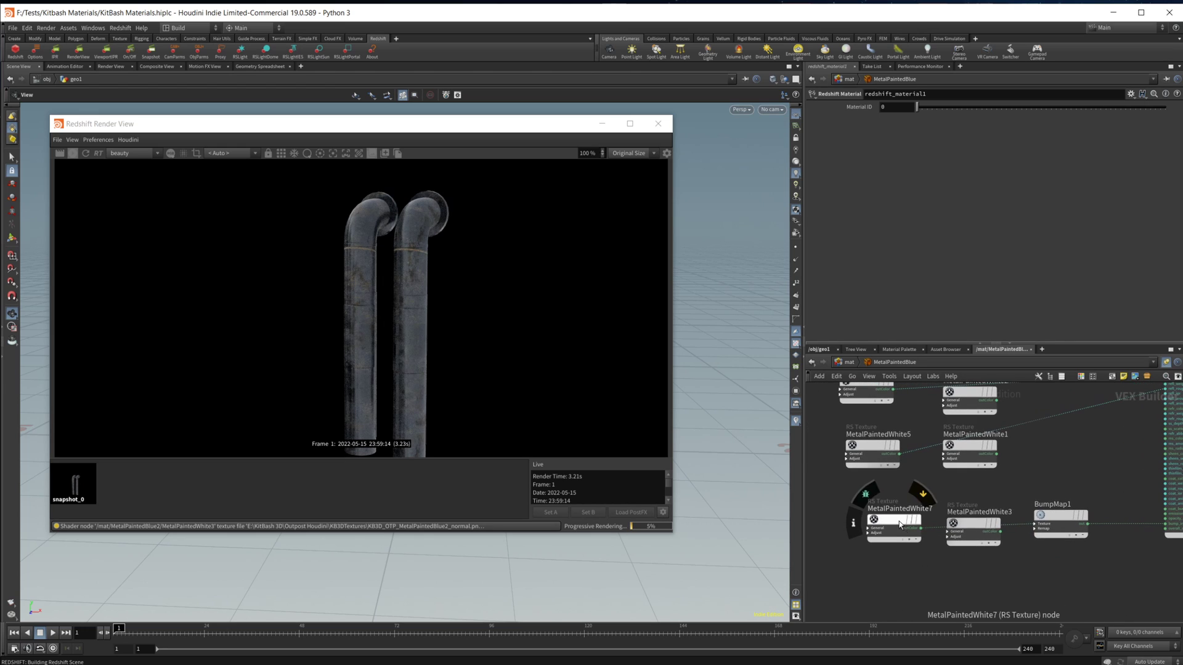
{"action": "left_click", "coordinate": [899, 525]}
{"action": "left_click_drag", "start_coordinate": [1057, 139], "coordinate": [1145, 134]}
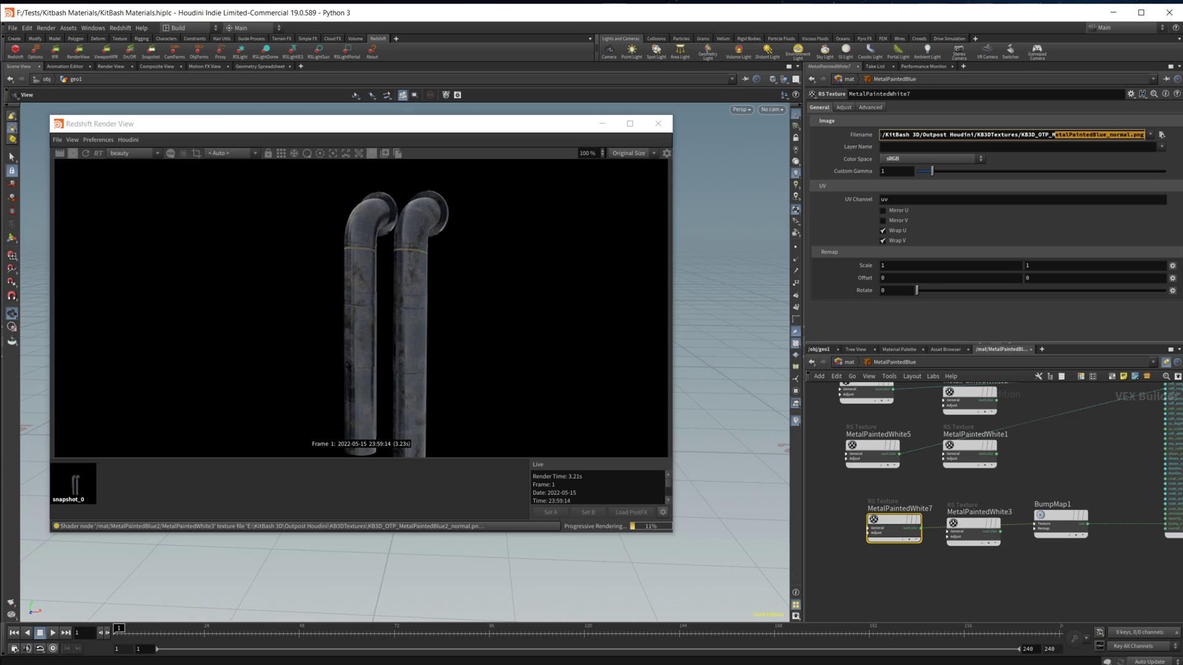
{"action": "key", "text": "ctrl+c"}
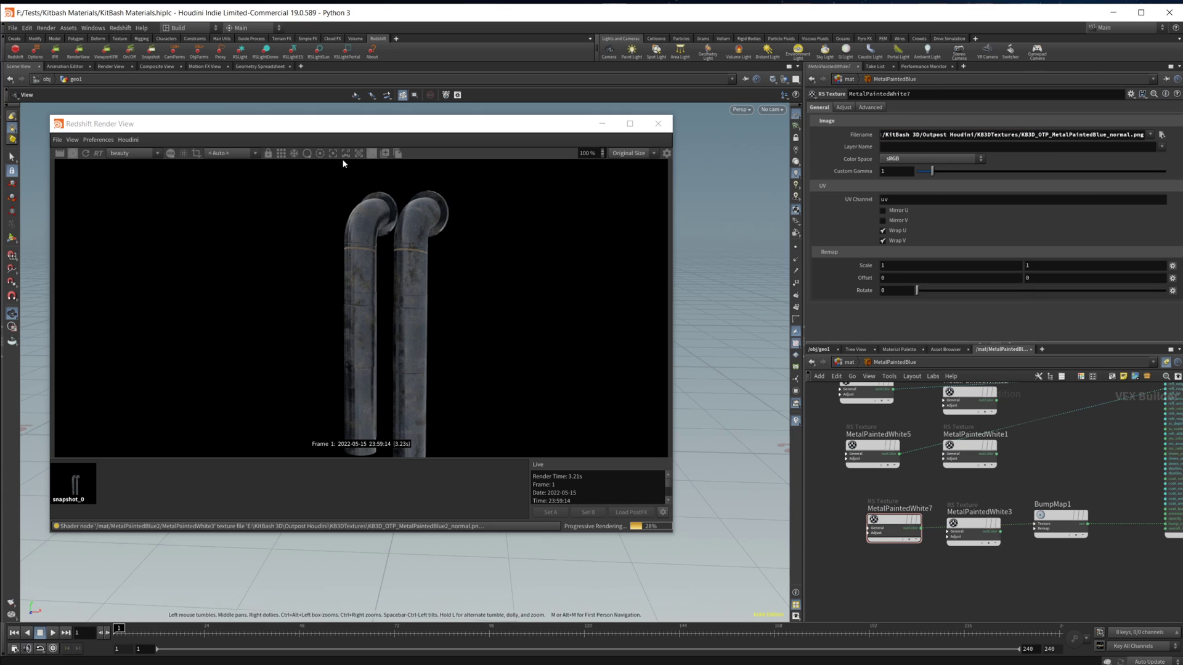
Take a second render snapshot and compare snapshot_1 against snapshot_0
{"action": "left_click", "coordinate": [384, 154]}
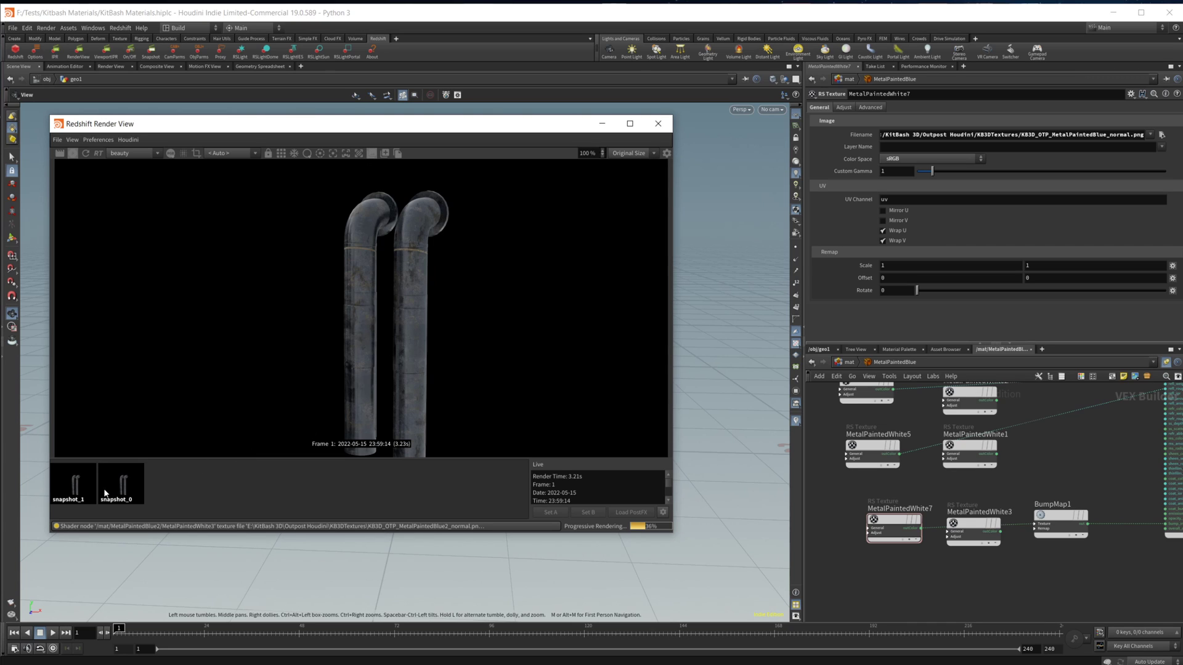
{"action": "left_click", "coordinate": [85, 496]}
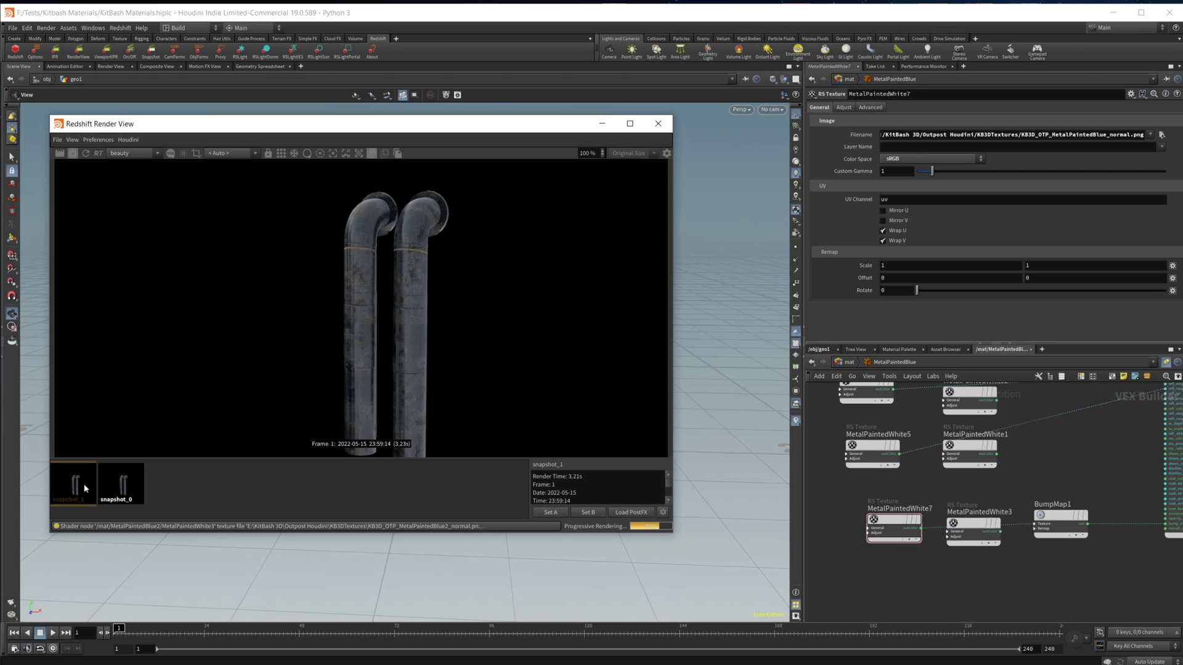
{"action": "left_click", "coordinate": [101, 488]}
{"action": "left_click", "coordinate": [84, 484]}
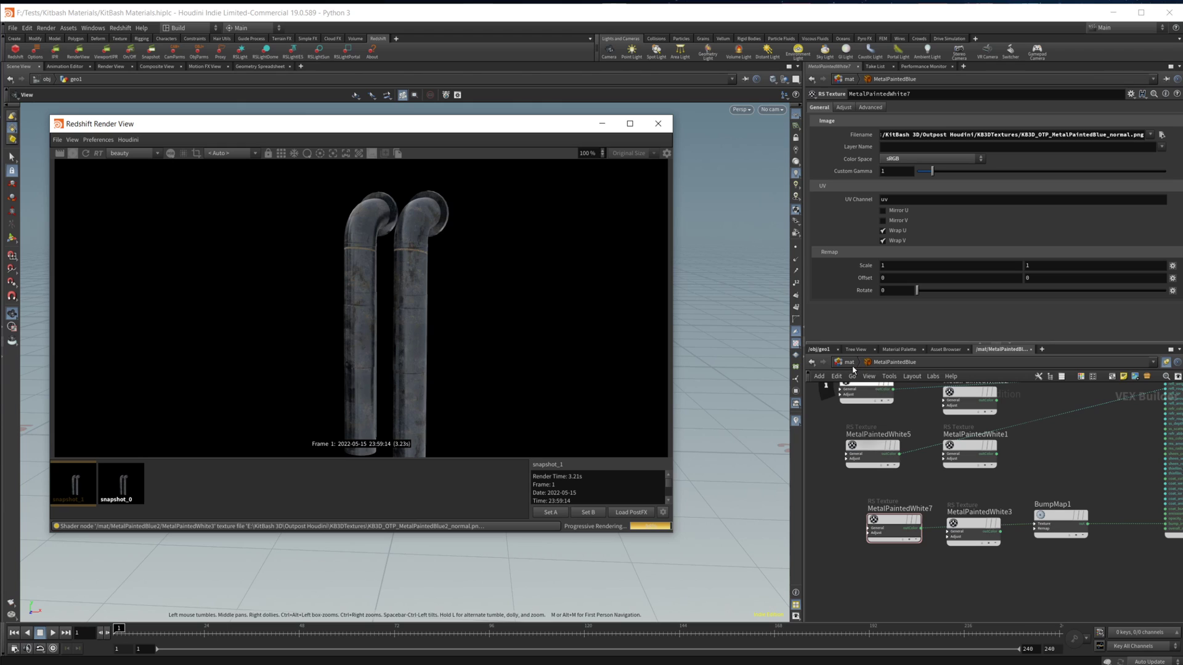
Inspect TextureSampler1's Filename expression and its Material_Name part inside MetalPaintedWhite
{"action": "left_click", "coordinate": [990, 508]}
{"action": "key", "text": "u"}
{"action": "double_click", "coordinate": [1033, 460]}
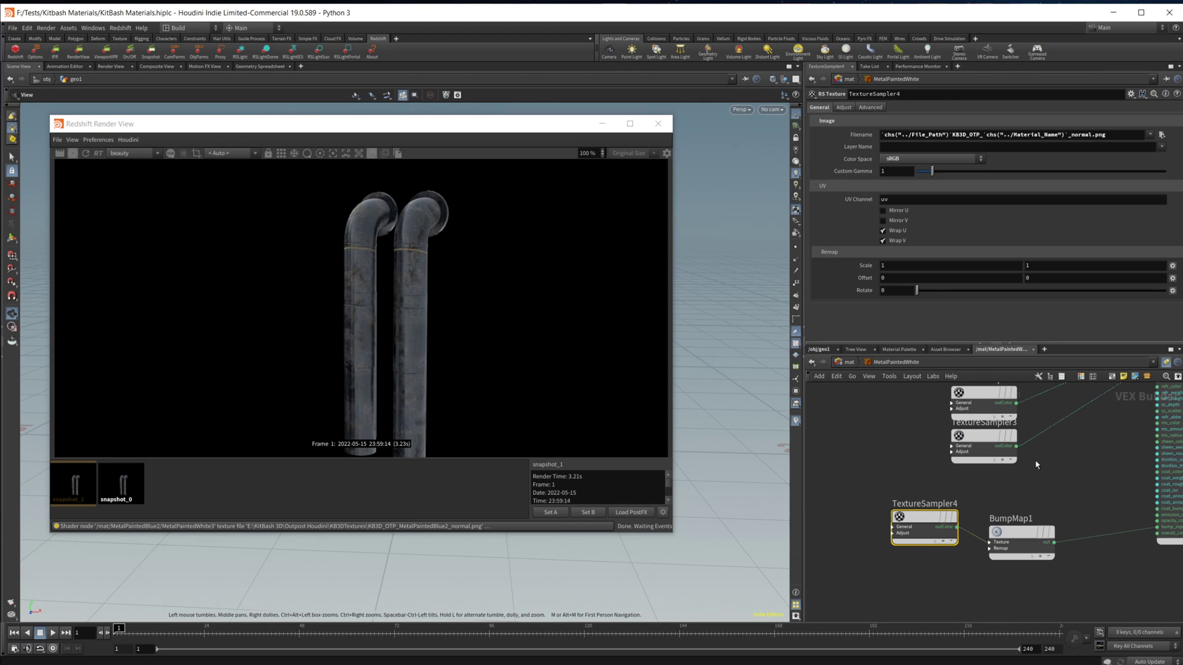
{"action": "middle_click_drag", "start_coordinate": [1055, 475], "coordinate": [983, 529]}
{"action": "key", "text": "h"}
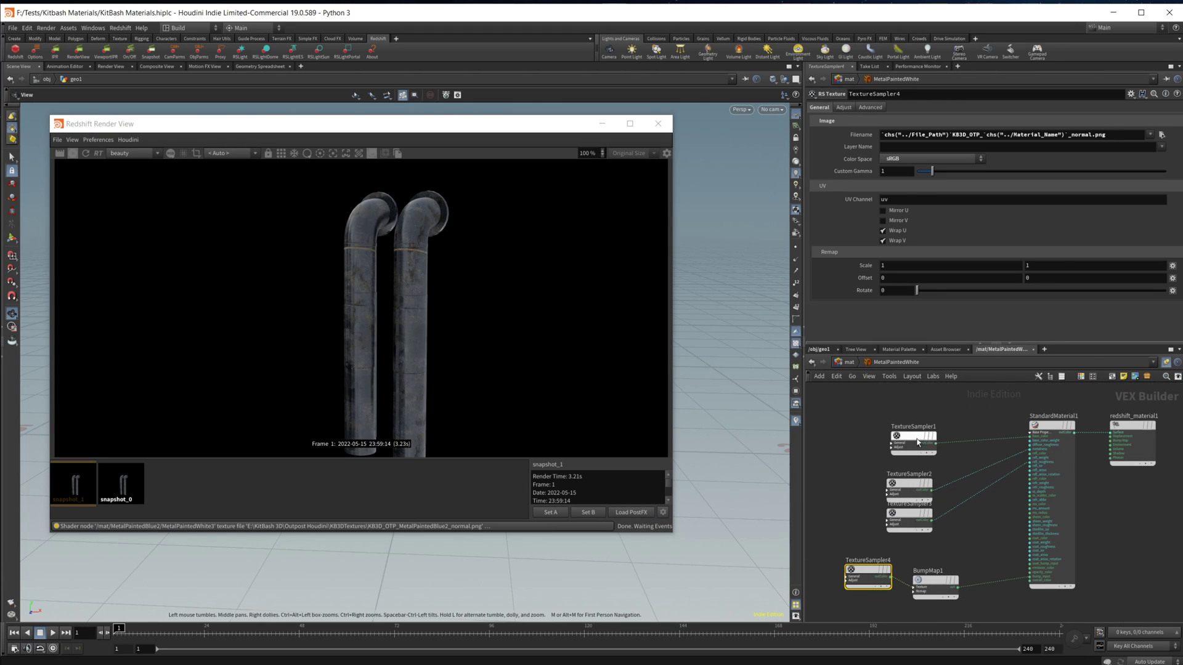
{"action": "left_click", "coordinate": [913, 441]}
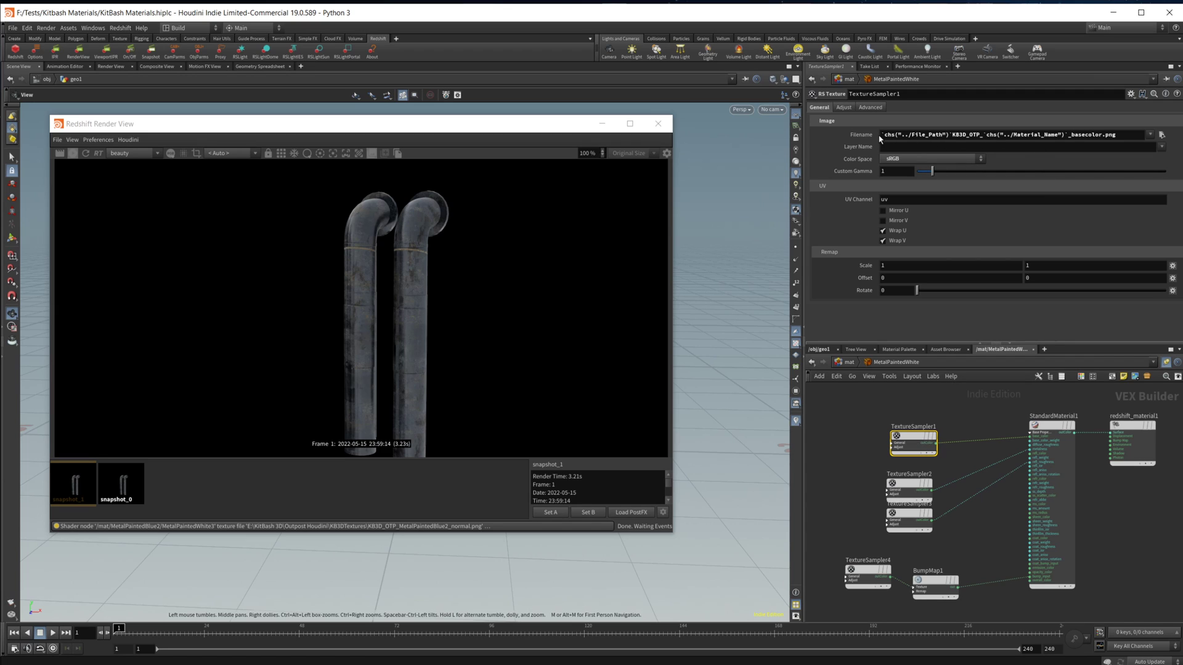
{"action": "left_click_drag", "start_coordinate": [888, 139], "coordinate": [974, 143]}
{"action": "left_click", "coordinate": [1014, 134]}
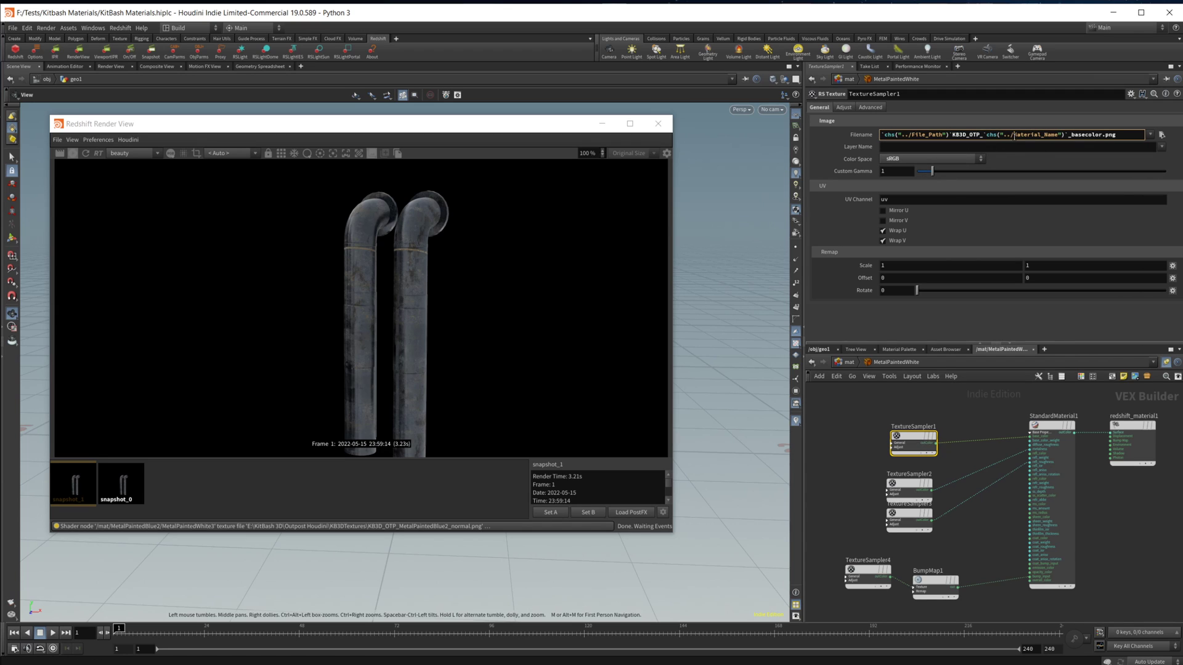
Duplicate the MetalPaintedWhite builder and name the copy MetalPaintedTan
{"action": "left_click", "coordinate": [853, 362]}
{"action": "left_click_drag", "start_coordinate": [1019, 463], "coordinate": [986, 526]}
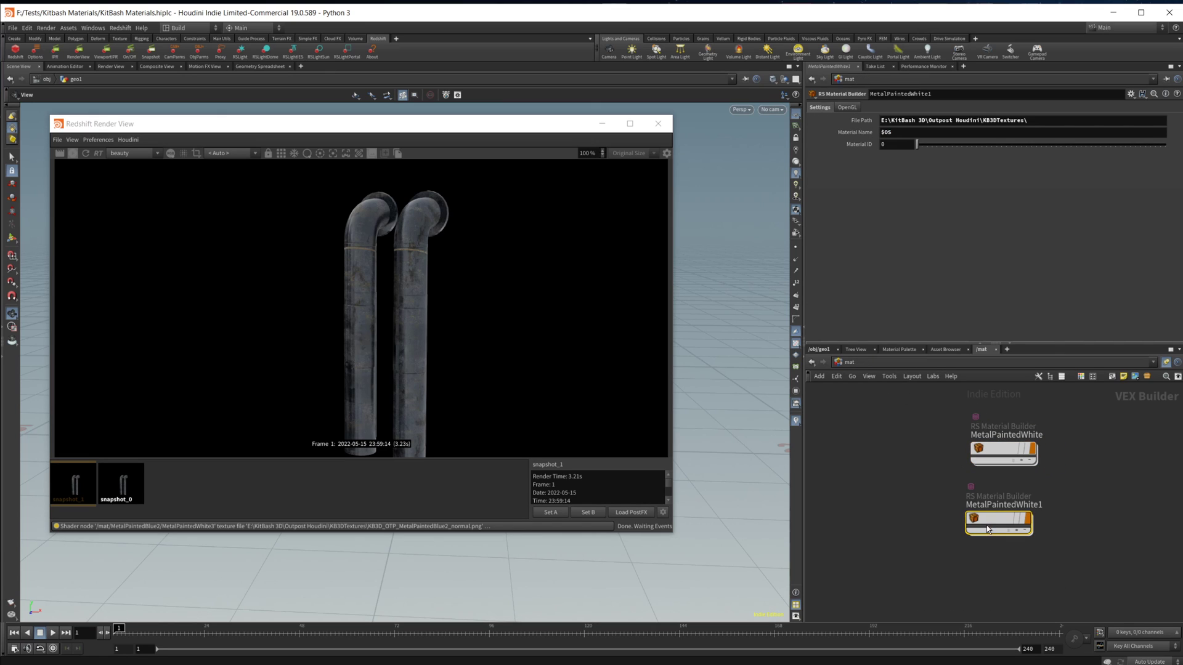
{"action": "double_click", "coordinate": [1027, 505]}
{"action": "key", "text": "shift+End"}
{"action": "type", "text": "T"}
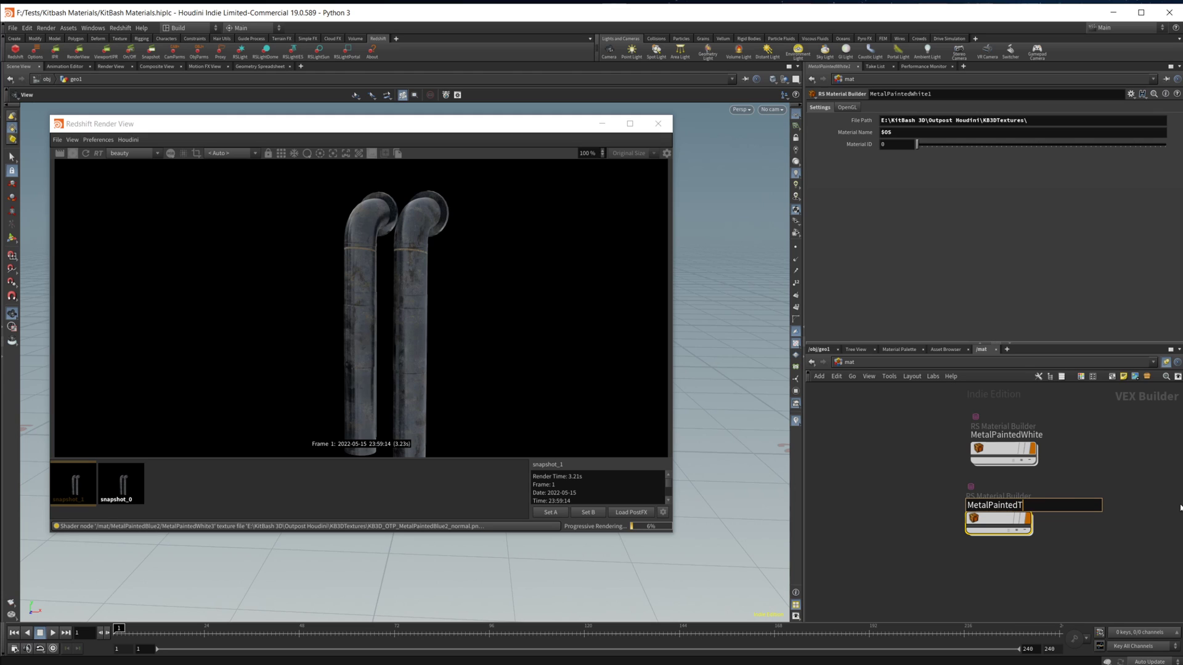
{"action": "key", "text": "Return"}
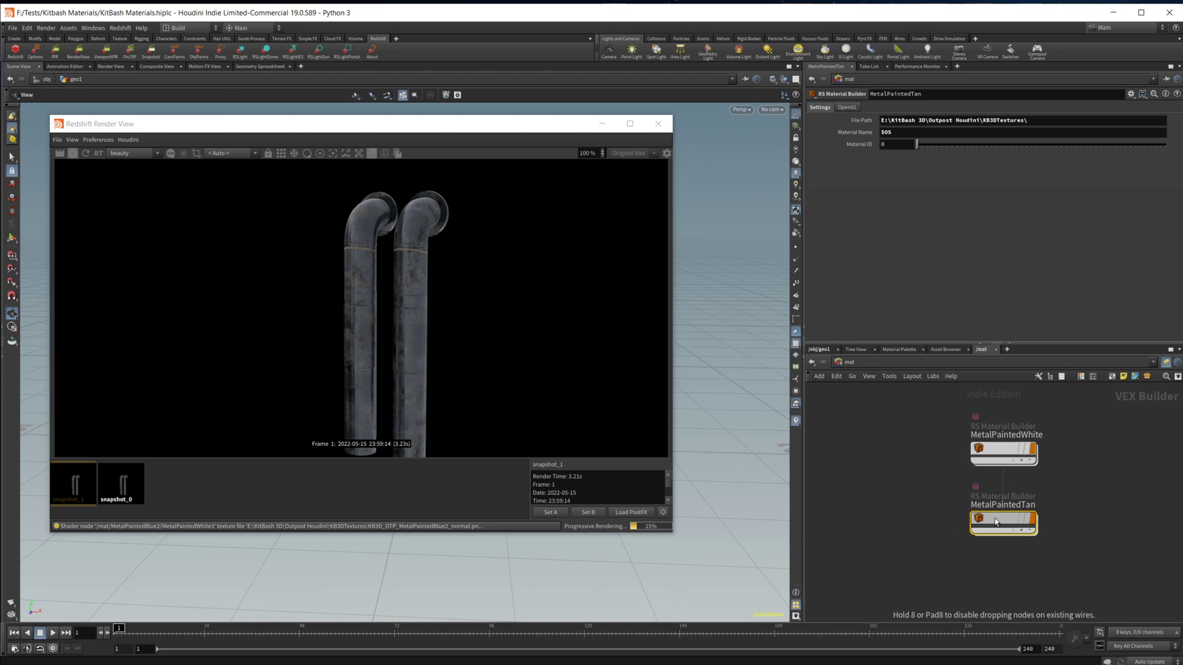
{"action": "mouse_move", "coordinate": [999, 525]}
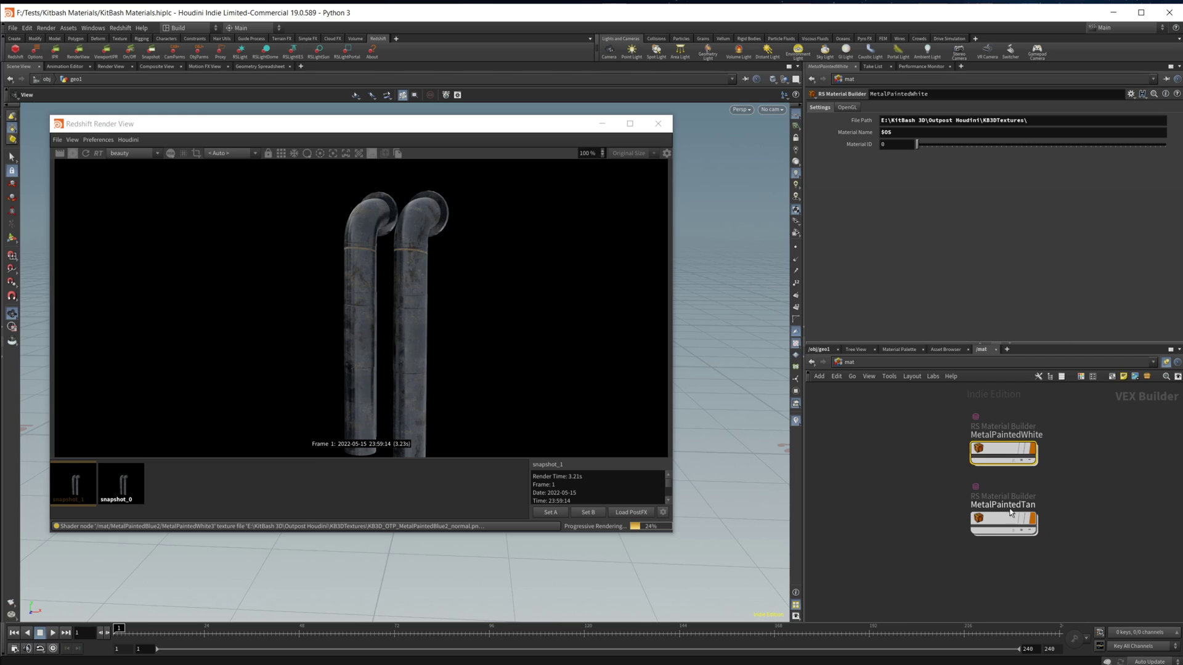
Bring the KB3DTextures Explorer window to the front and move it further onto the screen
{"action": "key", "text": "alt+Tab"}
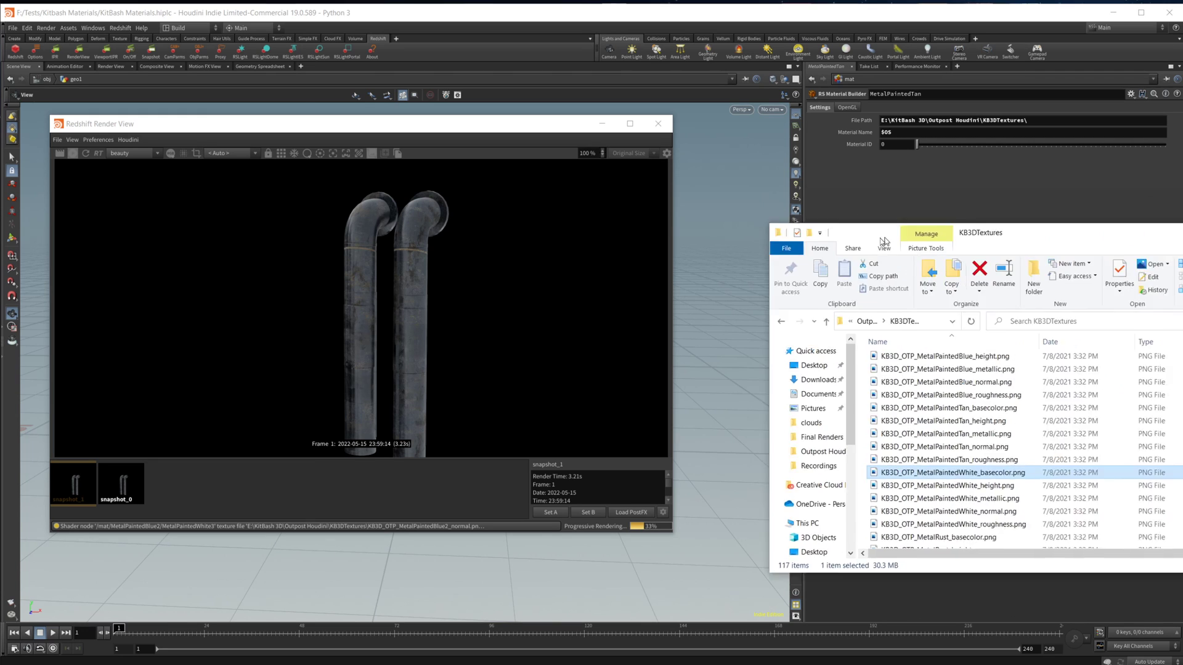
{"action": "left_click_drag", "start_coordinate": [881, 225], "coordinate": [742, 194]}
{"action": "left_click", "coordinate": [447, 656]}
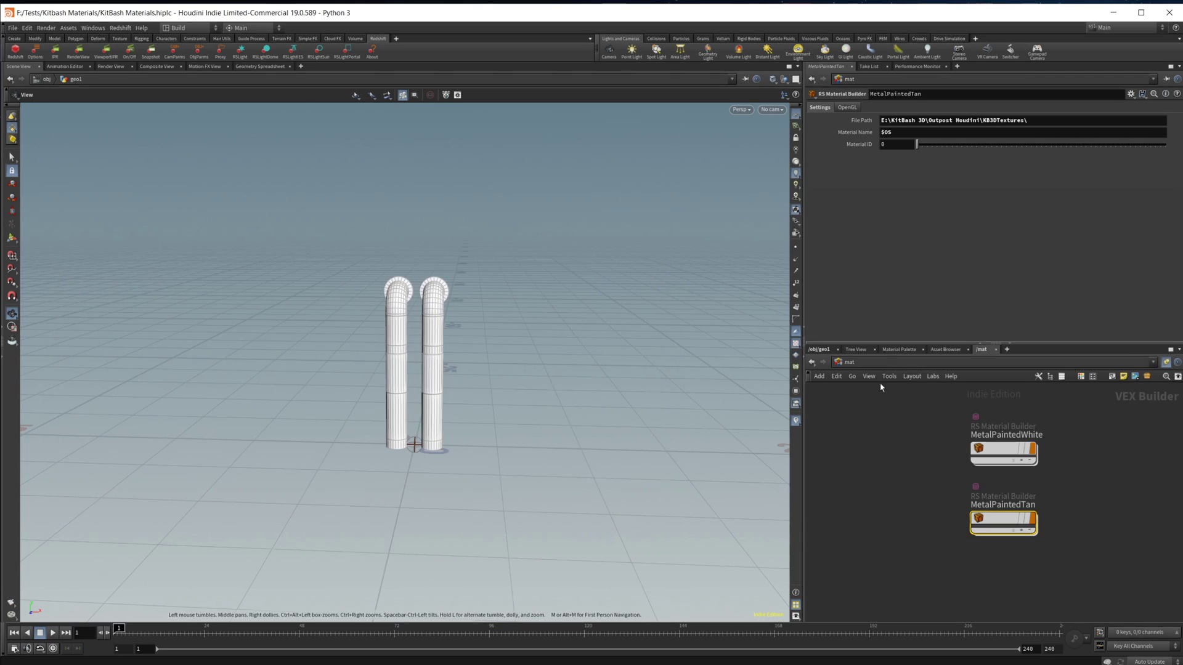
{"action": "left_click", "coordinate": [340, 622]}
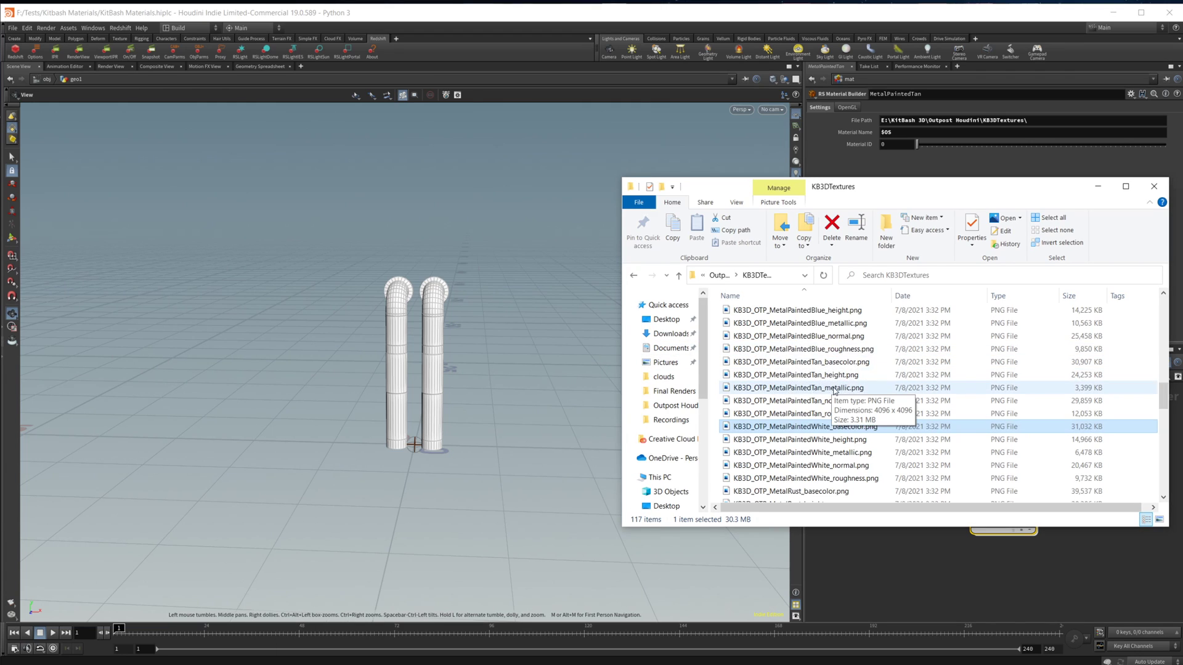
Scroll through the KB3DTextures PNG list to see which material names exist
{"action": "scroll", "coordinate": [787, 365], "scroll_direction": "up", "scroll_amount": 3}
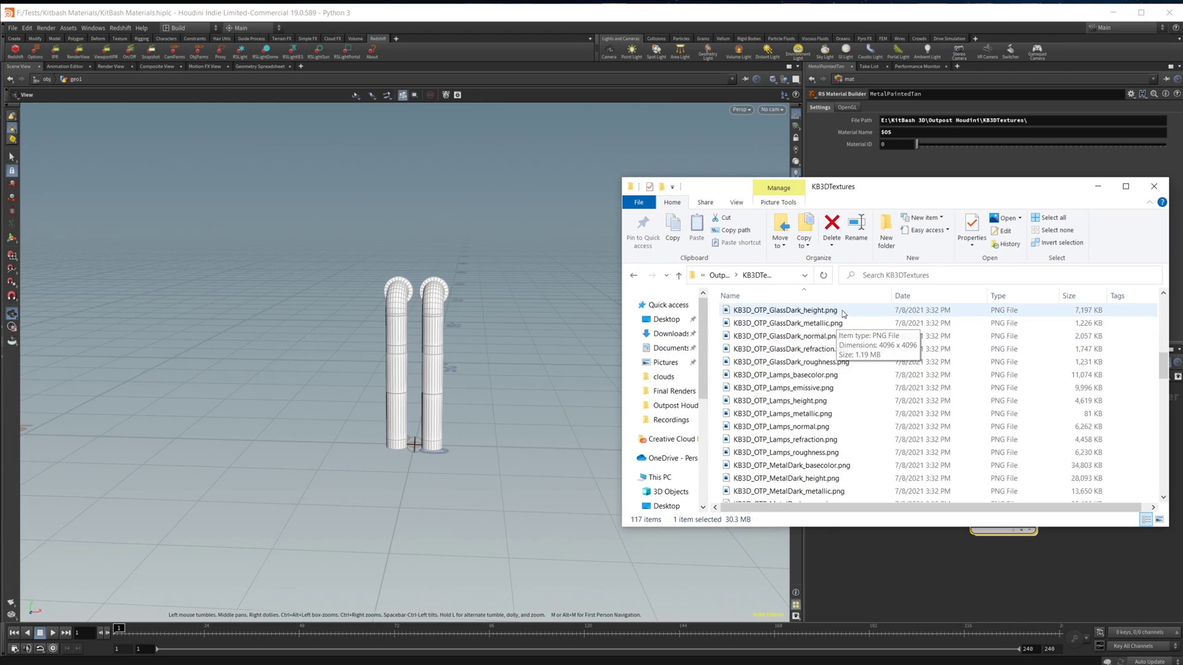
{"action": "scroll", "coordinate": [813, 388], "scroll_direction": "up", "scroll_amount": 2}
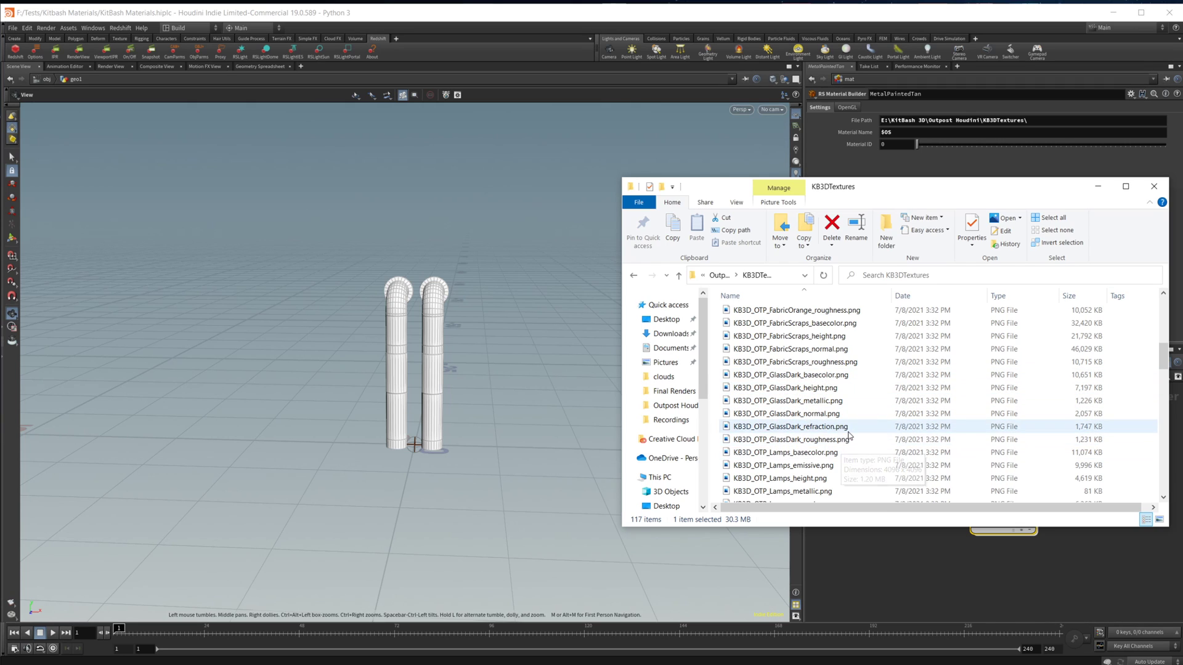
{"action": "scroll", "coordinate": [876, 416], "scroll_direction": "down", "scroll_amount": 2}
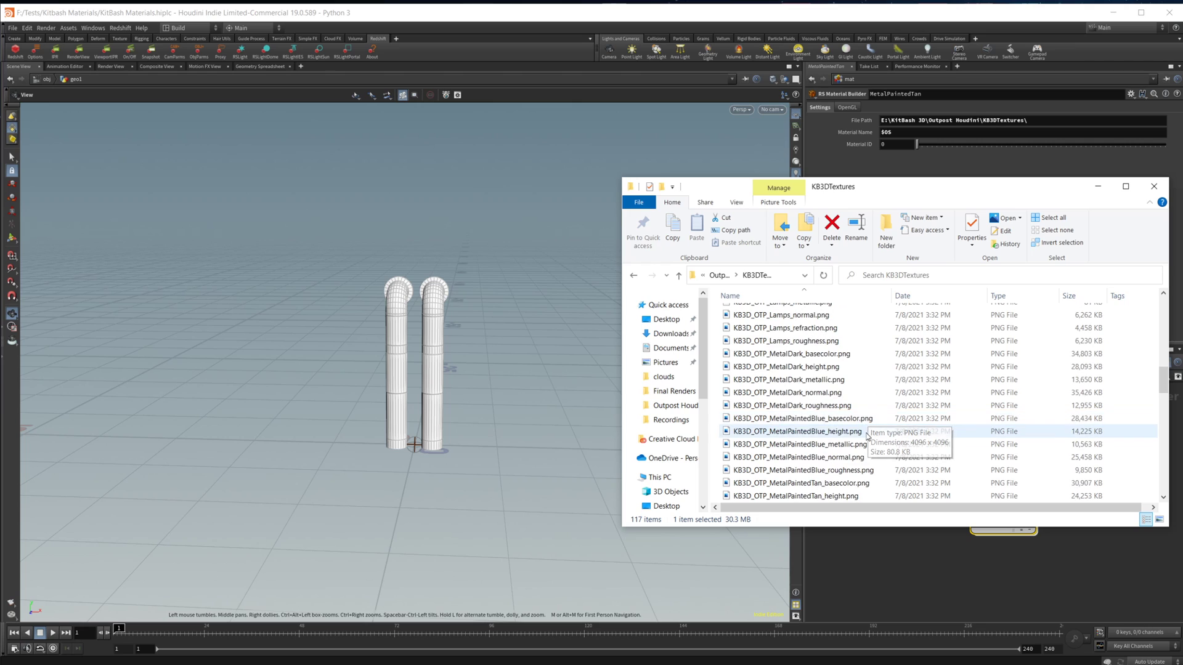
{"action": "scroll", "coordinate": [860, 410], "scroll_direction": "down", "scroll_amount": 1}
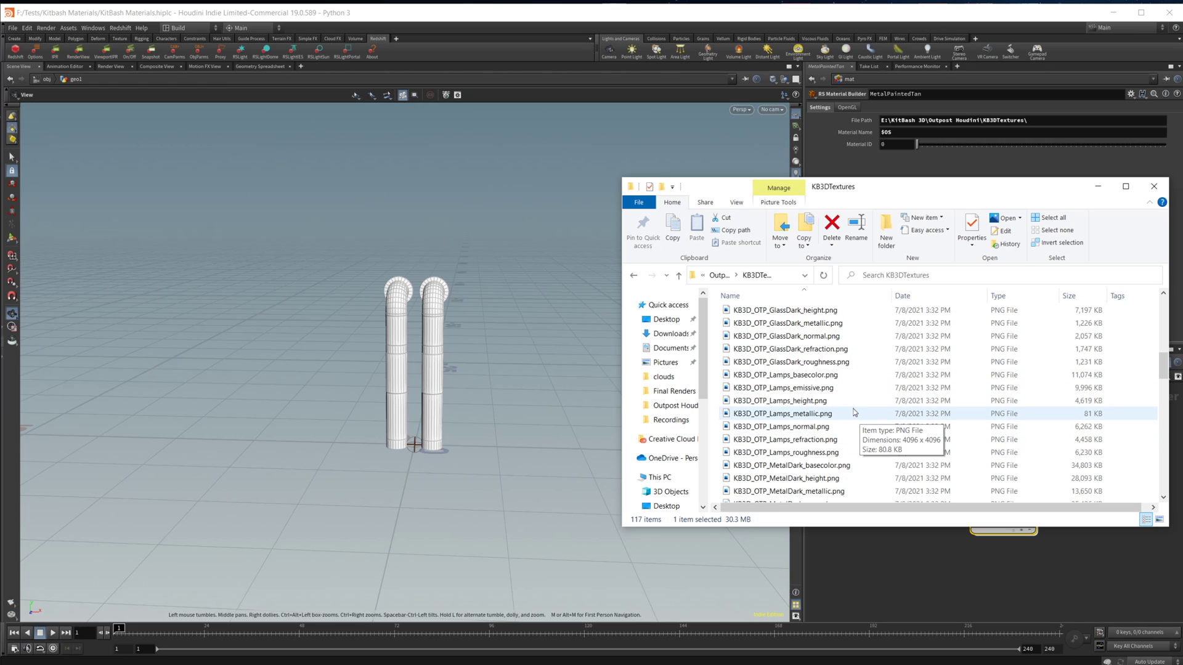
{"action": "scroll", "coordinate": [858, 410], "scroll_direction": "up", "scroll_amount": 1}
{"action": "scroll", "coordinate": [860, 395], "scroll_direction": "up", "scroll_amount": 1}
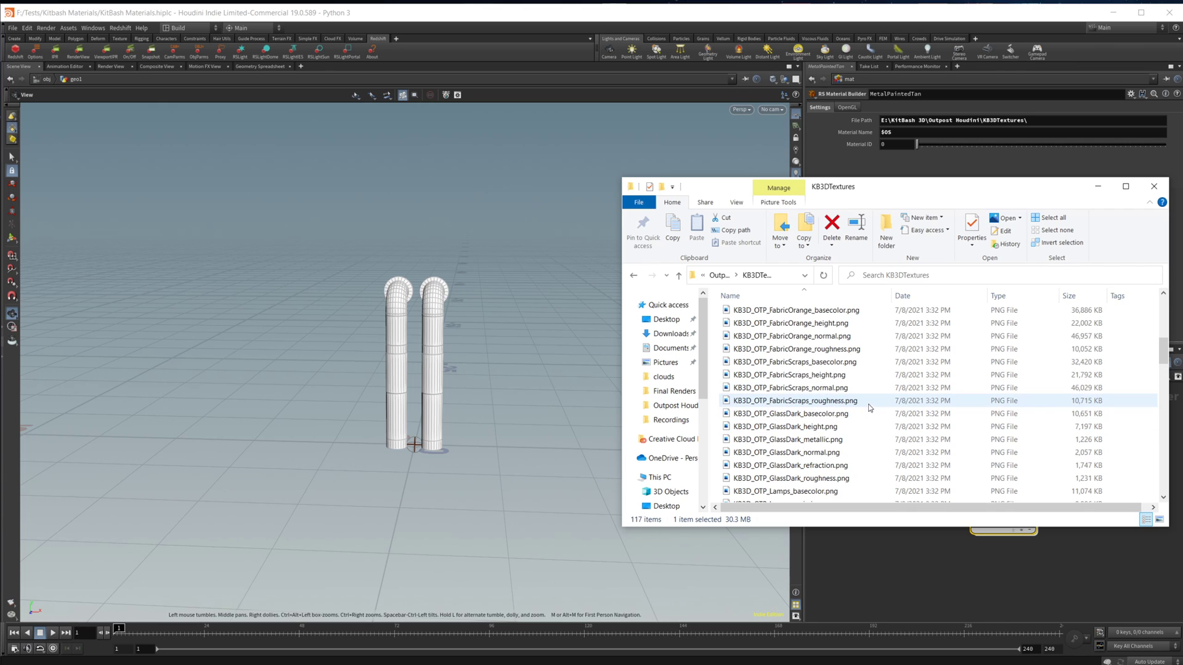
{"action": "scroll", "coordinate": [856, 440], "scroll_direction": "up", "scroll_amount": 2}
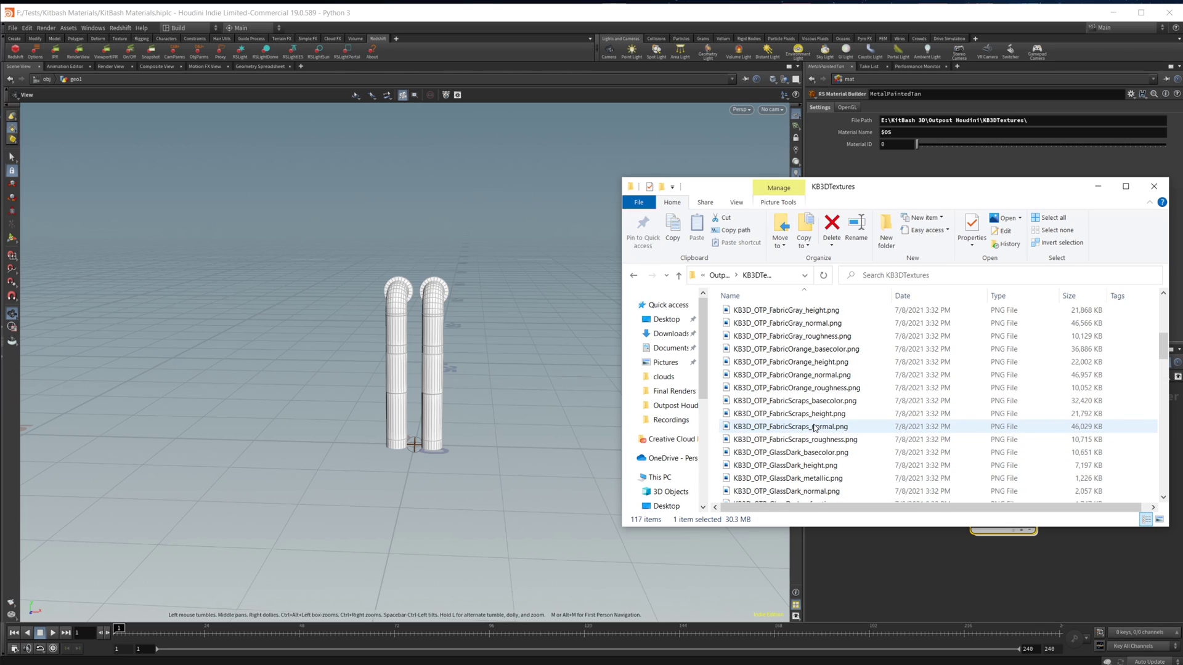
{"action": "mouse_move", "coordinate": [814, 427]}
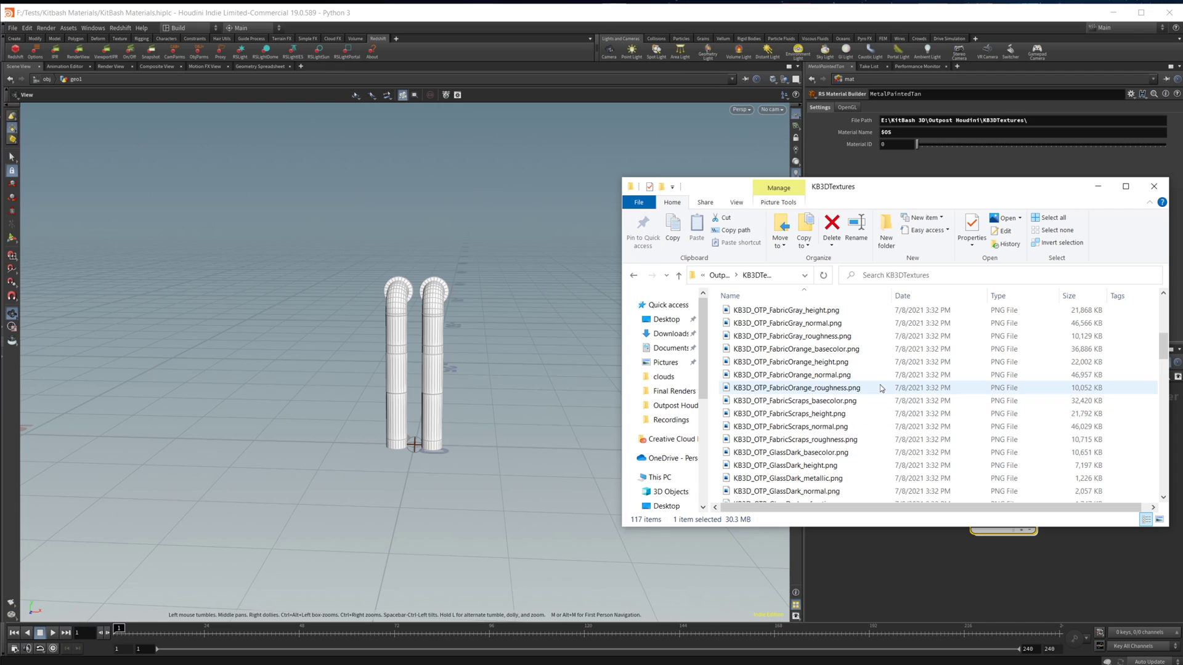
{"action": "mouse_move", "coordinate": [881, 388]}
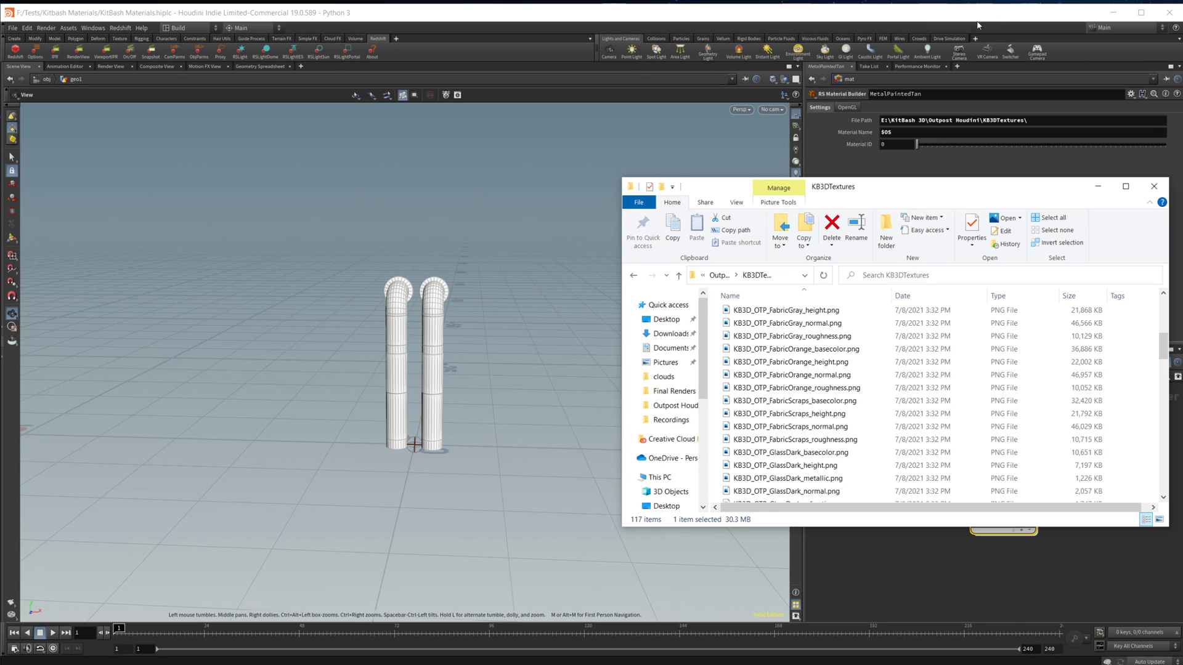
In Houdini's geo1 network, select KitBash3D_Outpost, try models 22 and 8, then return to Model 9, the two pipes
{"action": "key", "text": "alt+Tab"}
{"action": "left_click", "coordinate": [812, 361]}
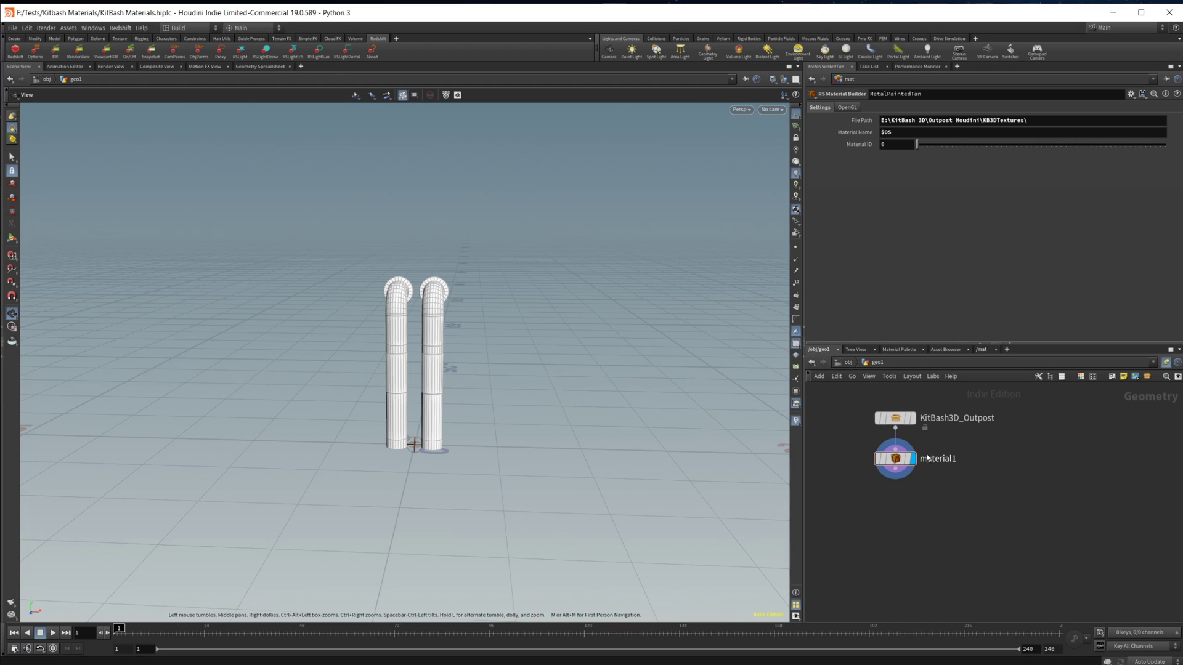
{"action": "left_click", "coordinate": [895, 418]}
{"action": "left_click_drag", "start_coordinate": [943, 177], "coordinate": [978, 183]}
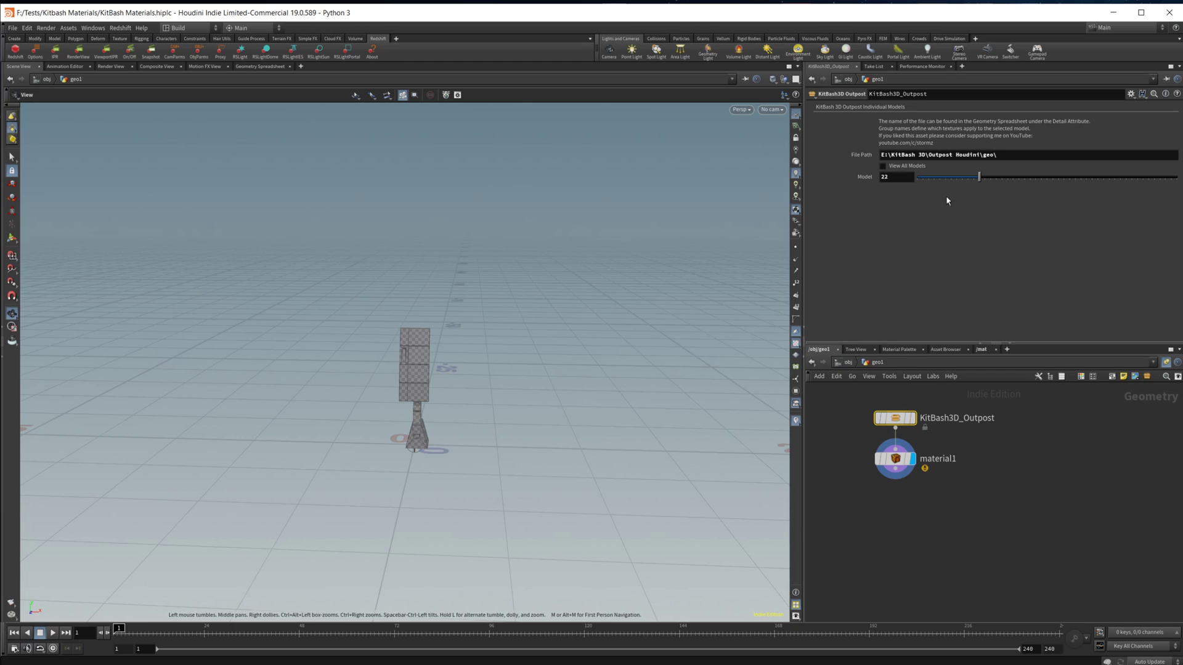
{"action": "left_click", "coordinate": [939, 178]}
{"action": "left_click_drag", "start_coordinate": [940, 182], "coordinate": [943, 180]}
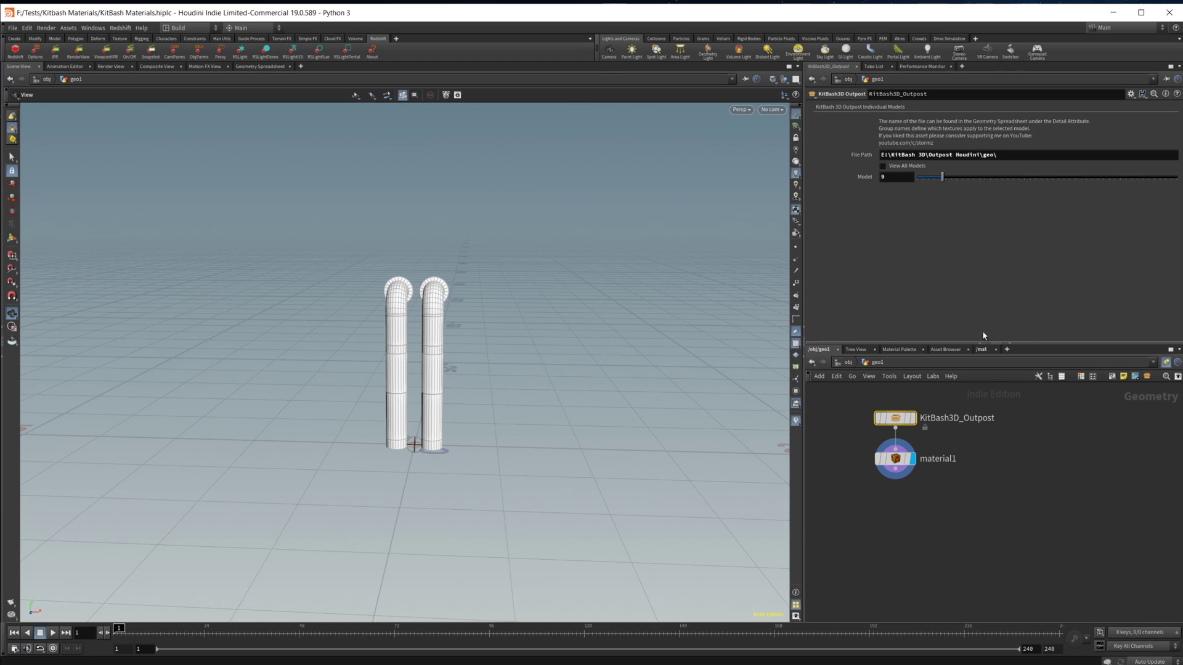